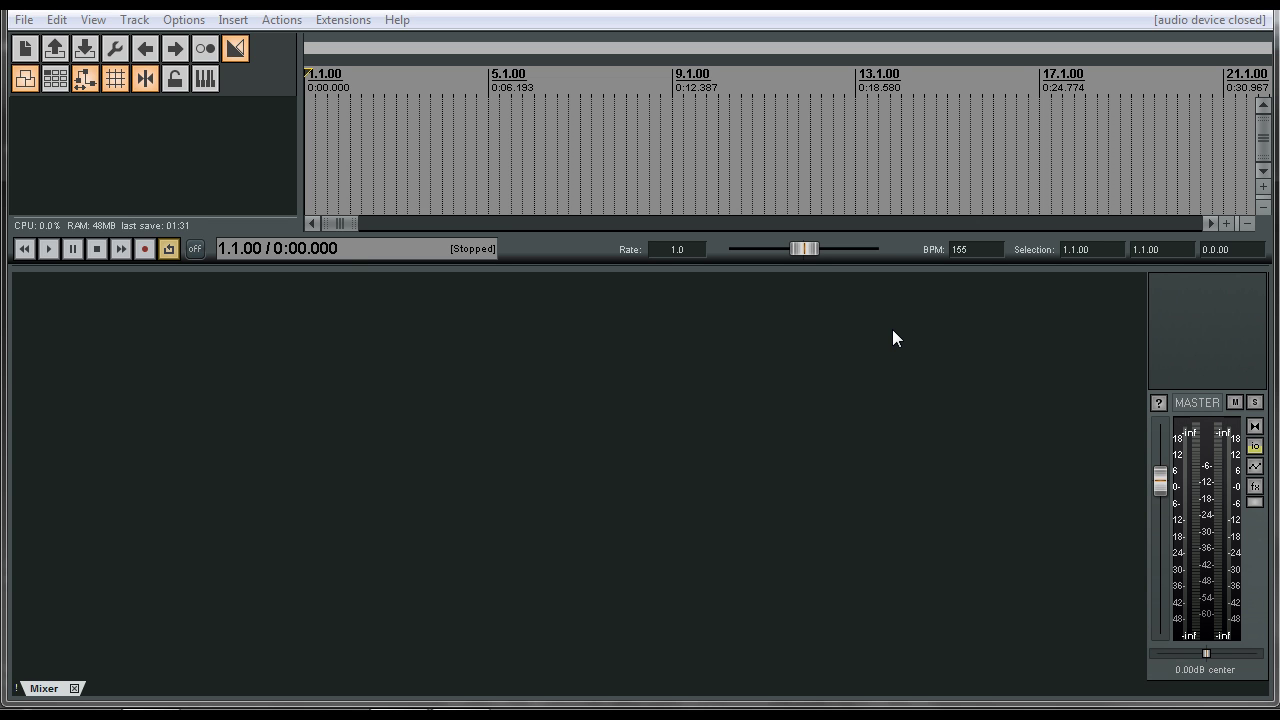
# Add a new track to the project and name it Audio
pyautogui.doubleClick(205, 455)
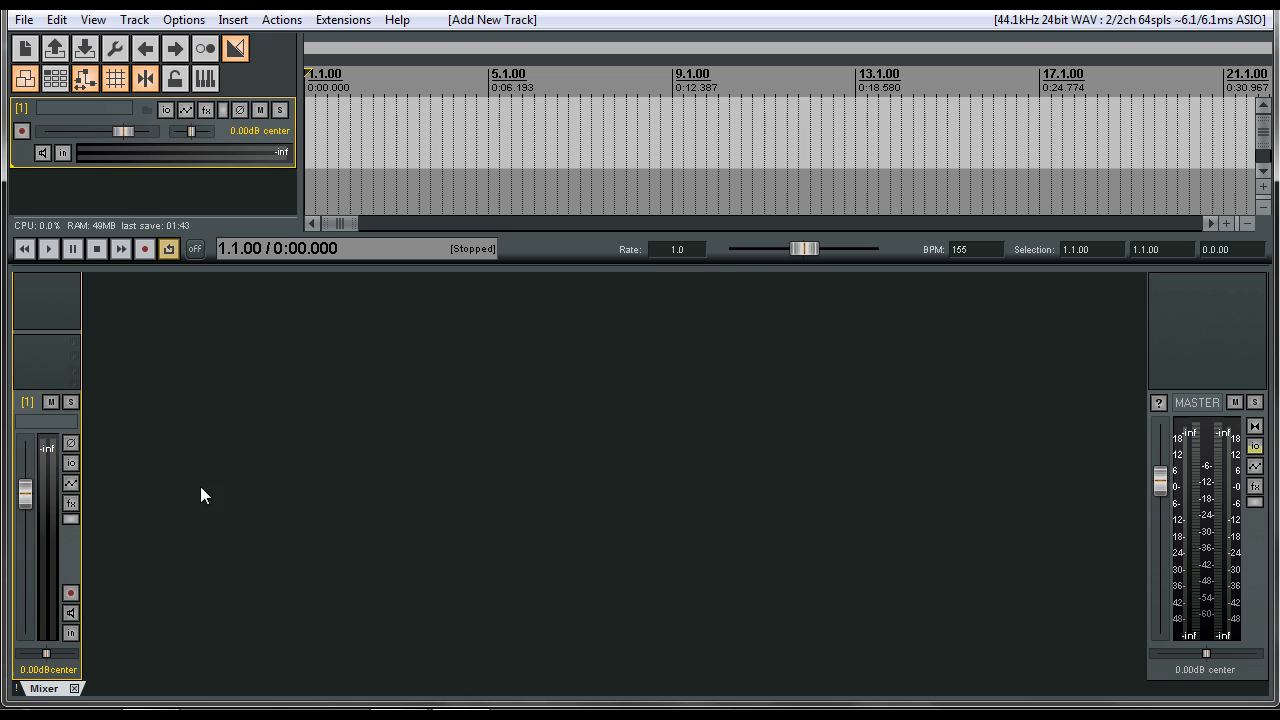
pyautogui.doubleClick(46, 421)
pyautogui.write('Audio')
pyautogui.press('Return')
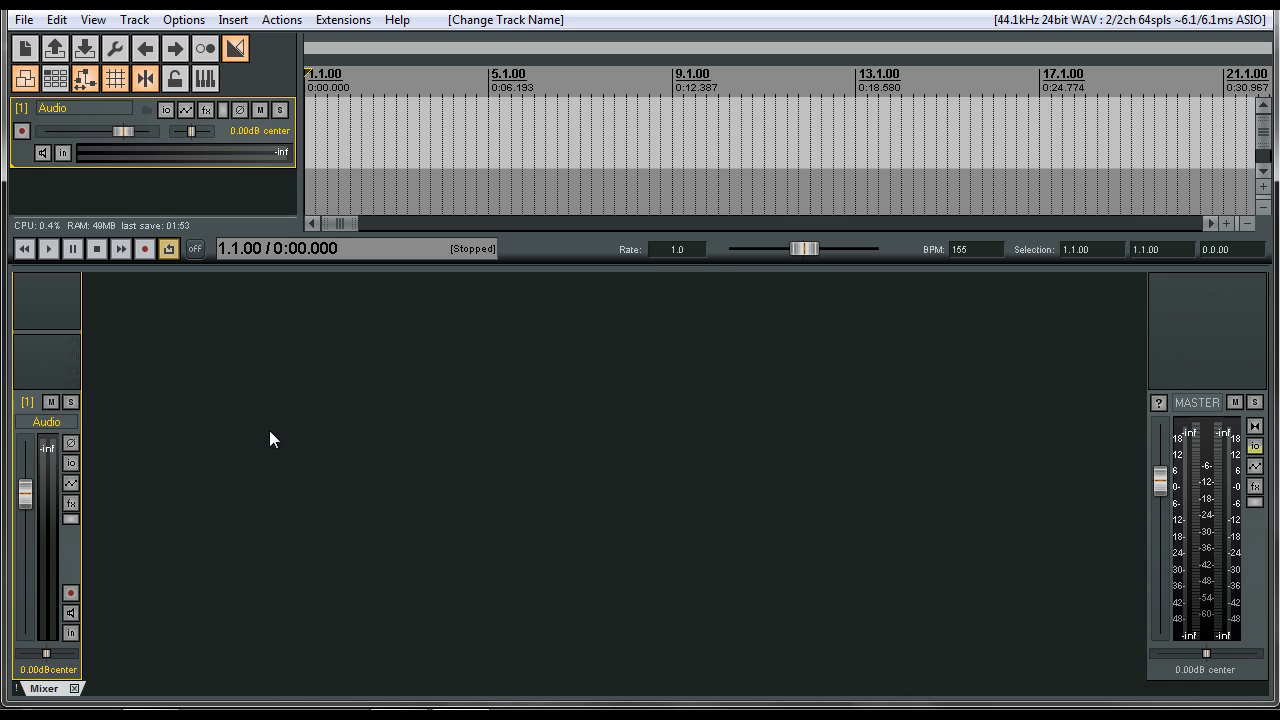
# Add a second track and name it Reverb
pyautogui.doubleClick(478, 517)
pyautogui.doubleClick(127, 422)
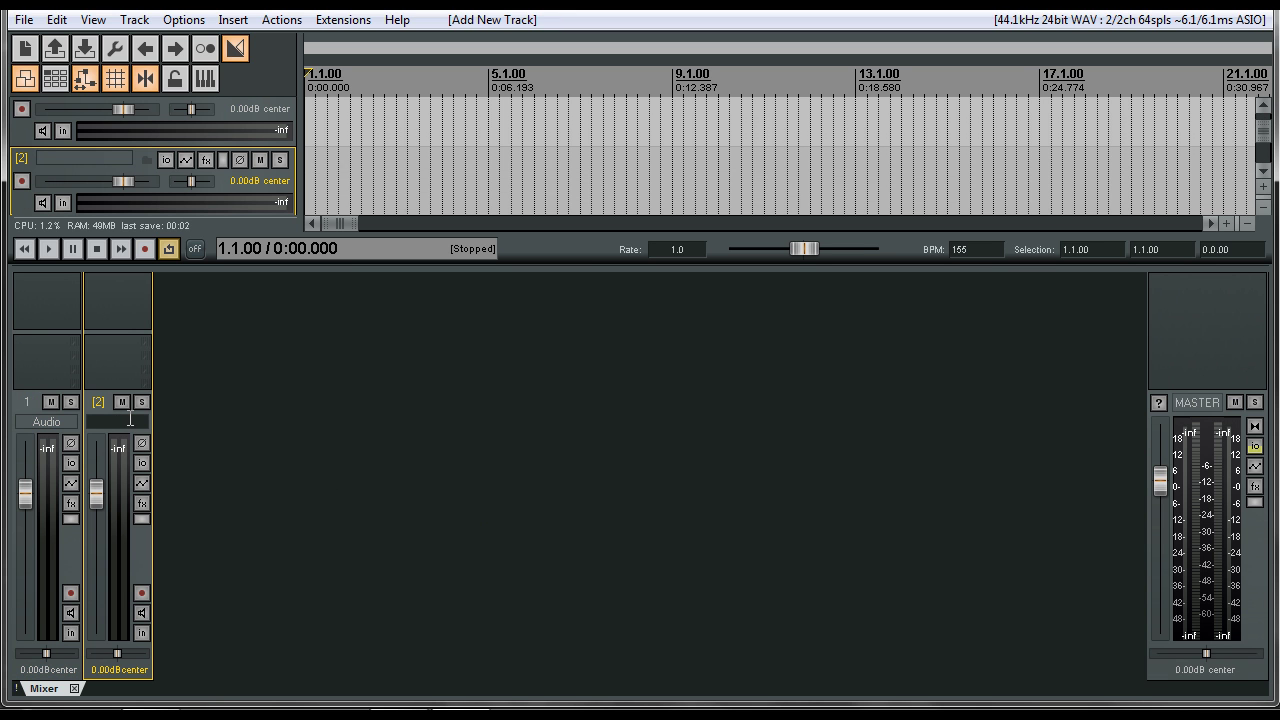
pyautogui.write('Reverb')
pyautogui.press('Return')
# Insert the Cockos ReaVerbate plugin on the Reverb track at default settings, closing its window
pyautogui.click(127, 287)
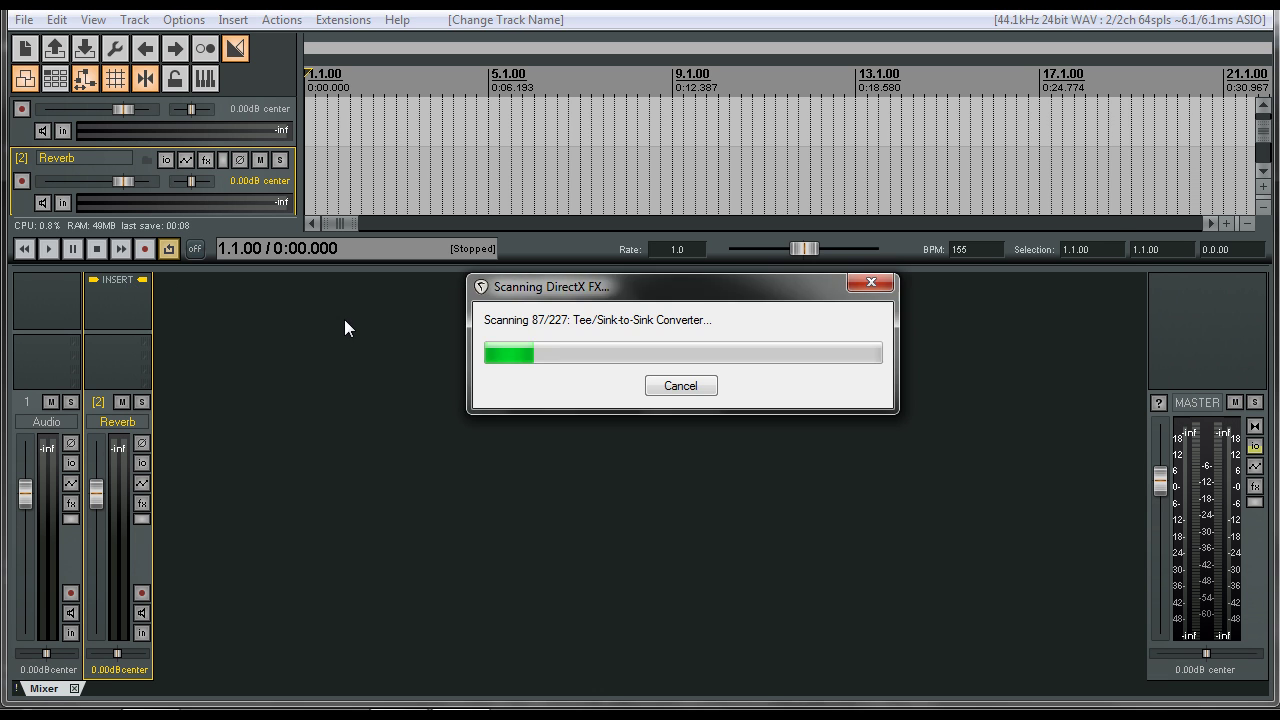
pyautogui.click(564, 270)
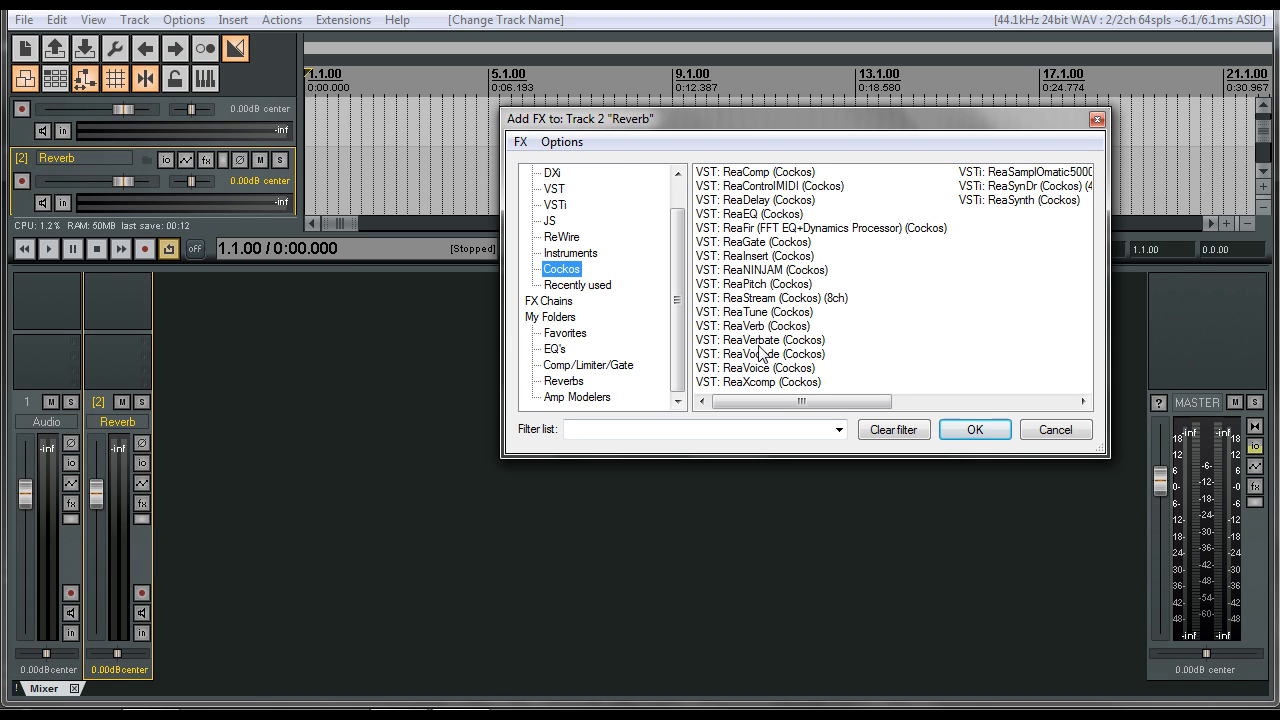
pyautogui.click(764, 340)
pyautogui.click(975, 430)
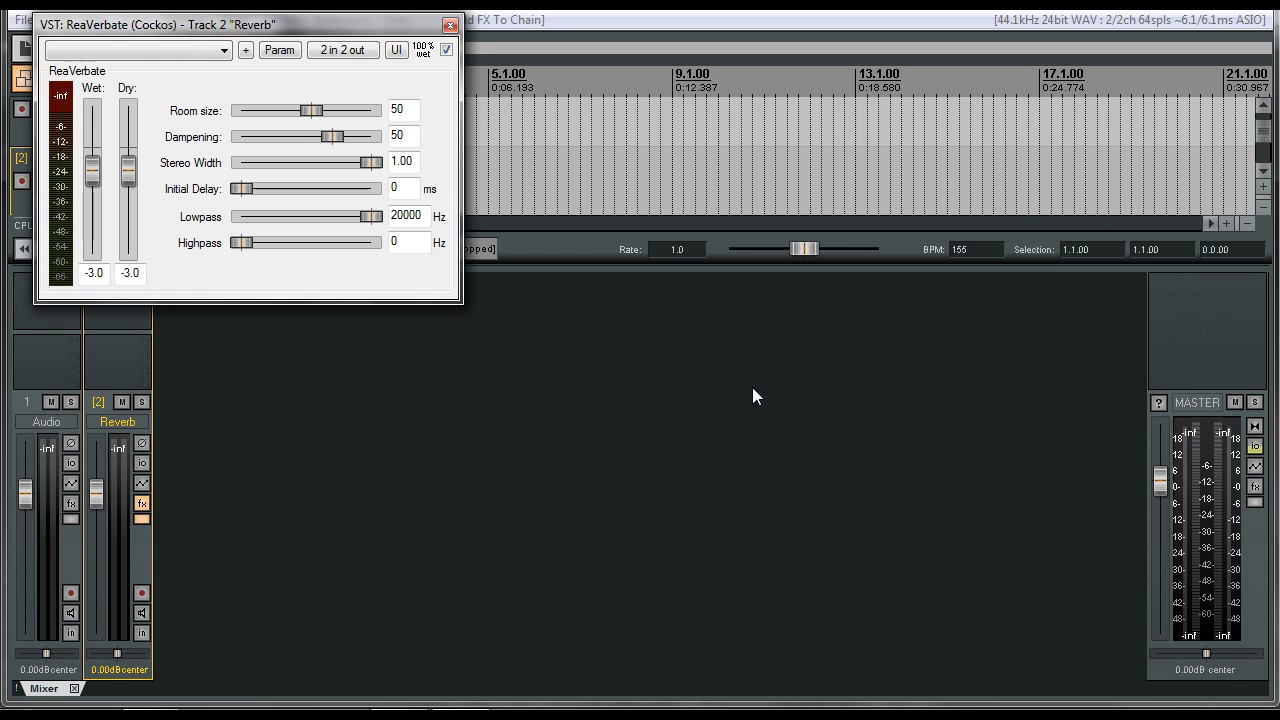
pyautogui.moveTo(366, 24); pyautogui.dragTo(591, 171)
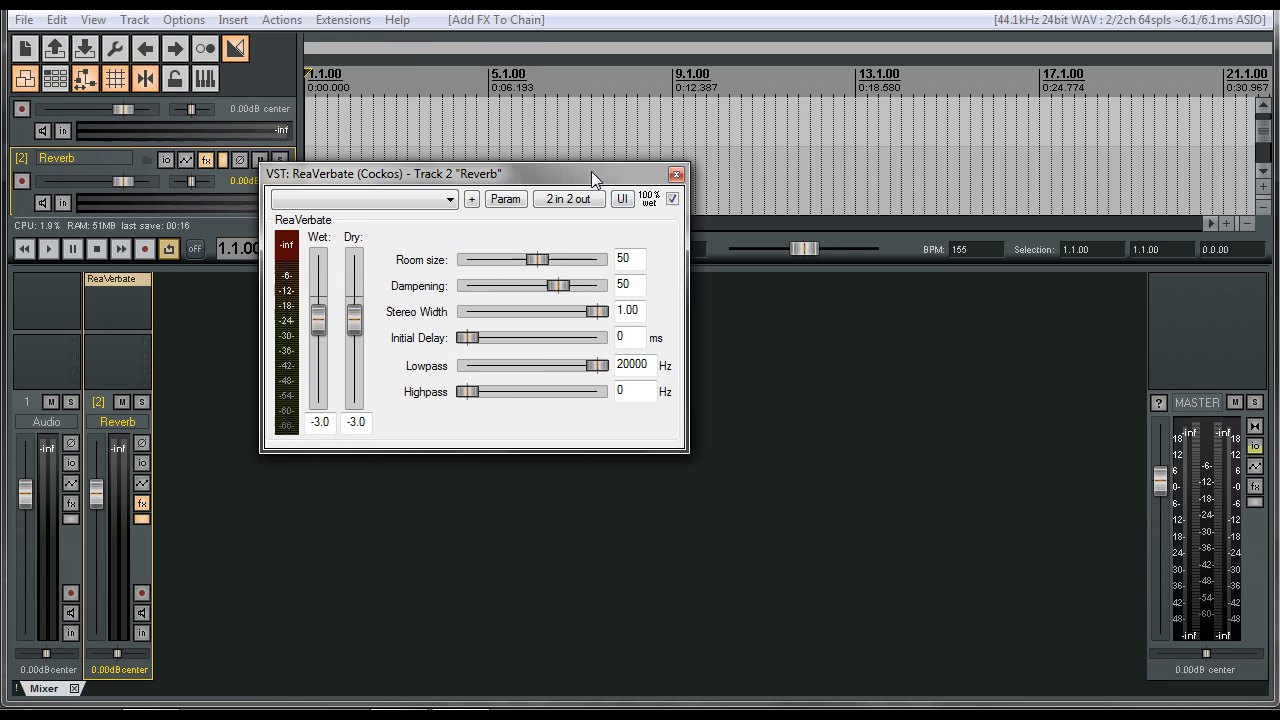
pyautogui.click(676, 174)
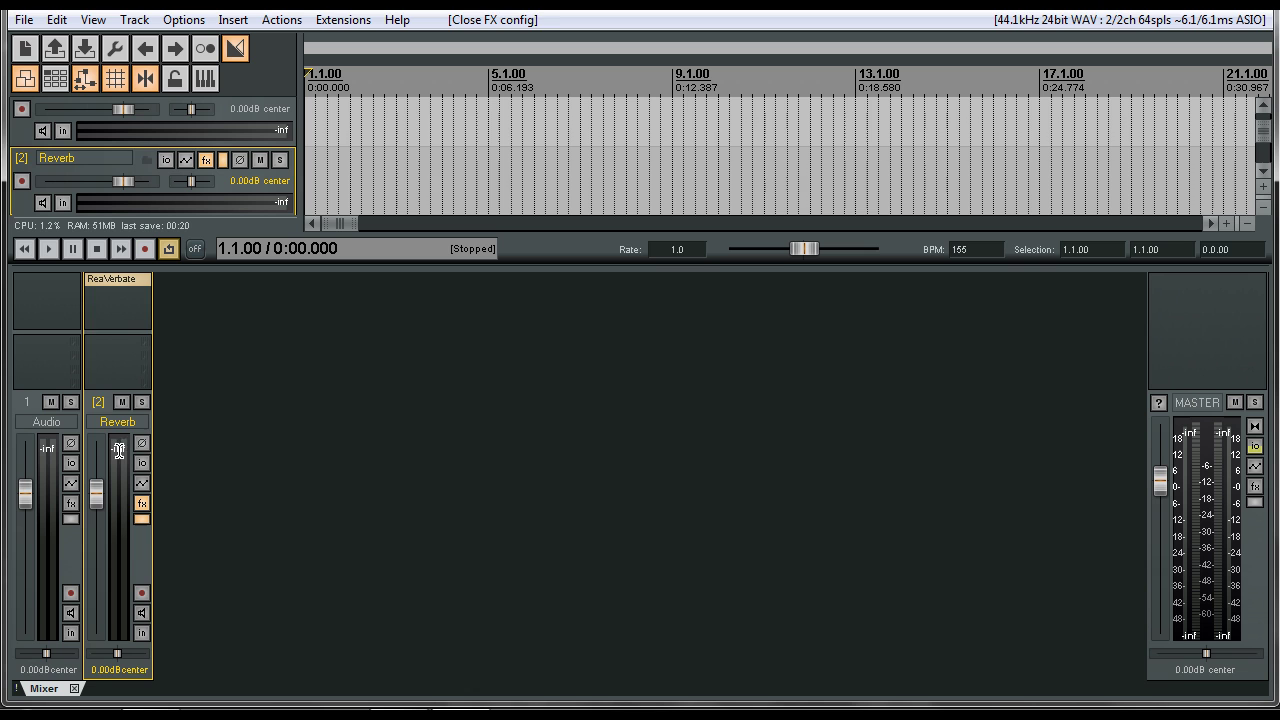
# Add a third track carrying the ReaDelay plugin at default settings
pyautogui.click(253, 596)
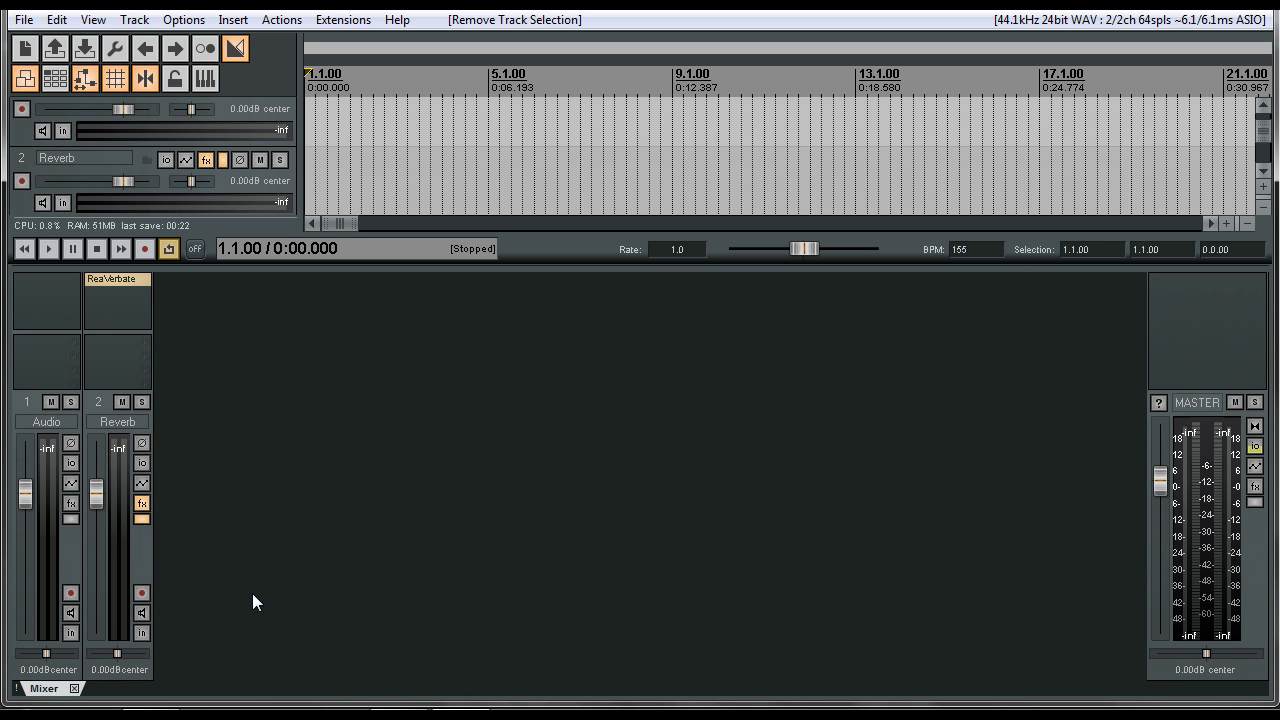
pyautogui.doubleClick(253, 595)
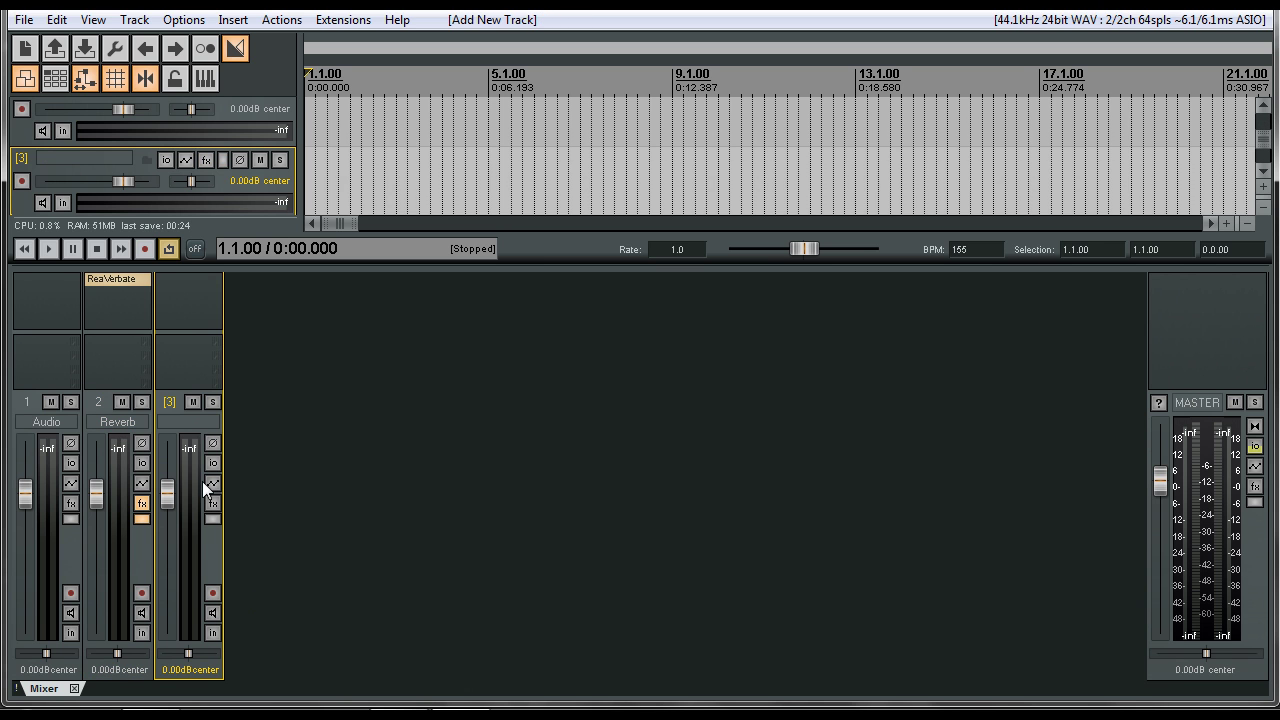
pyautogui.click(206, 280)
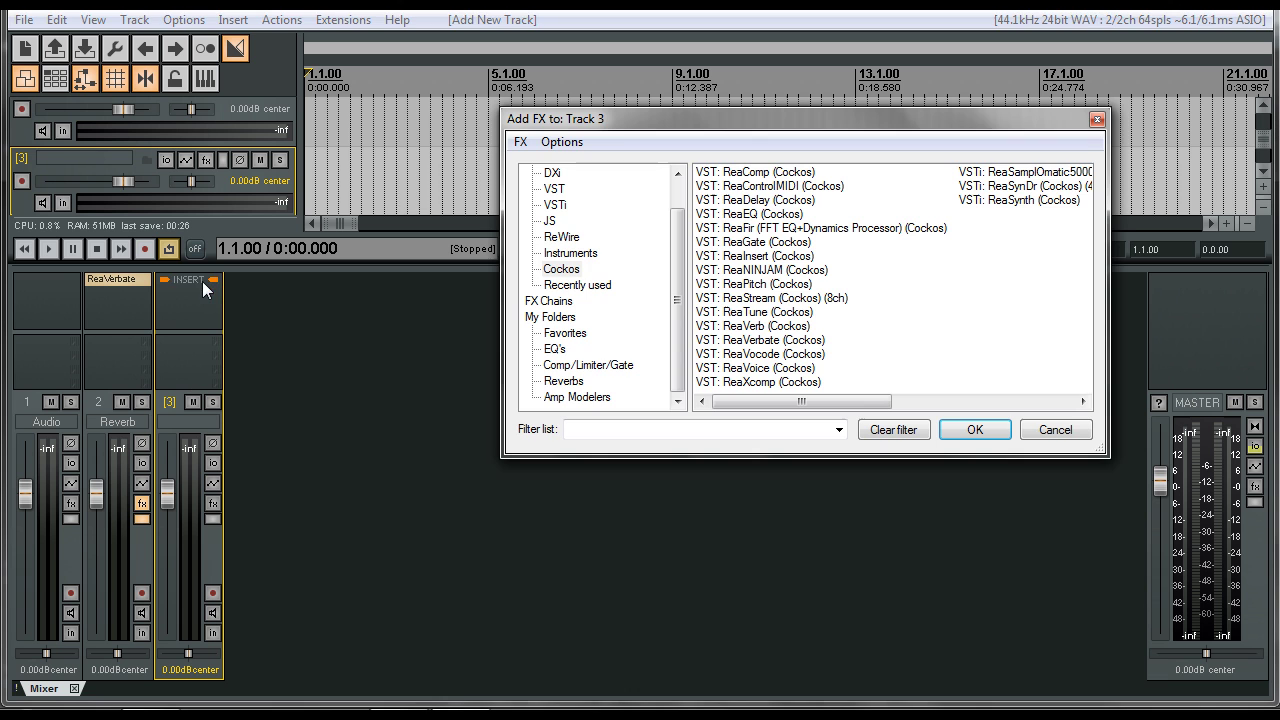
pyautogui.click(768, 202)
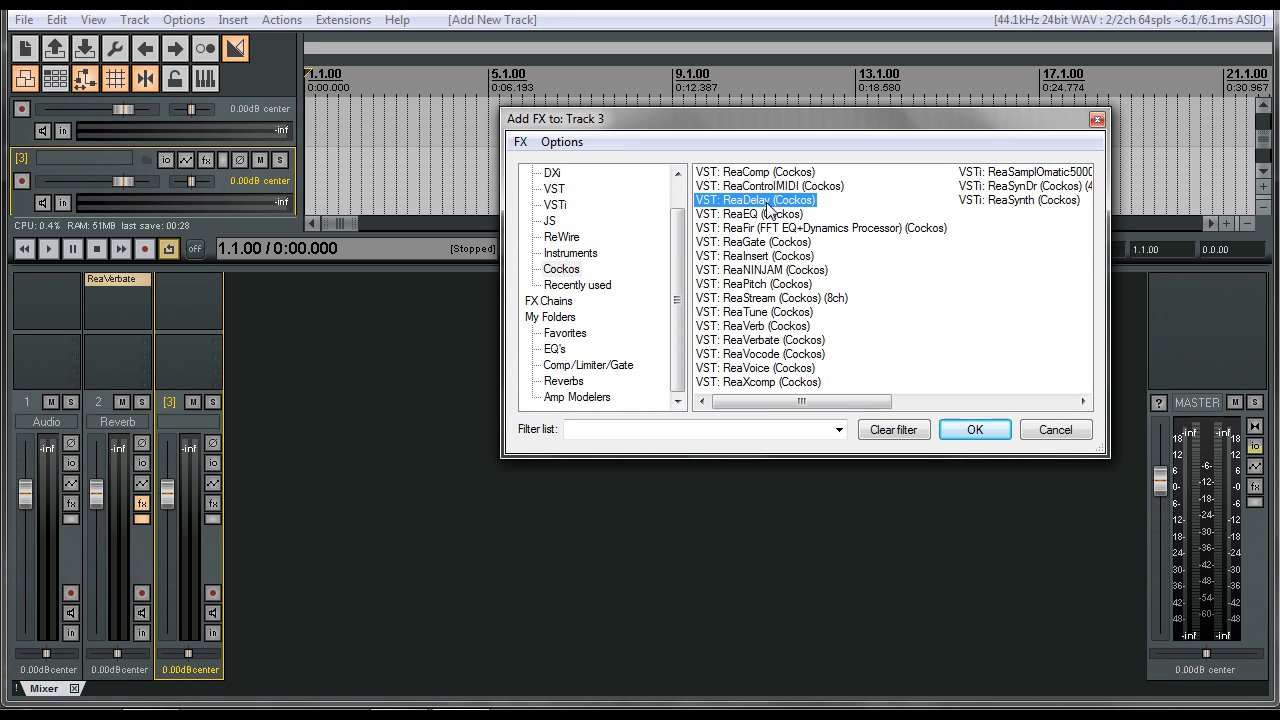
pyautogui.click(975, 429)
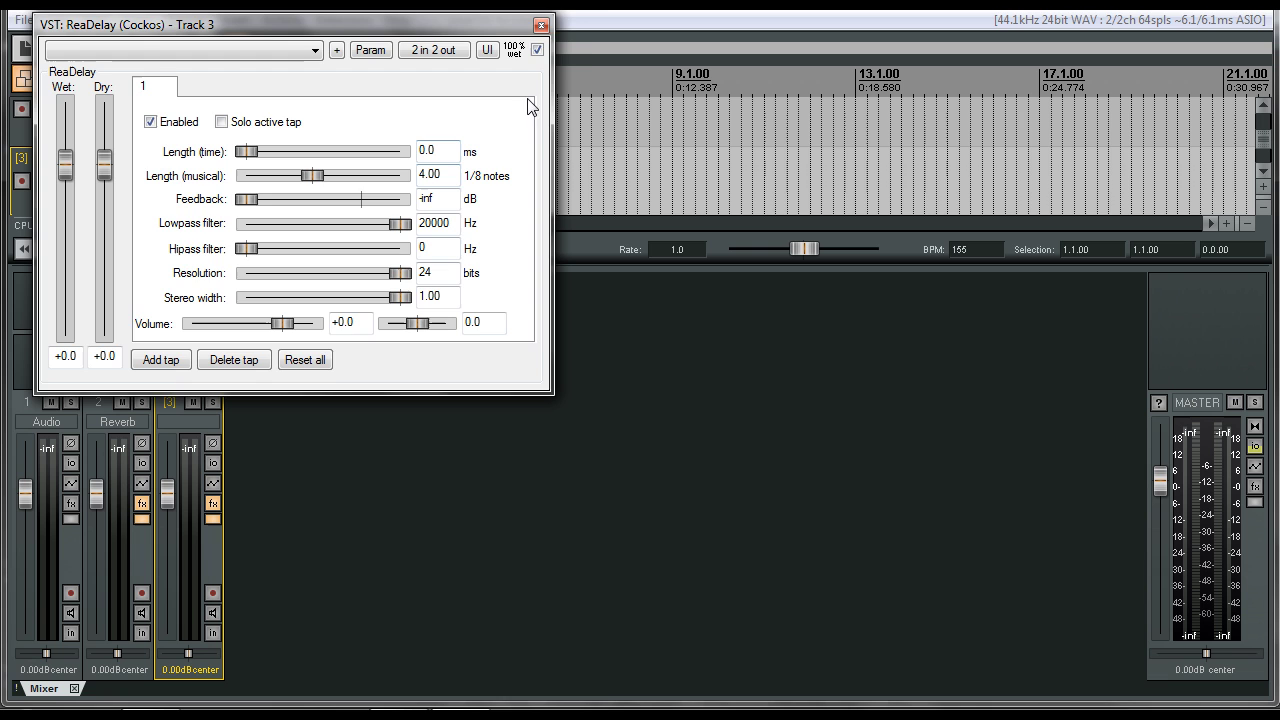
pyautogui.click(540, 27)
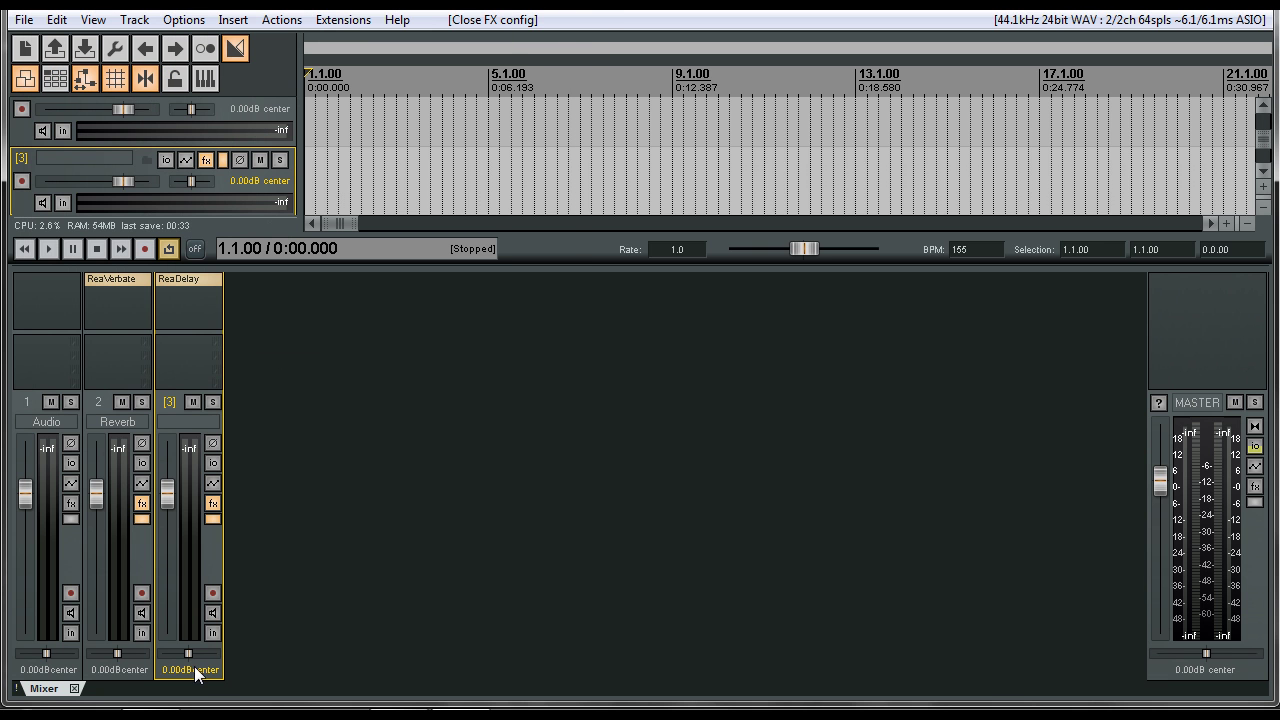
# Move the delay track before Reverb and rename it DDelay
pyautogui.moveTo(118, 670); pyautogui.dragTo(112, 673)
pyautogui.click(285, 628)
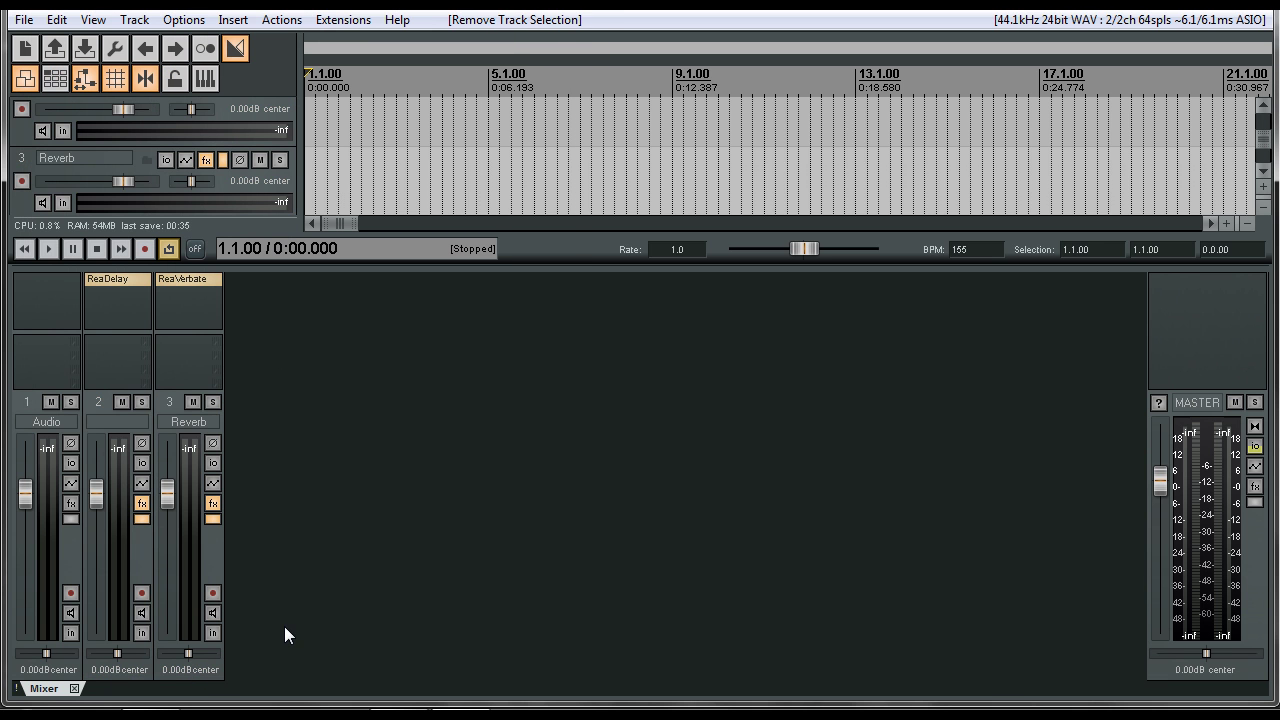
pyautogui.click(129, 421)
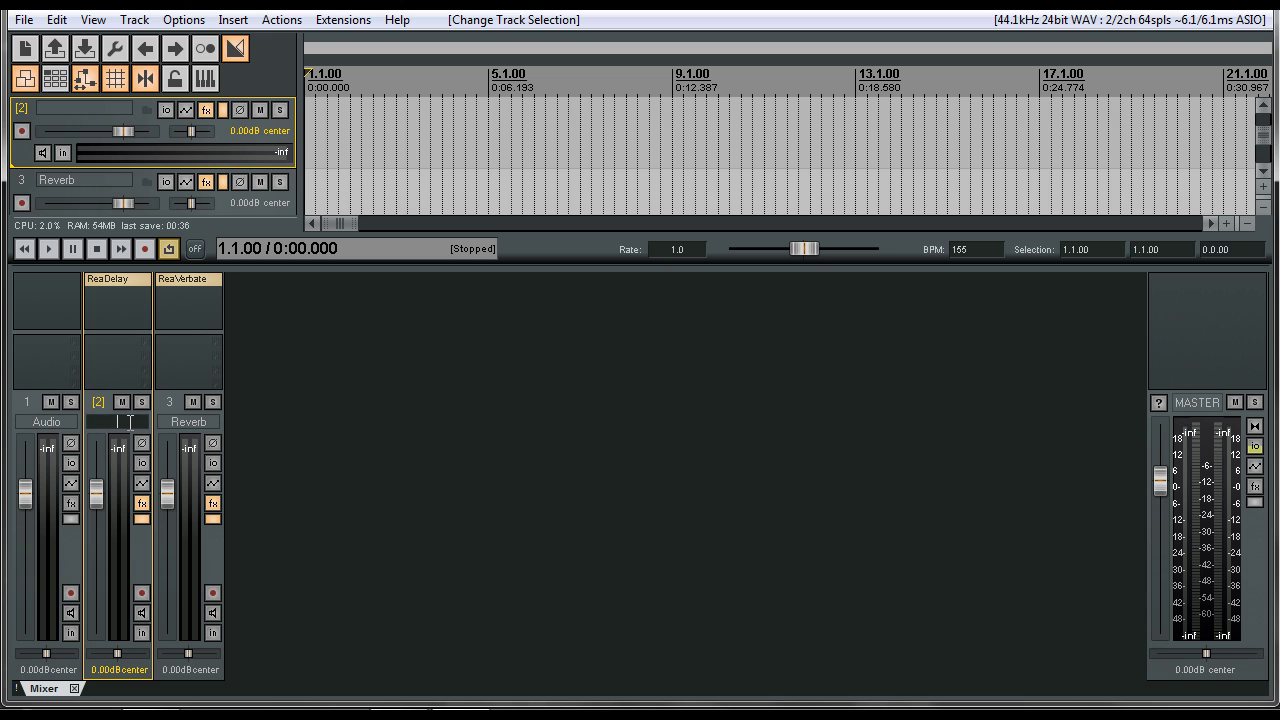
pyautogui.write('DDelay')
pyautogui.press('Return')
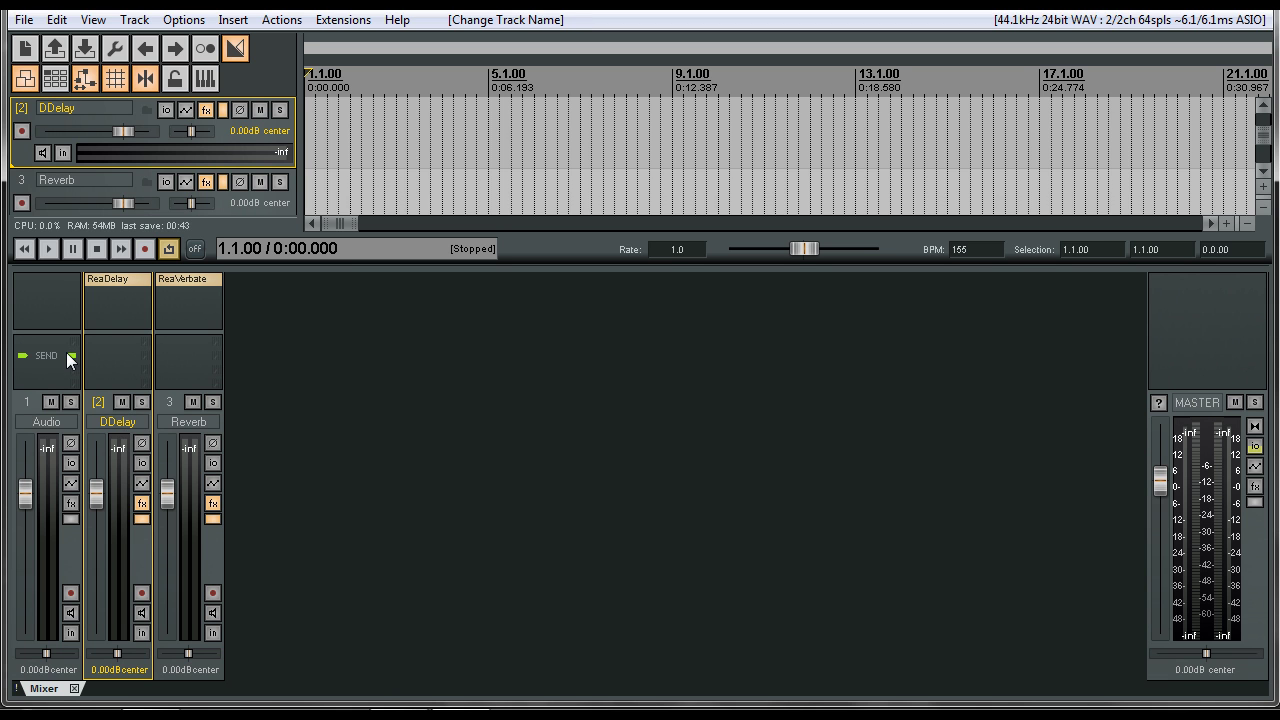
# Create a send from the Audio track to 2: DDelay
pyautogui.click(70, 343)
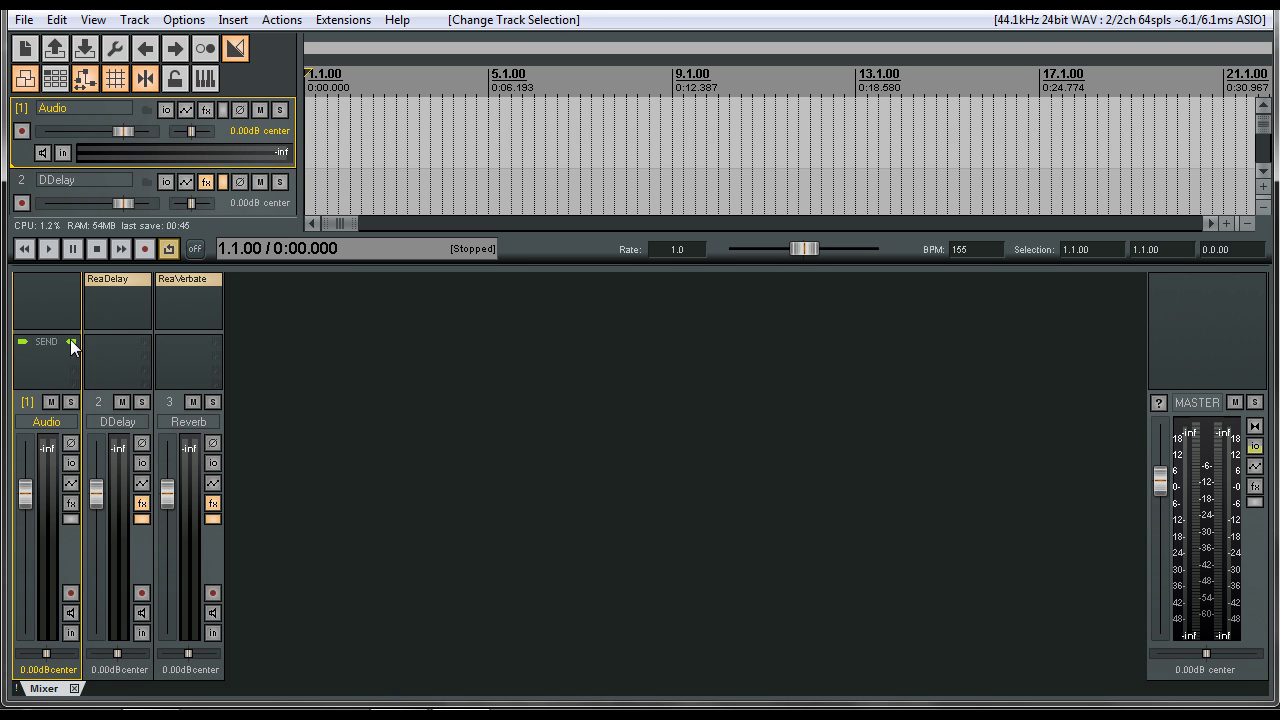
pyautogui.click(68, 341)
pyautogui.click(270, 471)
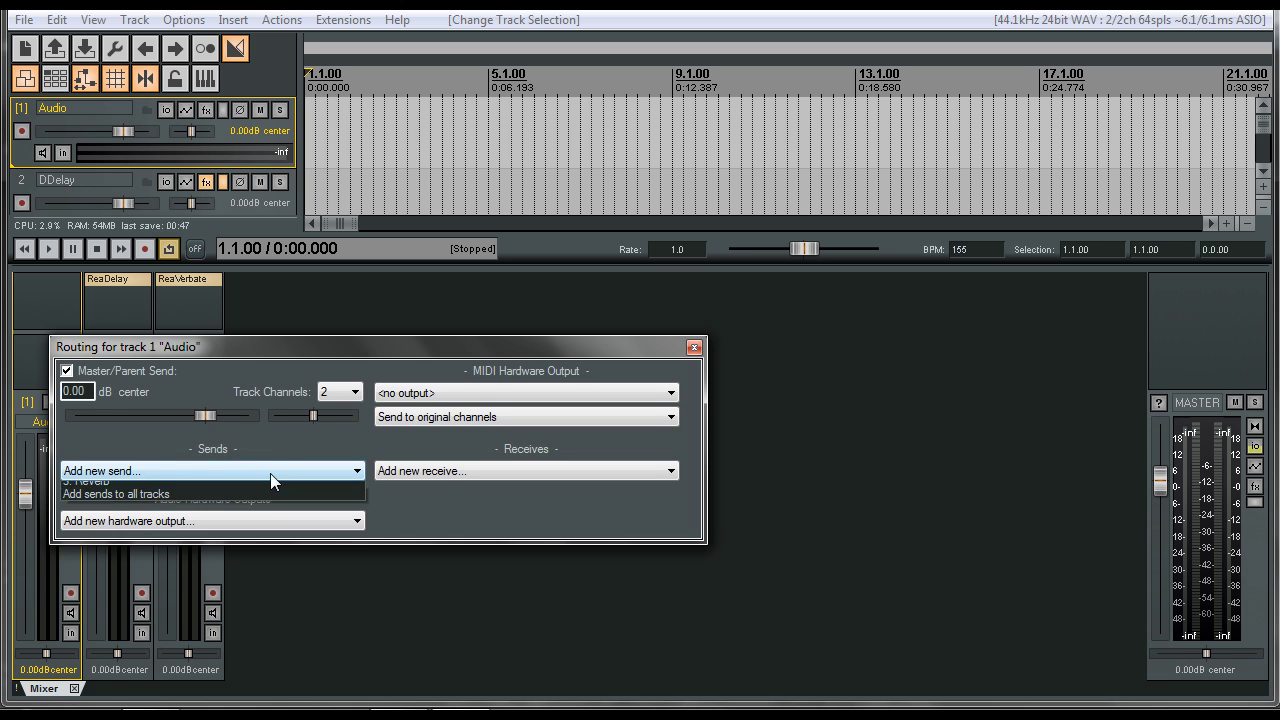
pyautogui.click(227, 505)
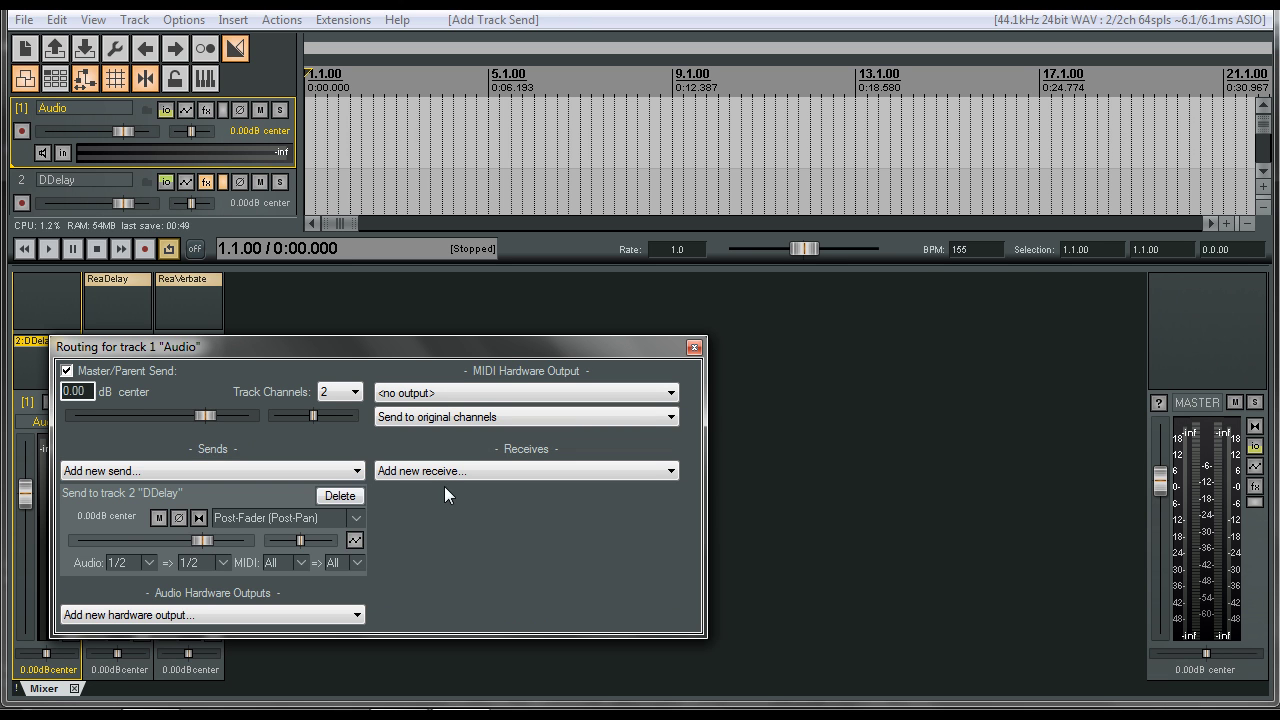
pyautogui.click(694, 347)
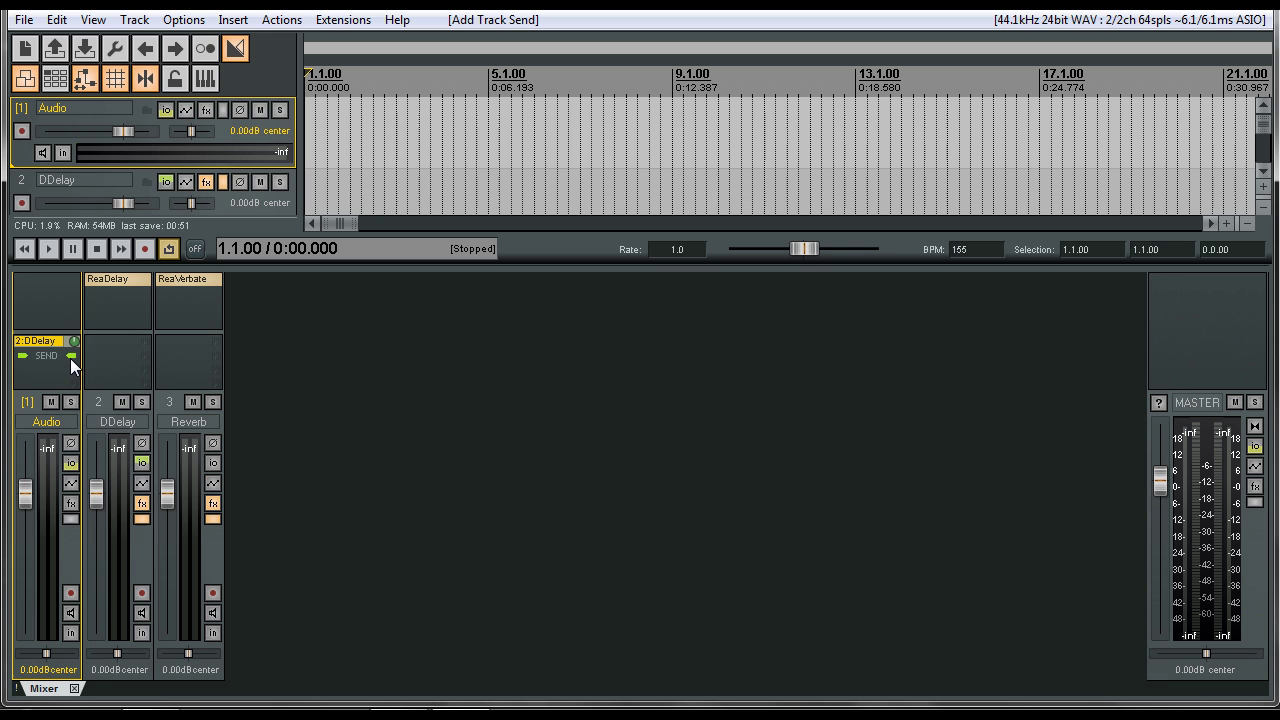
# Add Audio sends to all other tracks and lower the DDelay send to -37.9 dB
pyautogui.click(47, 363)
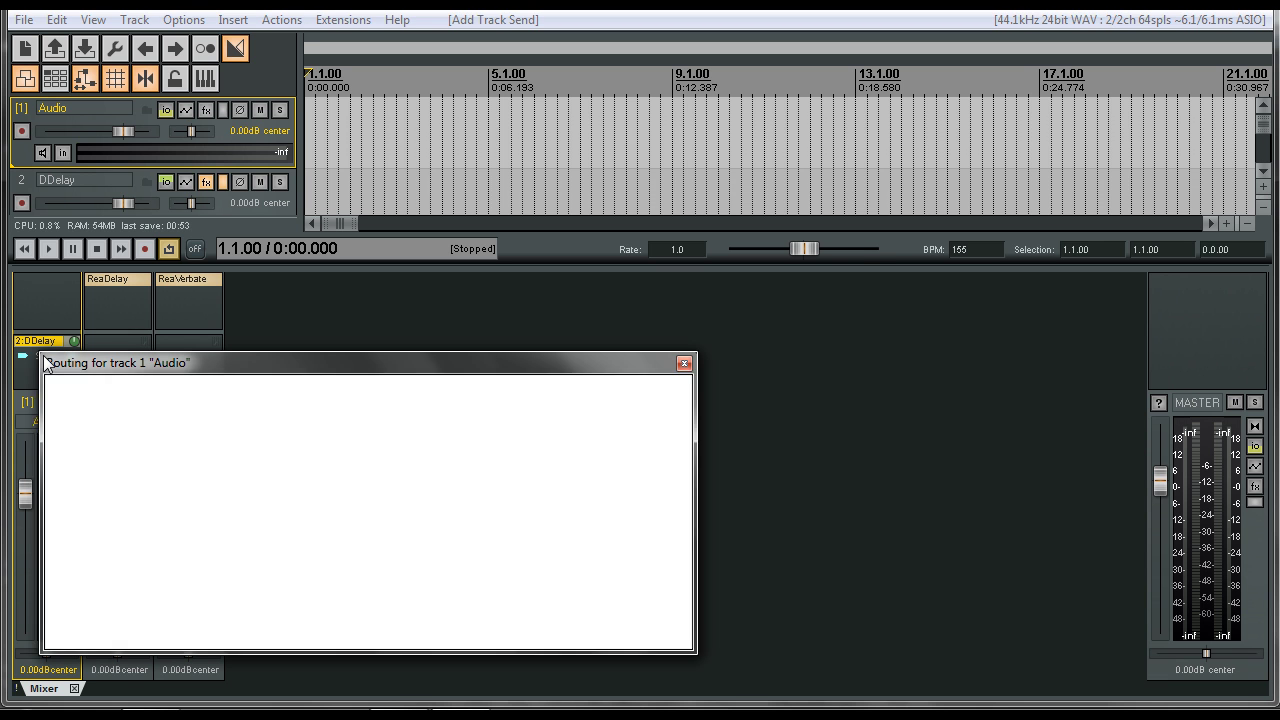
pyautogui.click(185, 487)
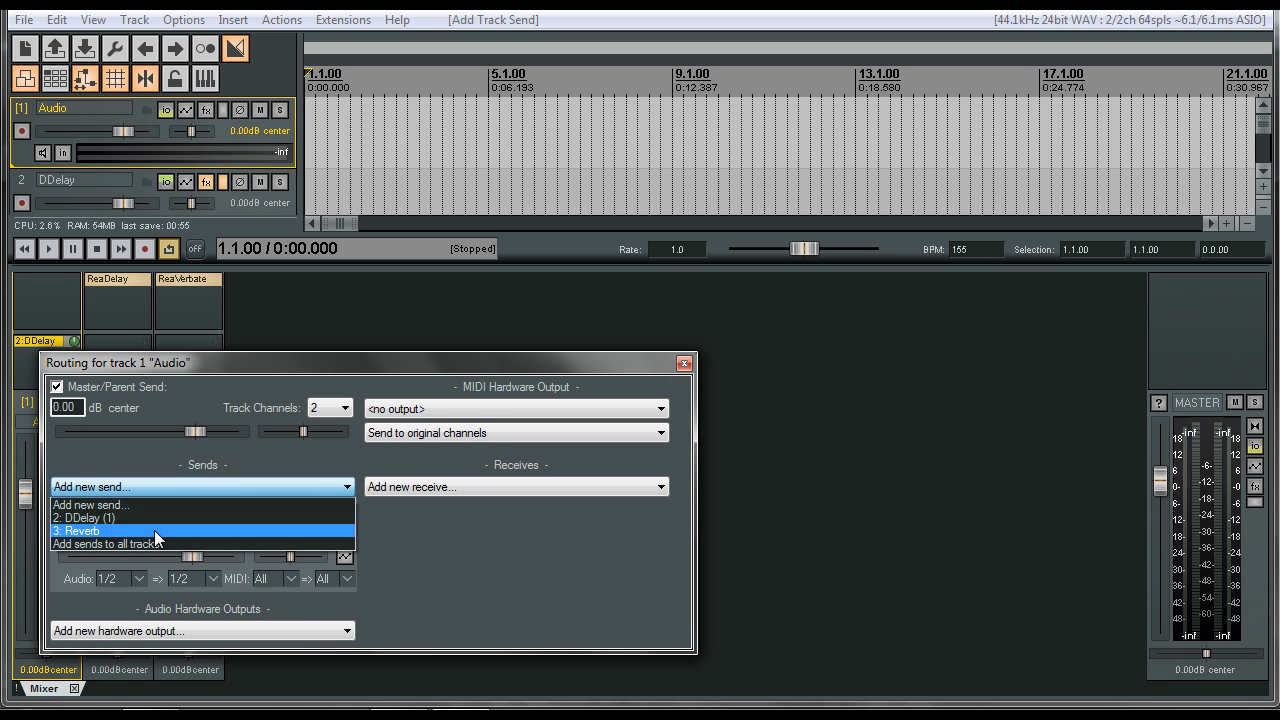
pyautogui.click(154, 531)
pyautogui.click(684, 310)
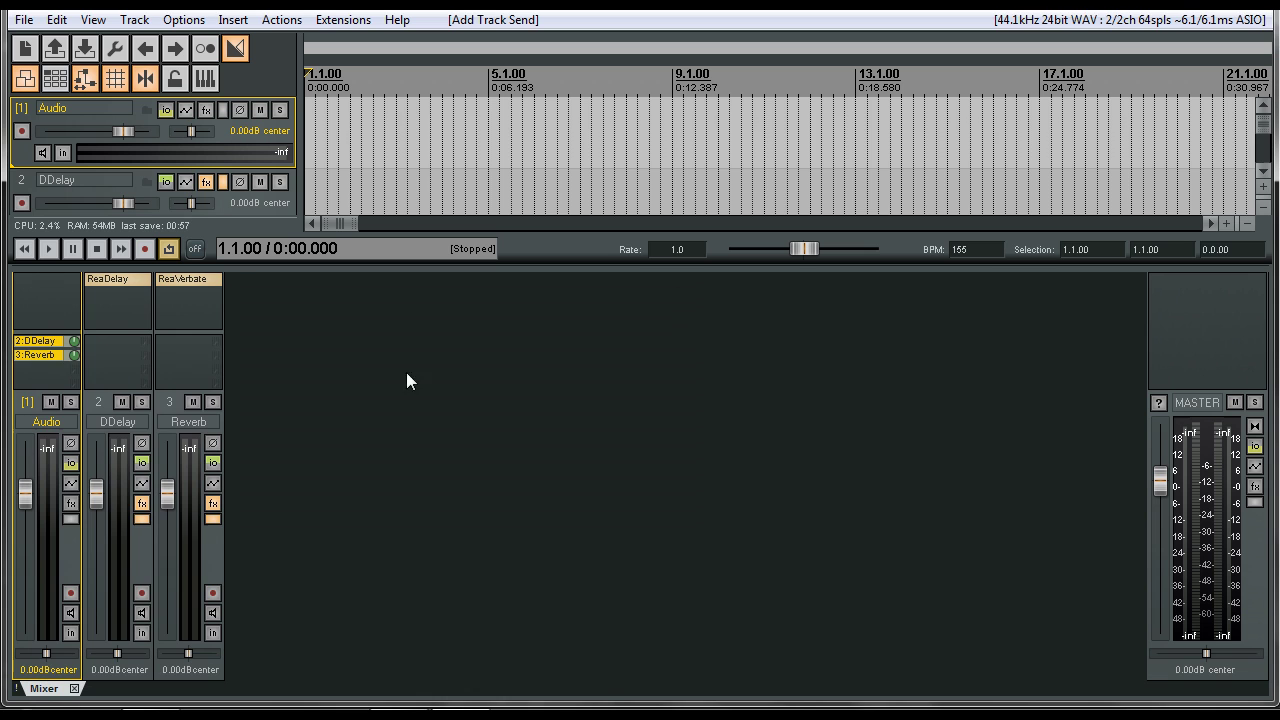
pyautogui.moveTo(45, 341)
pyautogui.mouseDown()
pyautogui.moveTo(24, 341)
pyautogui.moveTo(54, 354)
pyautogui.mouseUp()
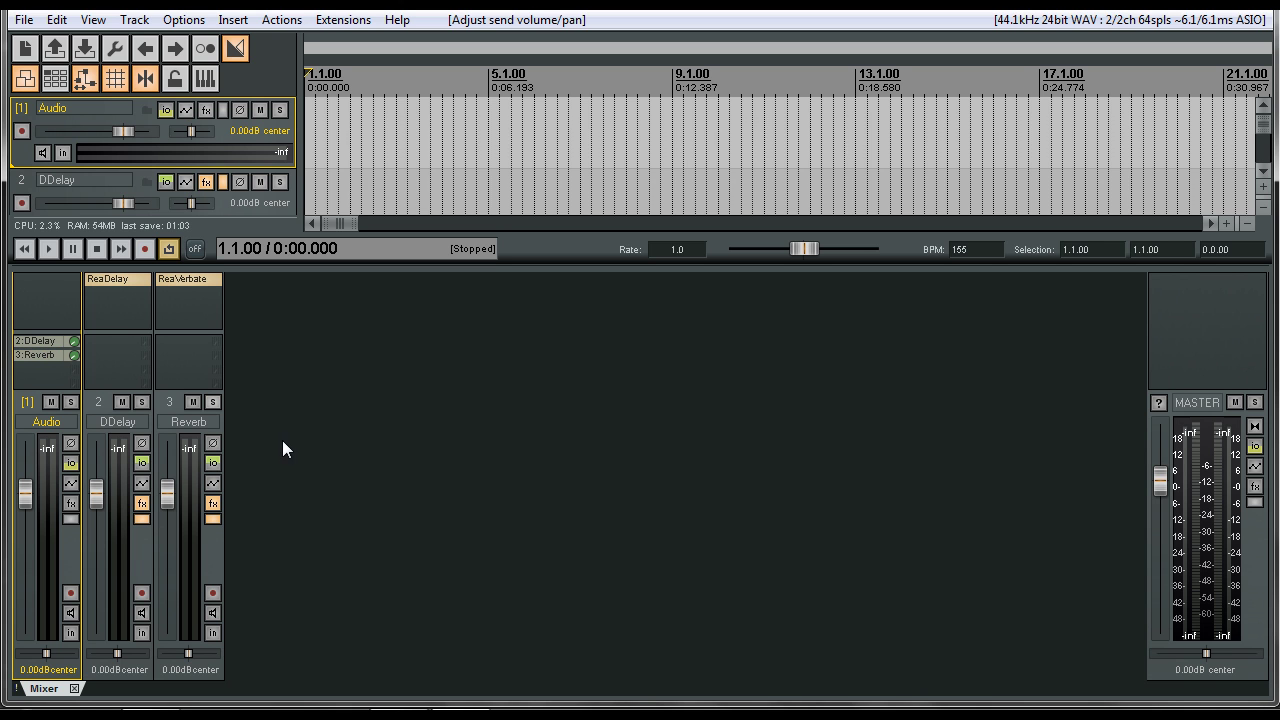
# Add the ReaEQ equaliser to the Audio track's FX chain at default settings
pyautogui.click(357, 484)
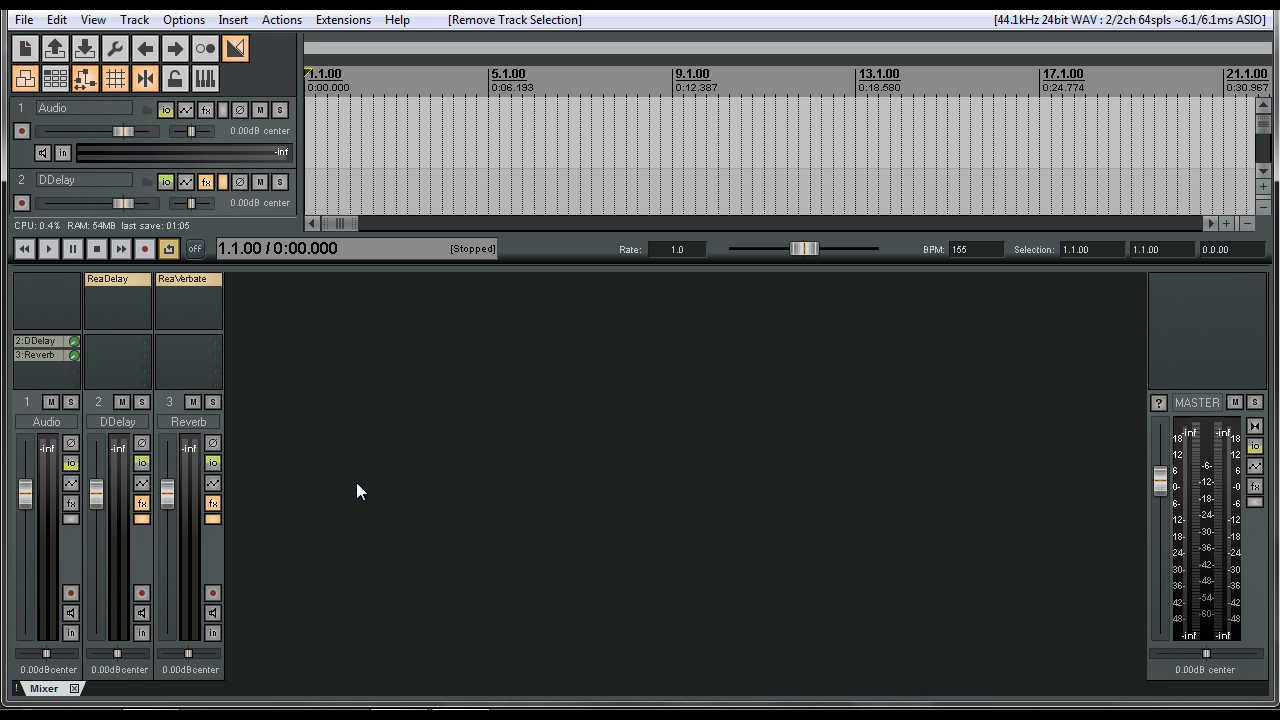
pyautogui.moveTo(112, 279)
pyautogui.mouseDown()
pyautogui.moveTo(59, 288)
pyautogui.moveTo(58, 264)
pyautogui.moveTo(56, 408)
pyautogui.moveTo(71, 276)
pyautogui.mouseUp()
pyautogui.doubleClick(71, 276)
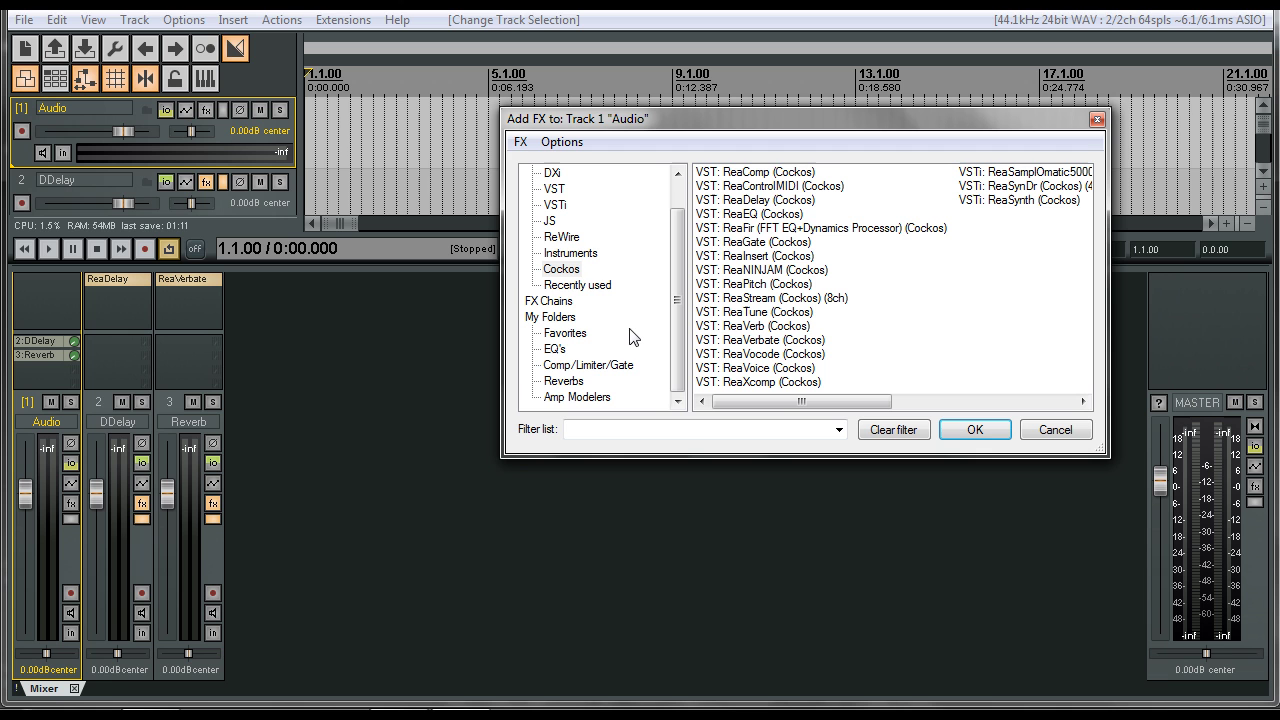
pyautogui.click(760, 214)
pyautogui.click(984, 430)
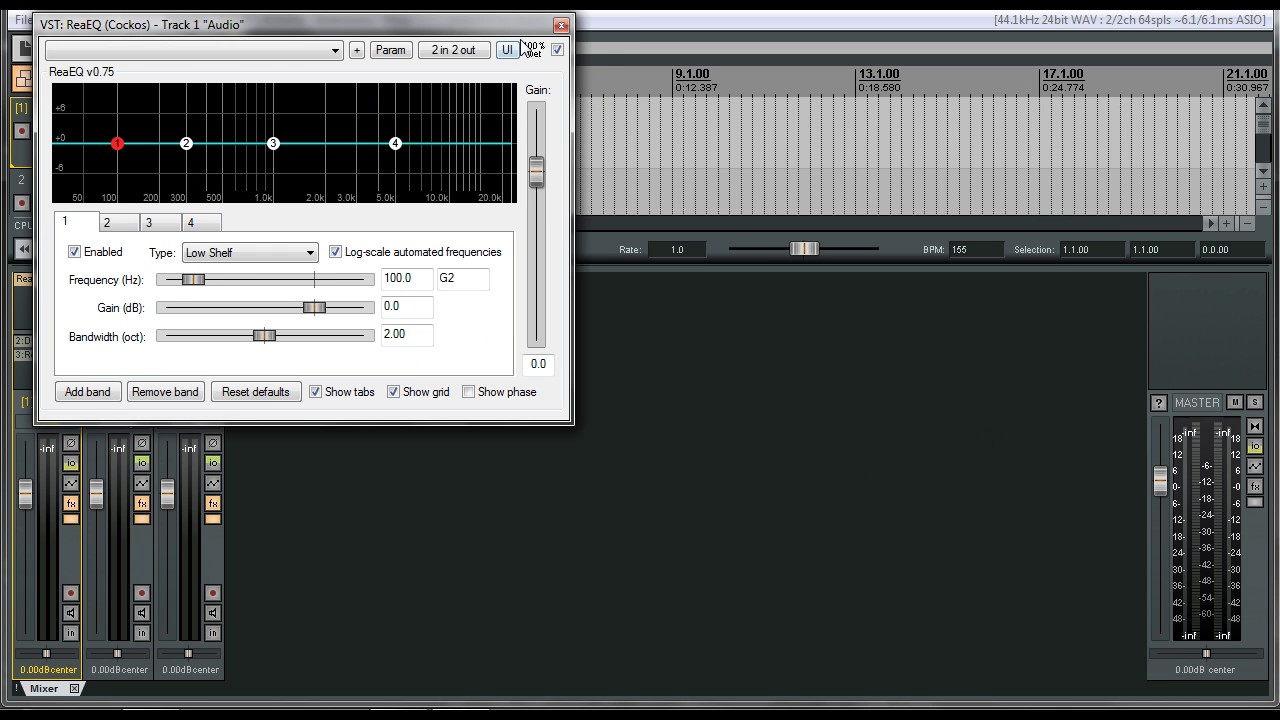
pyautogui.moveTo(532, 30); pyautogui.dragTo(825, 216)
pyautogui.click(855, 205)
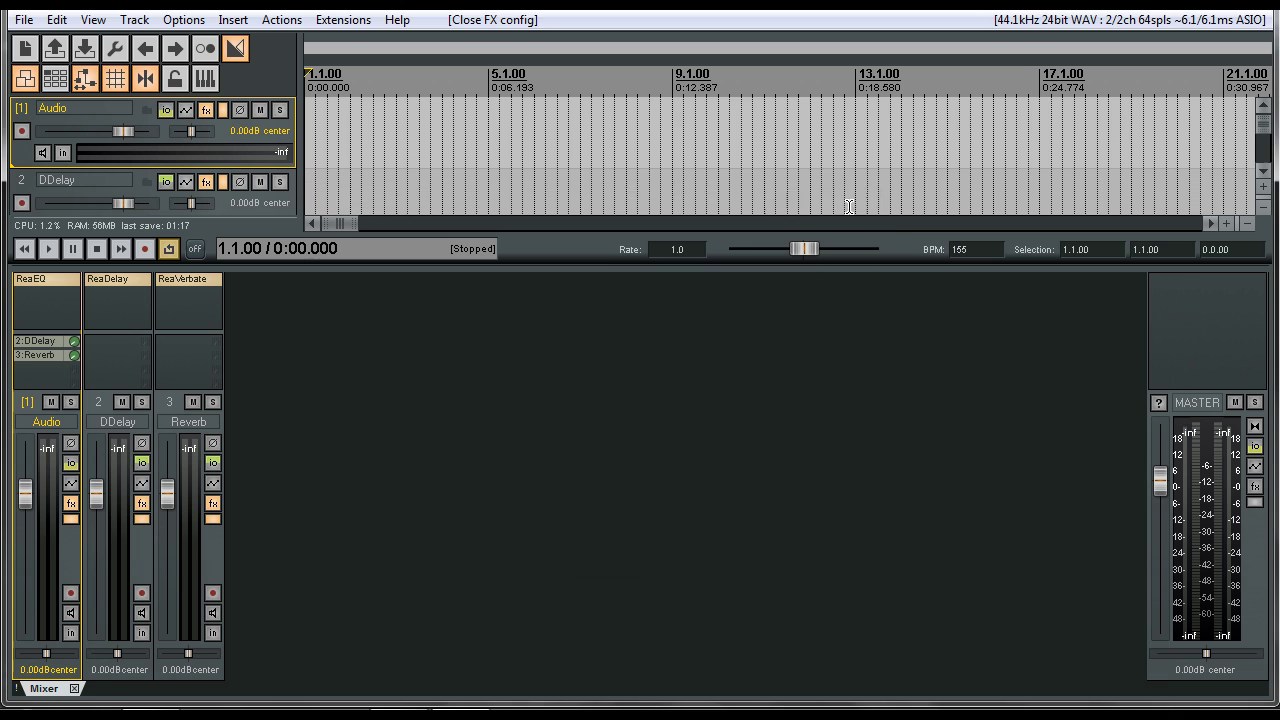
# Add the ReaComp compressor after ReaEQ on the Audio track
pyautogui.doubleClick(33, 294)
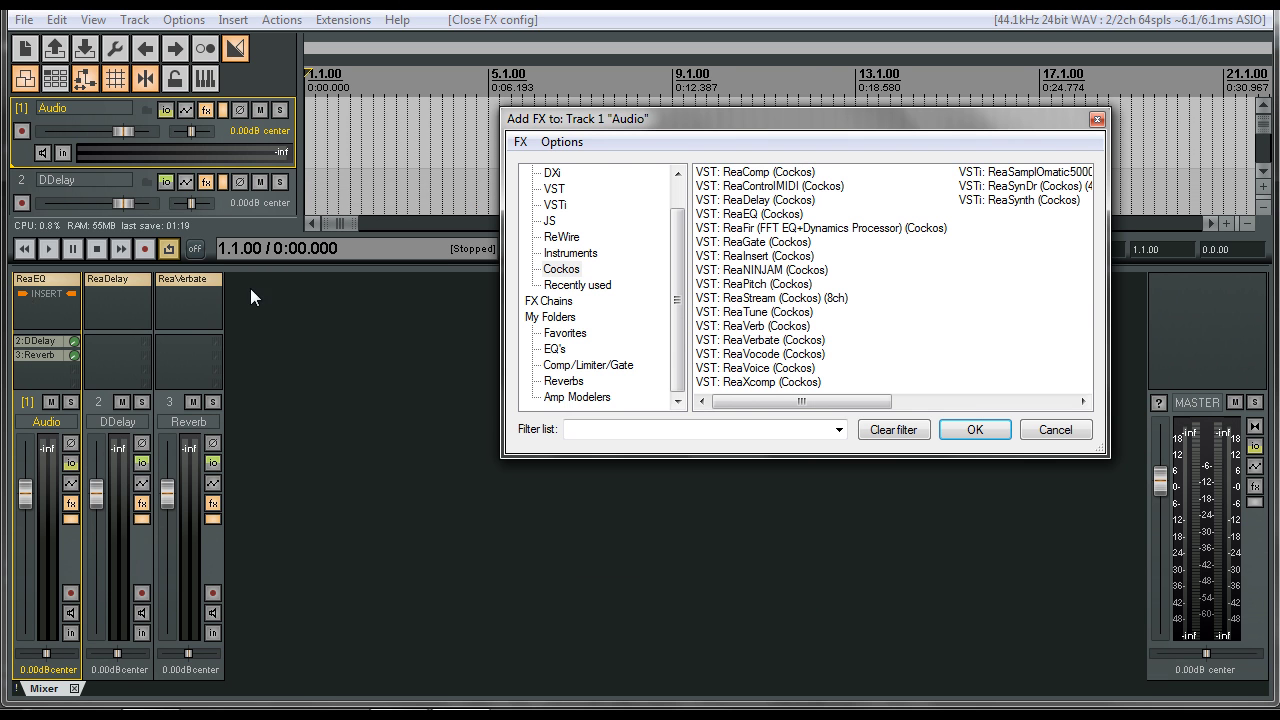
pyautogui.click(800, 172)
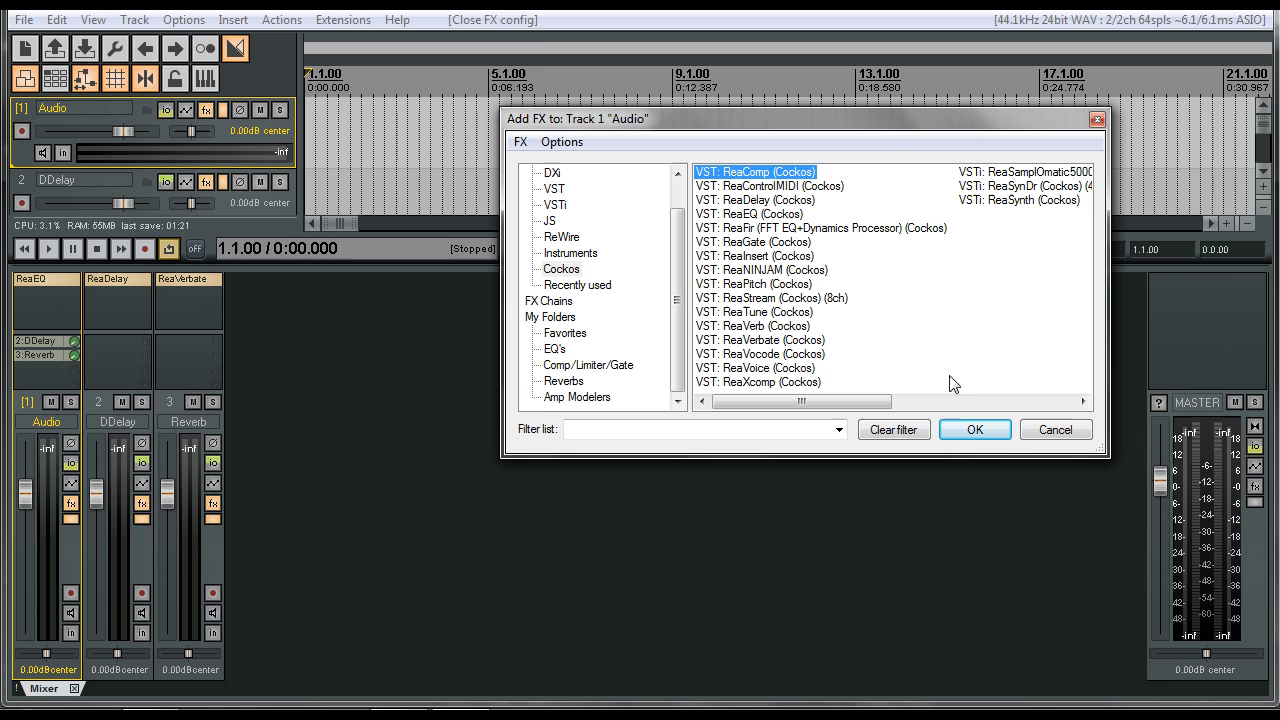
pyautogui.click(970, 447)
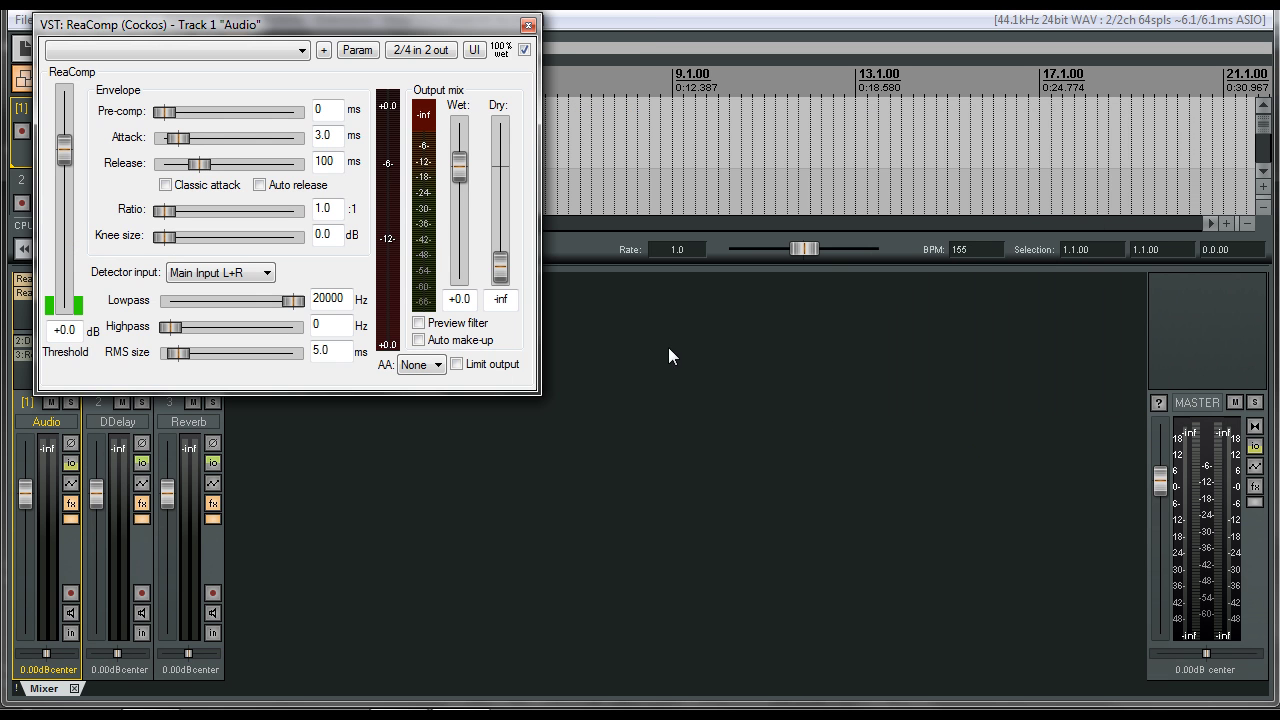
pyautogui.click(528, 25)
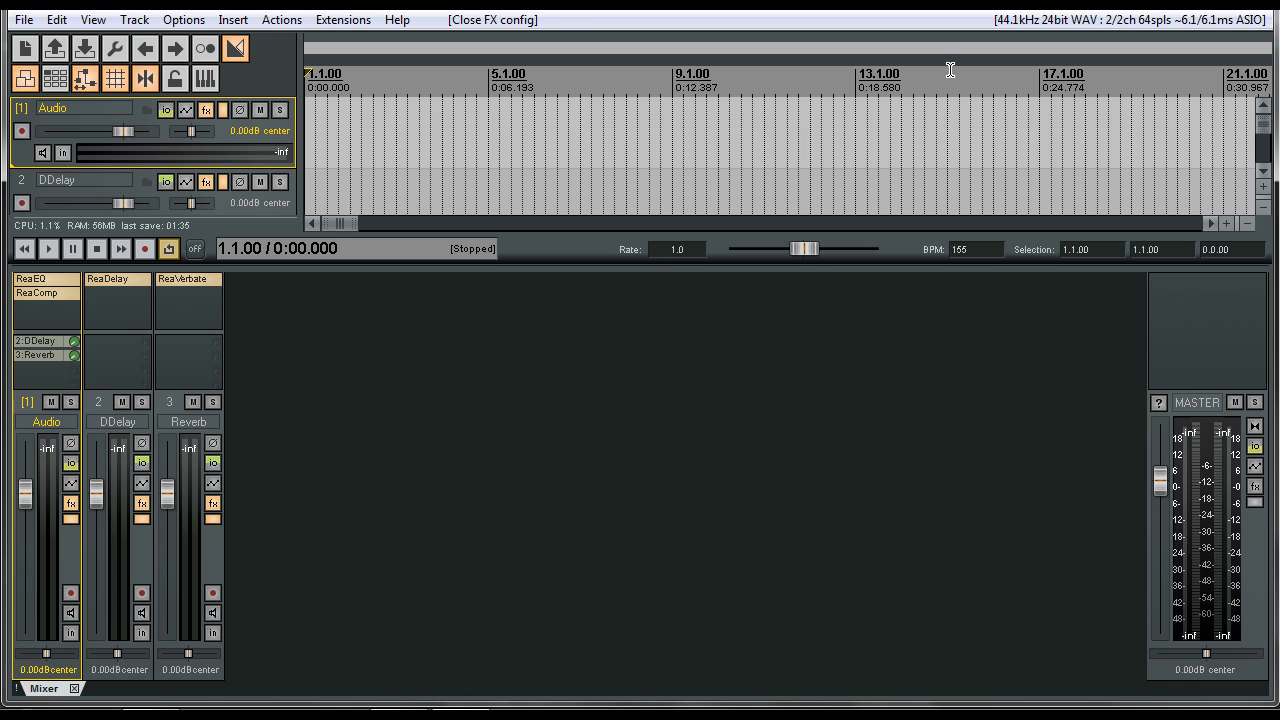
# Select the Audio track and duplicate it with Ctrl+Alt+D until sixteen copies exist
pyautogui.click(476, 362)
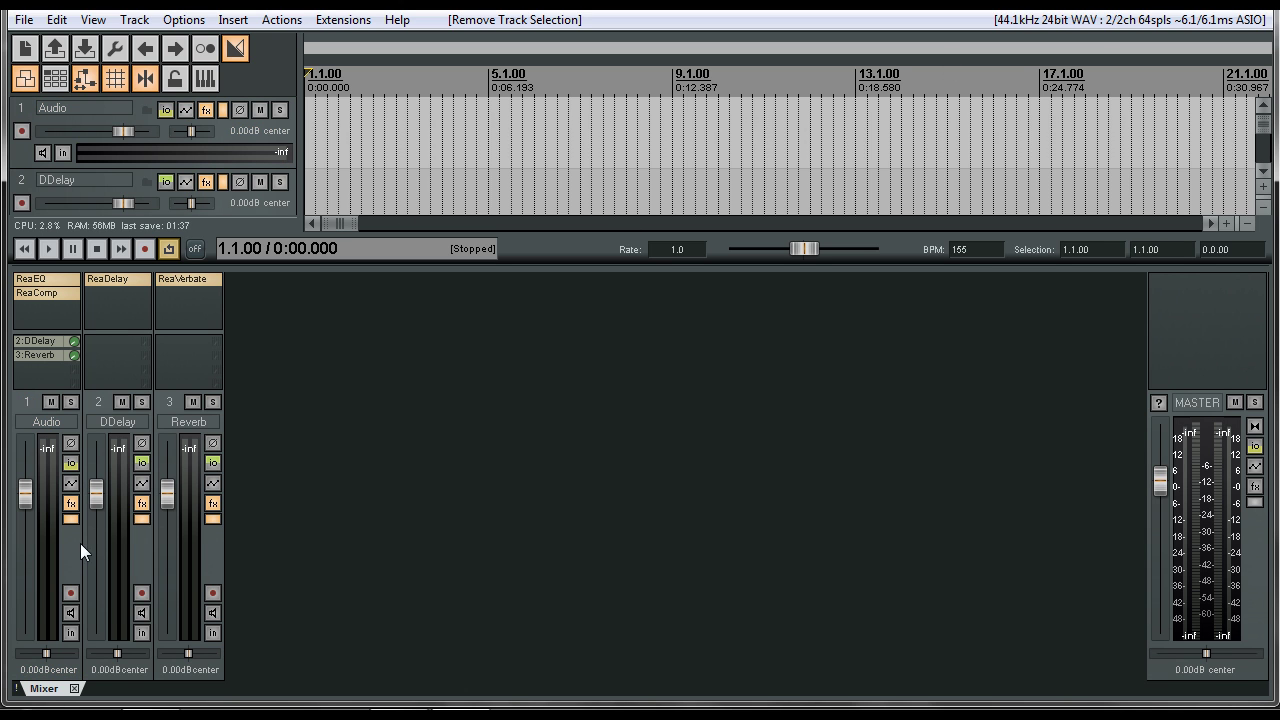
pyautogui.click(43, 680)
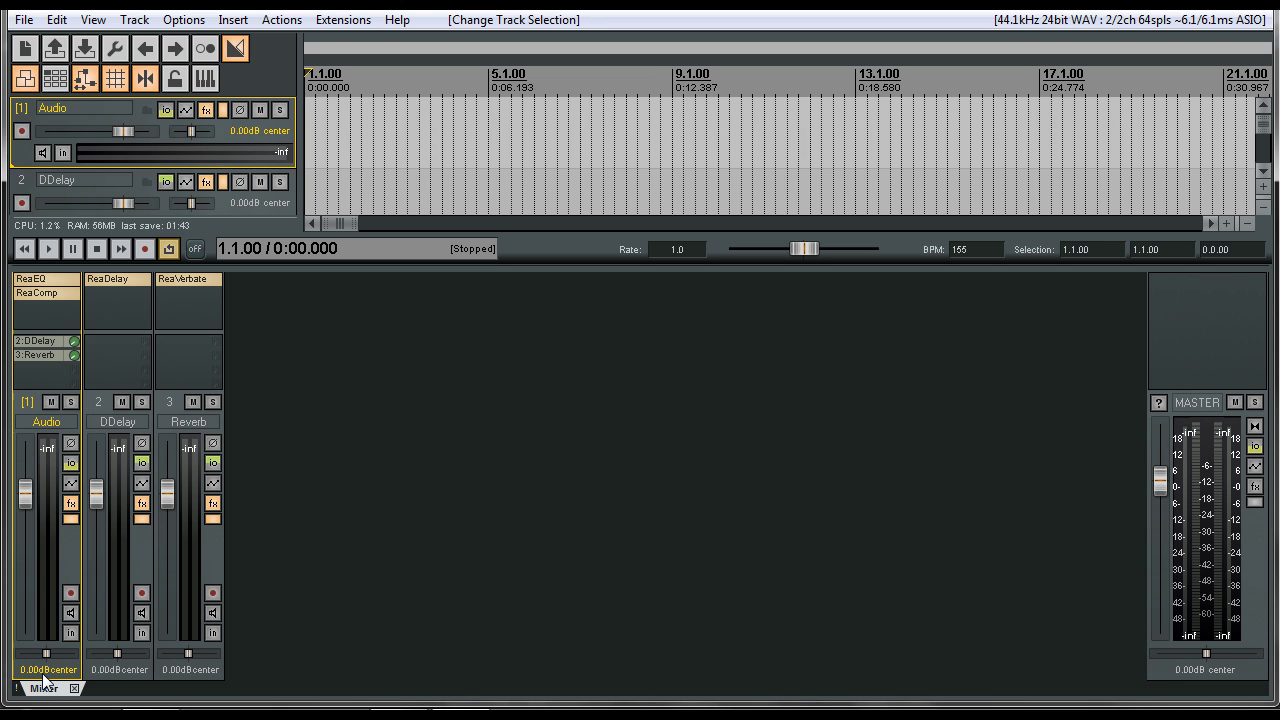
pyautogui.rightClick(55, 678)
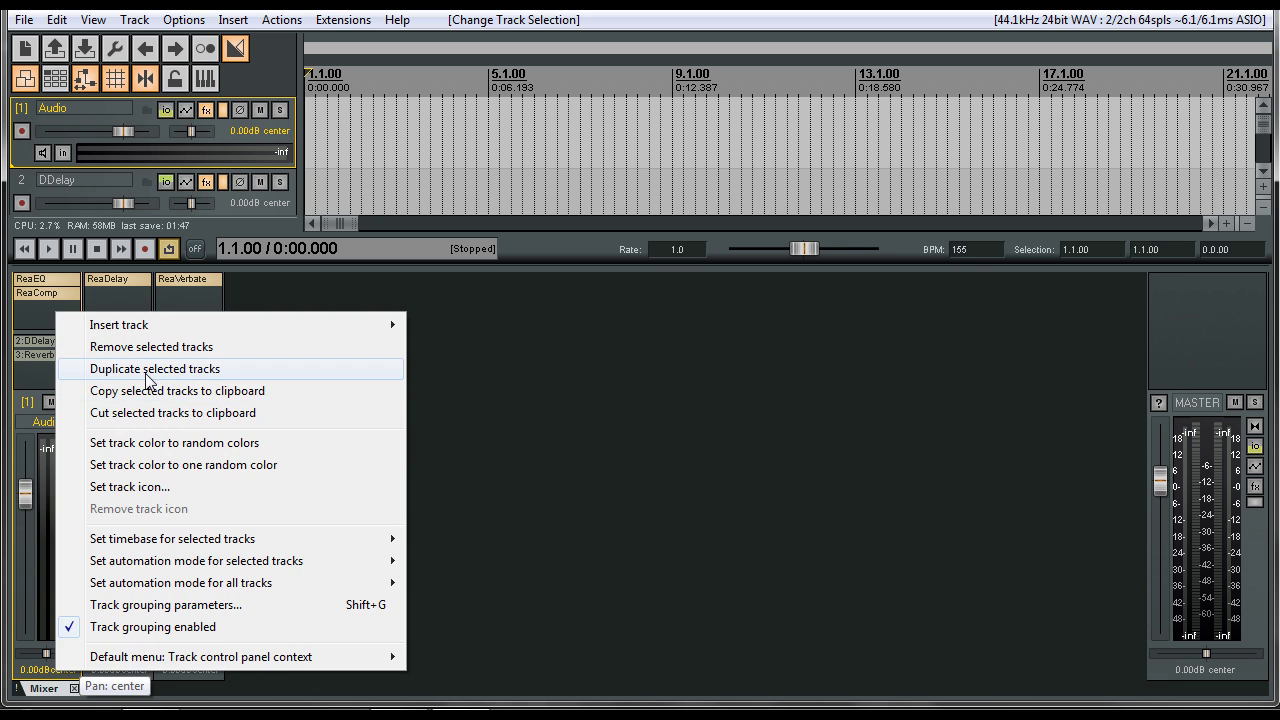
pyautogui.rightClick(960, 413)
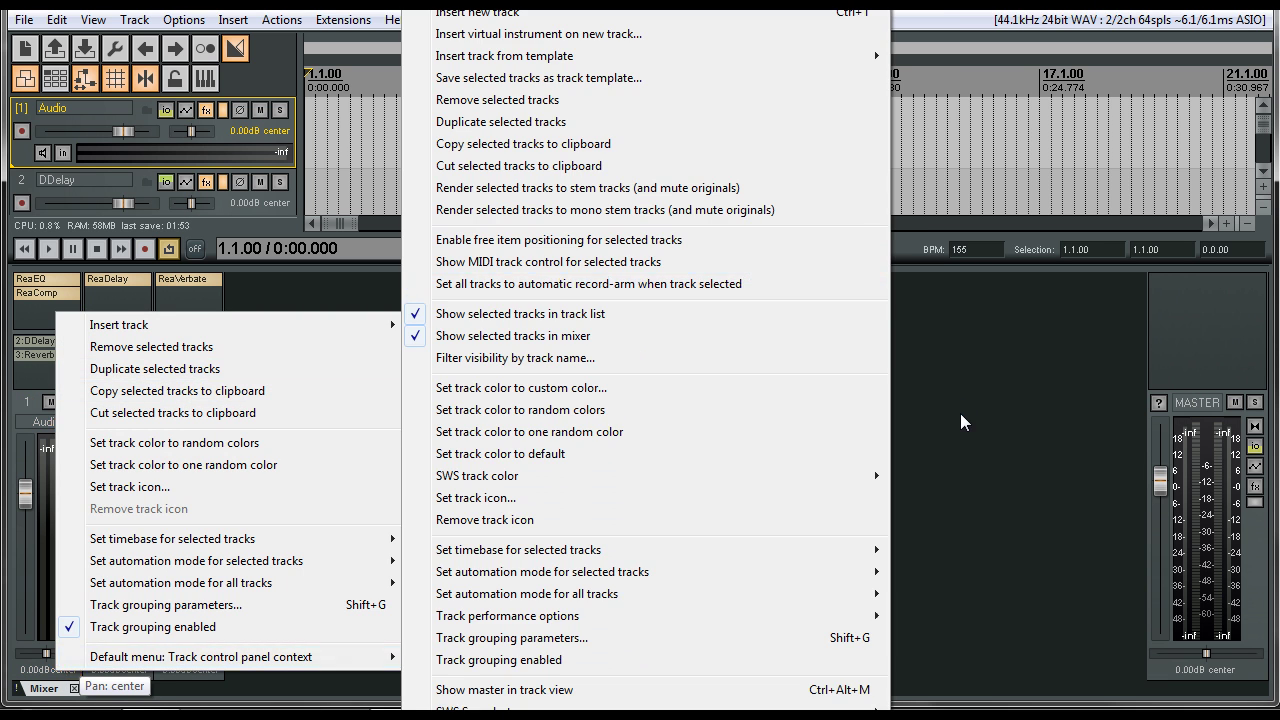
pyautogui.click(581, 469)
pyautogui.click(45, 679)
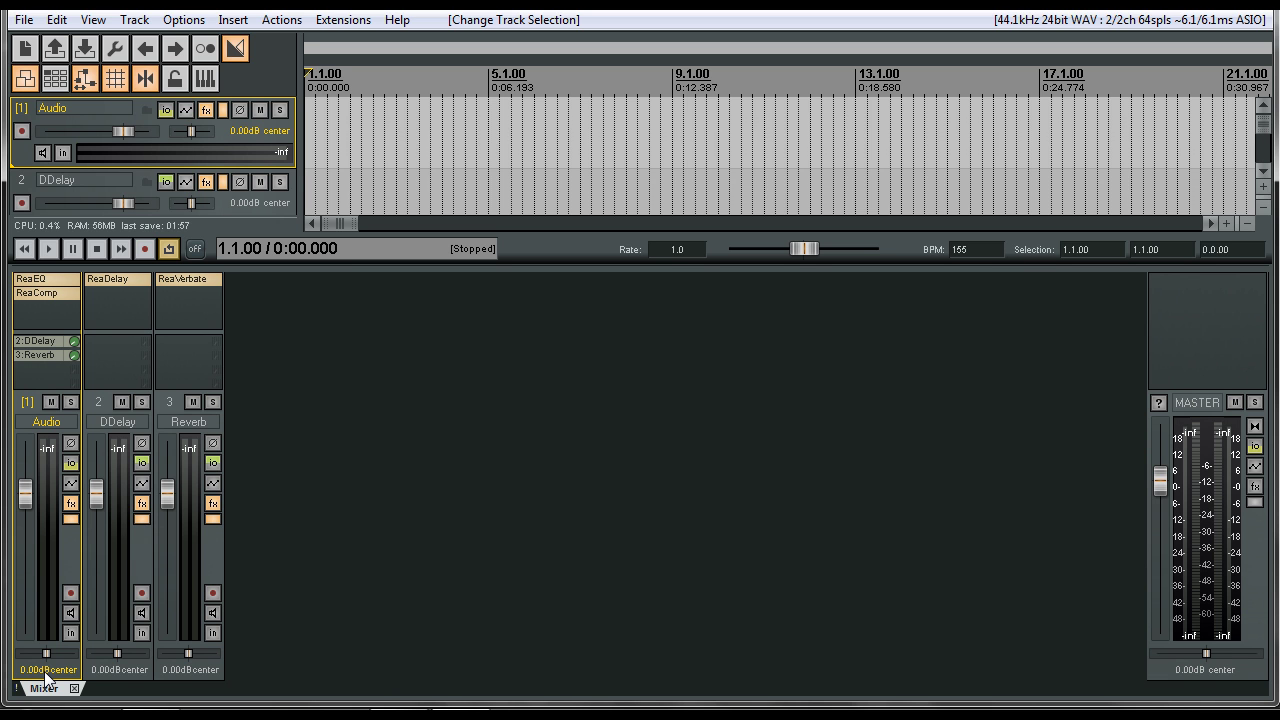
pyautogui.hotkey('ctrl', 'alt', 'd')
pyautogui.hotkey('ctrl', 'alt', 'd')
pyautogui.hotkey('ctrl', 'alt', 'd')
pyautogui.hotkey('ctrl', 'alt', 'd')
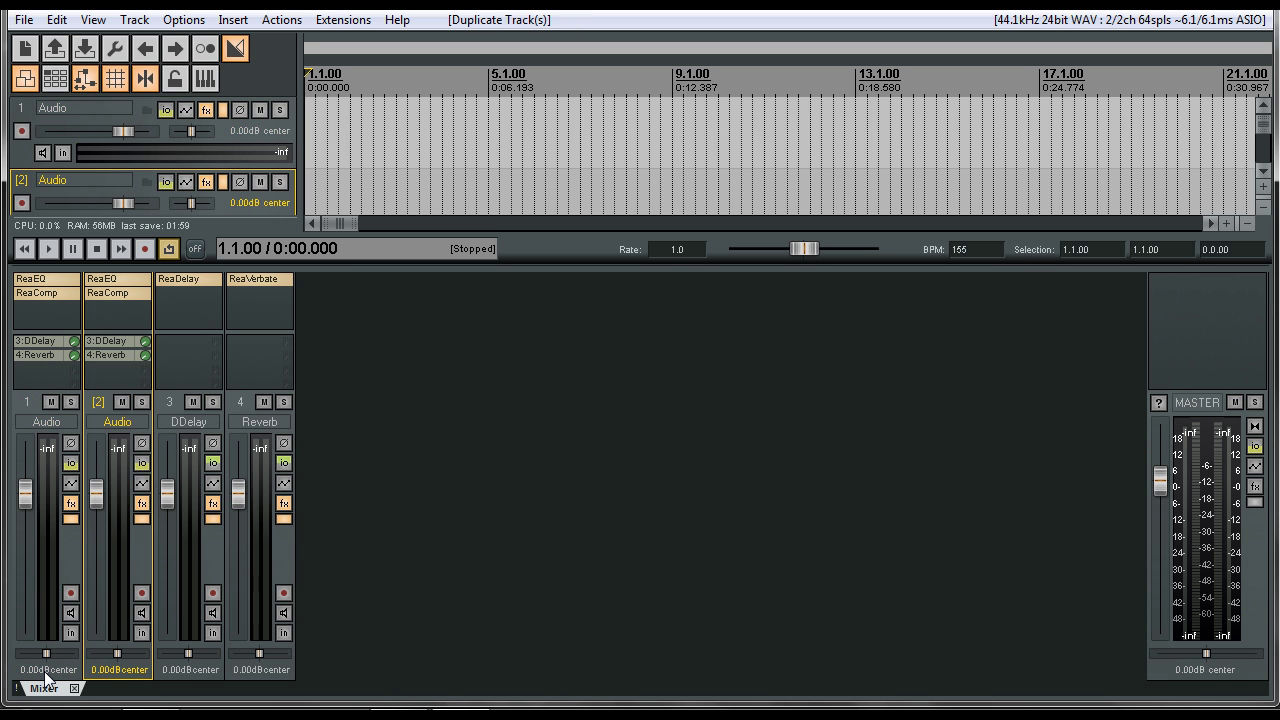
pyautogui.hotkey('ctrl', 'alt', 'd')
pyautogui.hotkey('ctrl', 'alt', 'd')
pyautogui.hotkey('ctrl', 'alt', 'd')
pyautogui.hotkey('ctrl', 'alt', 'd')
pyautogui.hotkey('ctrl', 'alt', 'd')
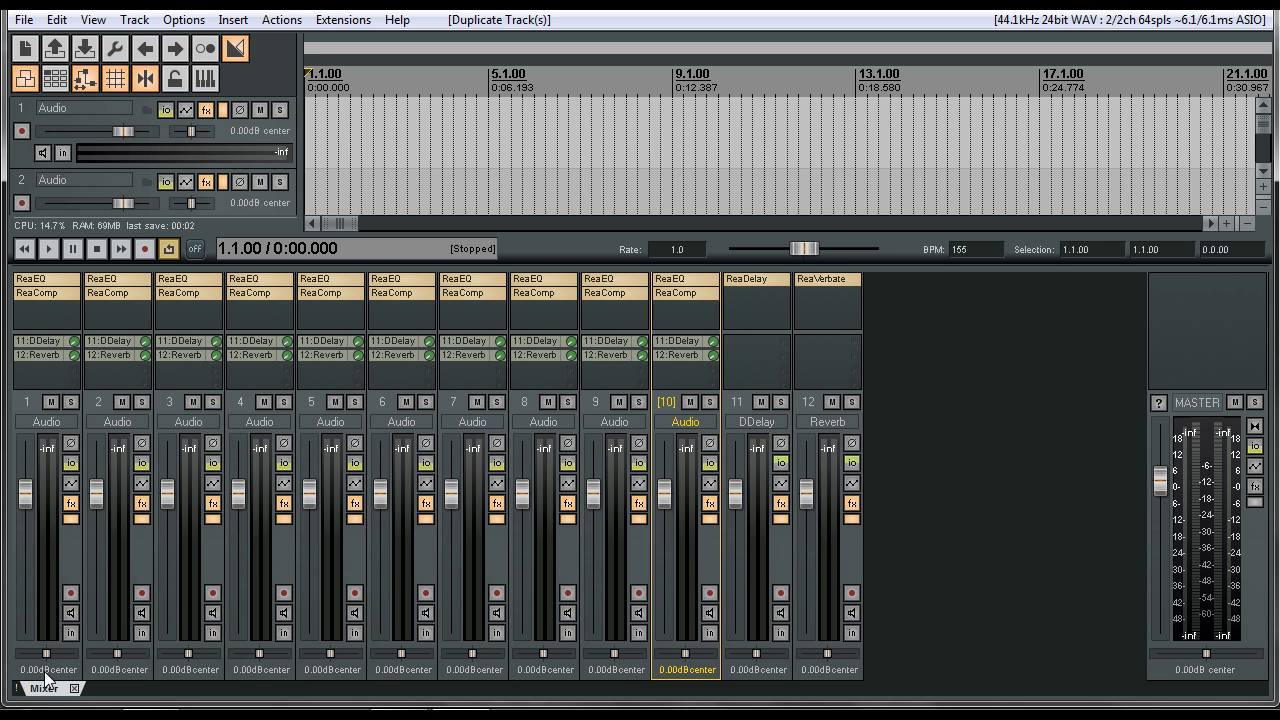
pyautogui.hotkey('ctrl', 'alt', 'd')
pyautogui.hotkey('ctrl', 'alt', 'd')
pyautogui.hotkey('ctrl', 'alt', 'd')
pyautogui.hotkey('ctrl', 'alt', 'd')
pyautogui.hotkey('ctrl', 'alt', 'd')
pyautogui.hotkey('ctrl', 'alt', 'd')
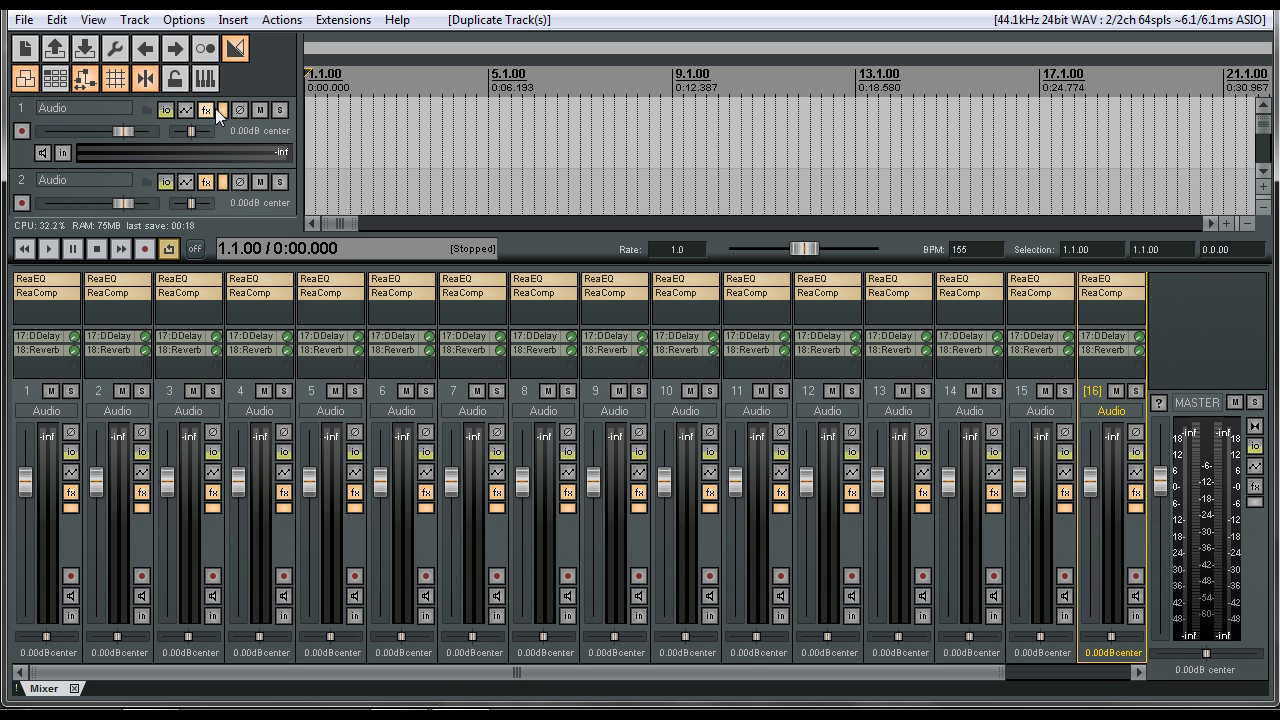
pyautogui.click(93, 20)
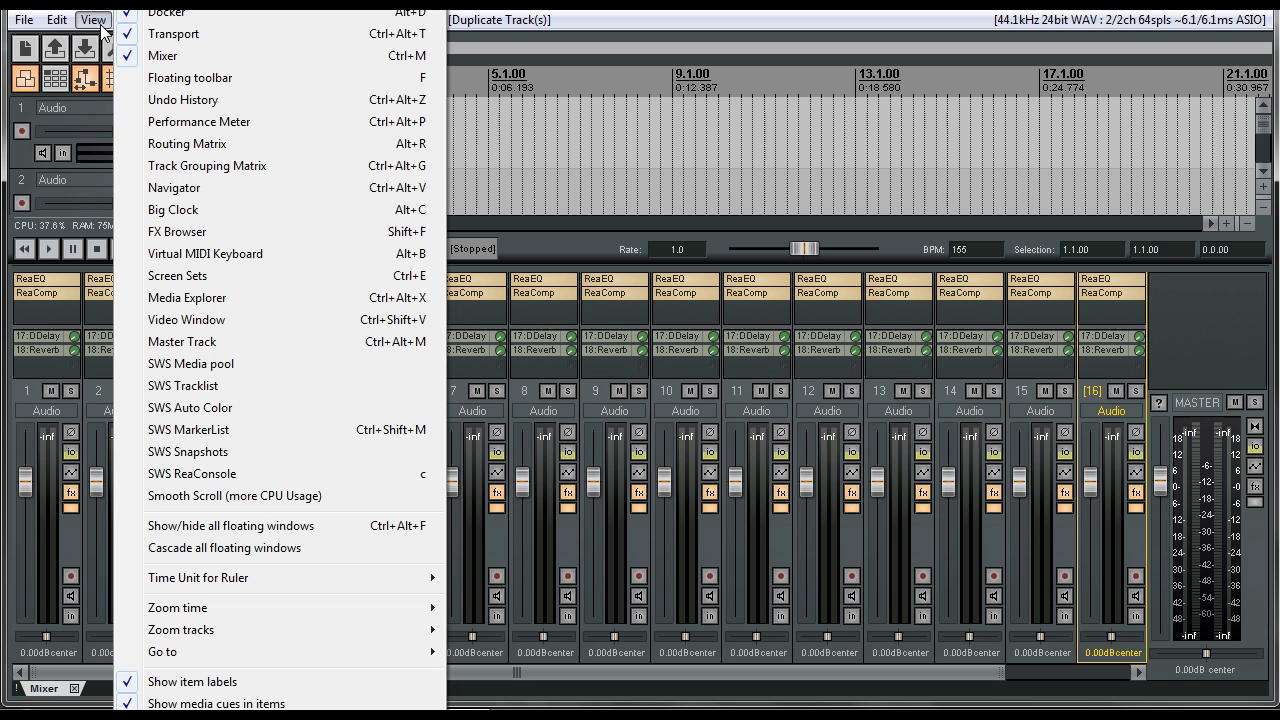
pyautogui.click(206, 126)
pyautogui.moveTo(1010, 483)
pyautogui.mouseDown()
pyautogui.moveTo(1010, 566)
pyautogui.moveTo(1012, 475)
pyautogui.mouseUp()
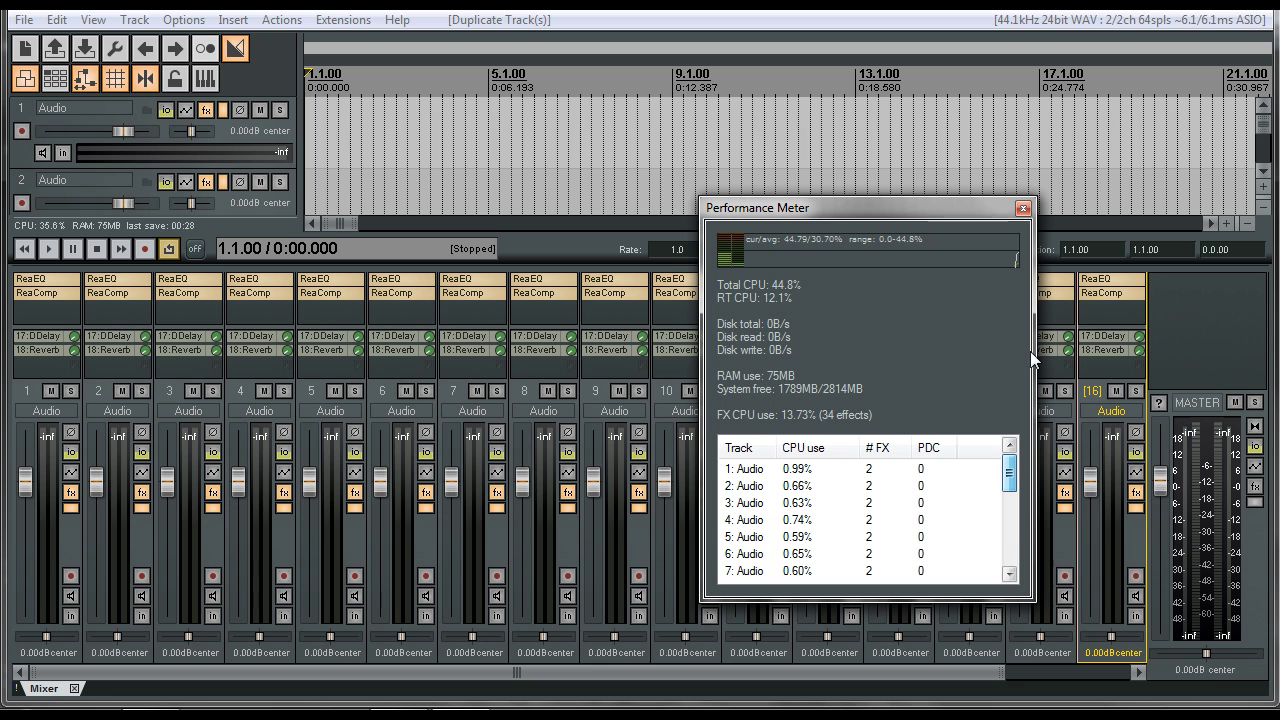
pyautogui.click(1022, 208)
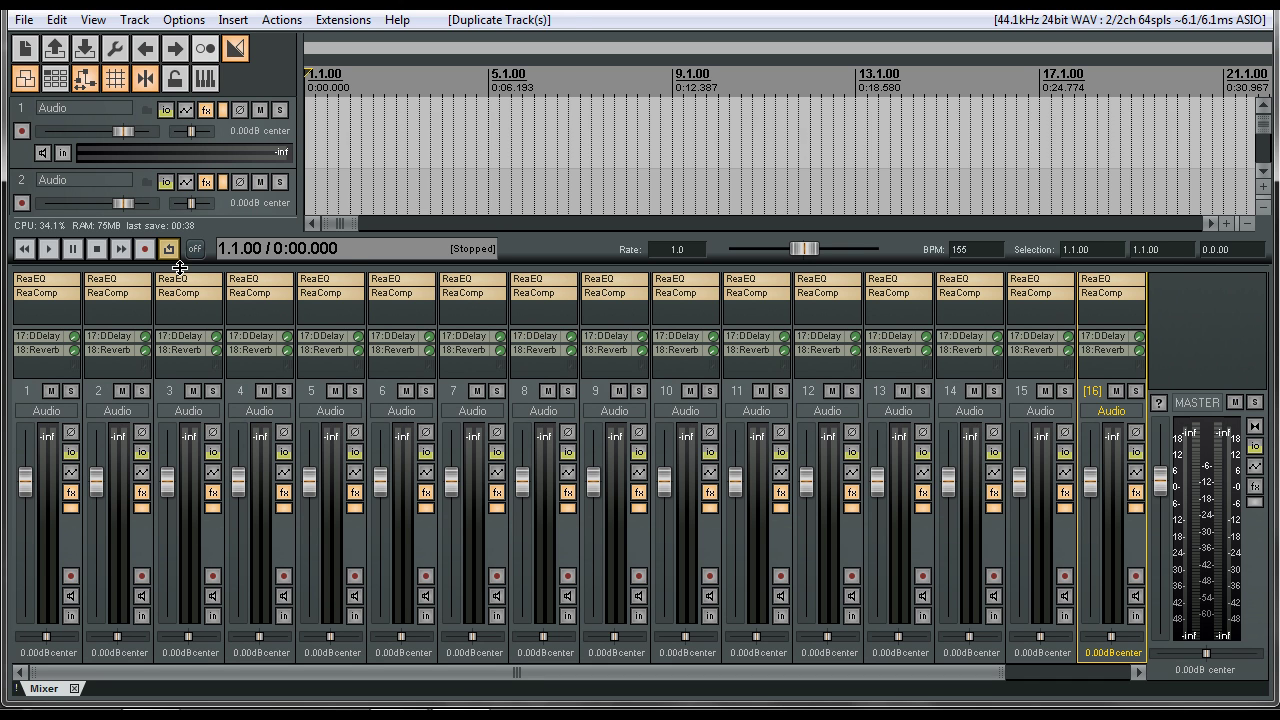
# Begin renaming the first track, select Kick, and move the selection down to Snare
pyautogui.doubleClick(65, 414)
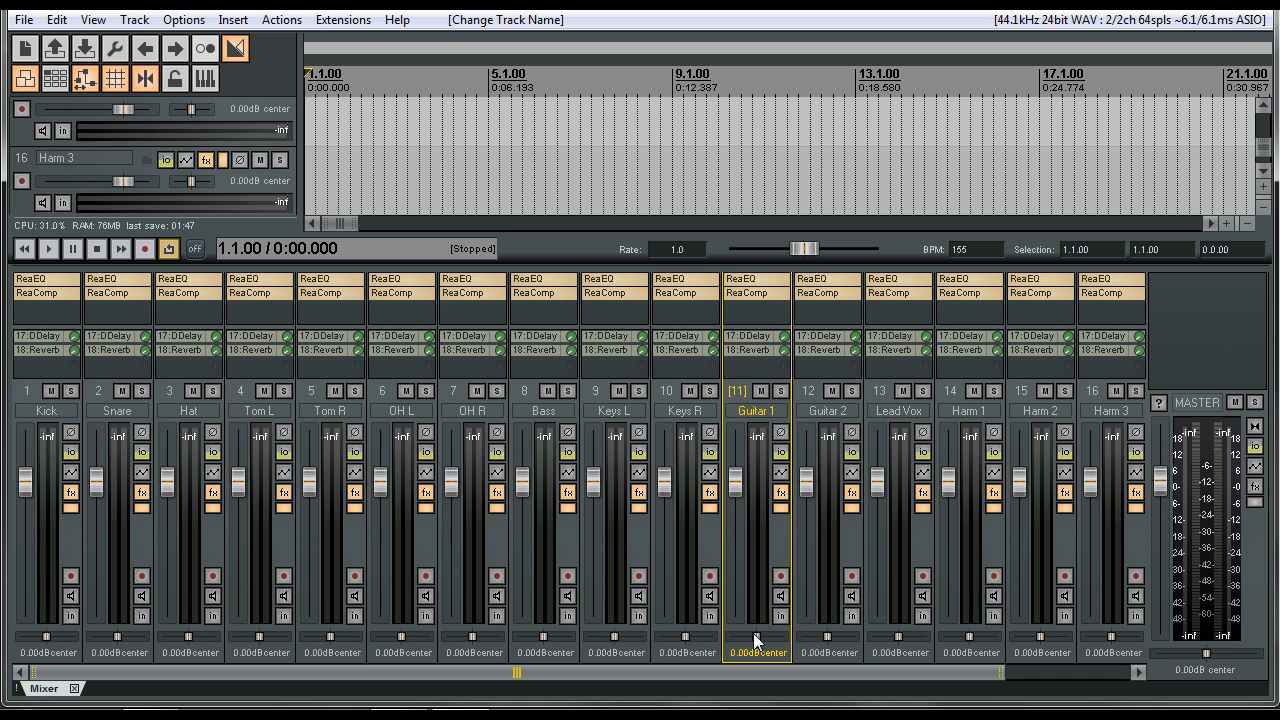
pyautogui.click(46, 410)
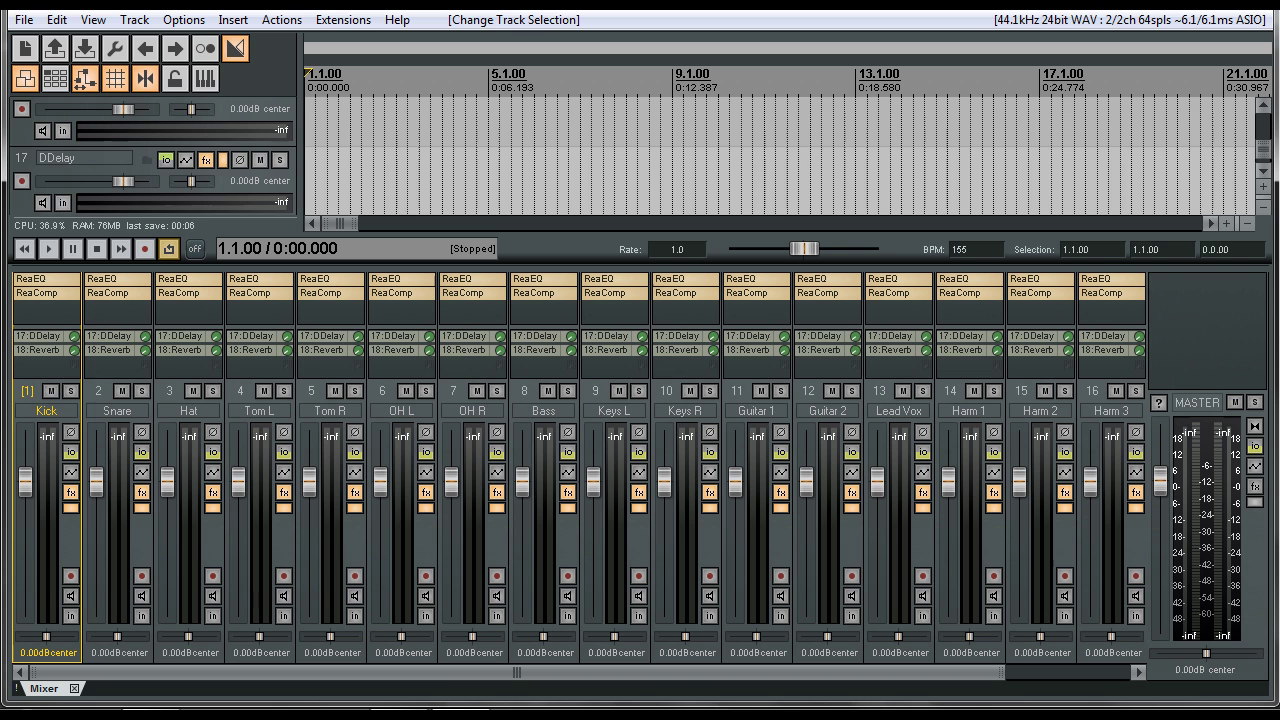
pyautogui.press('Down')
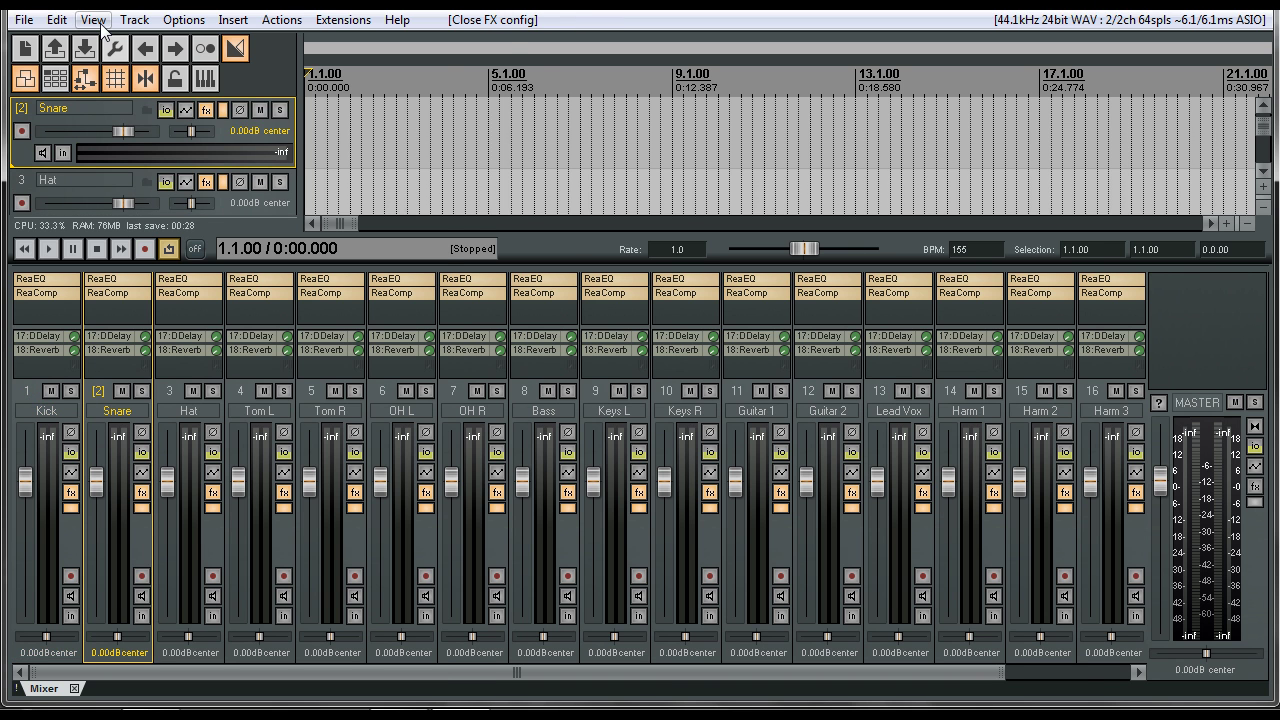
# Hide the mixer, then try a time selection around bars 14–15 and clear it
pyautogui.click(101, 28)
pyautogui.click(130, 51)
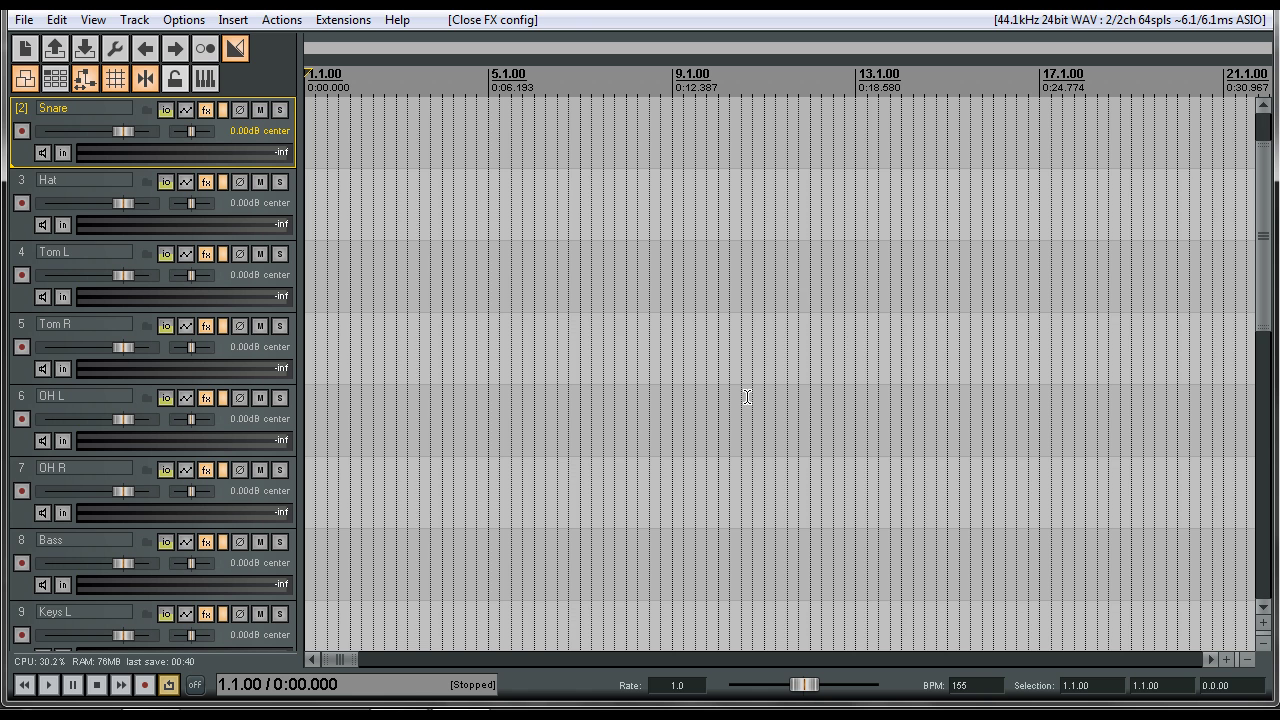
pyautogui.moveTo(971, 532); pyautogui.dragTo(919, 592)
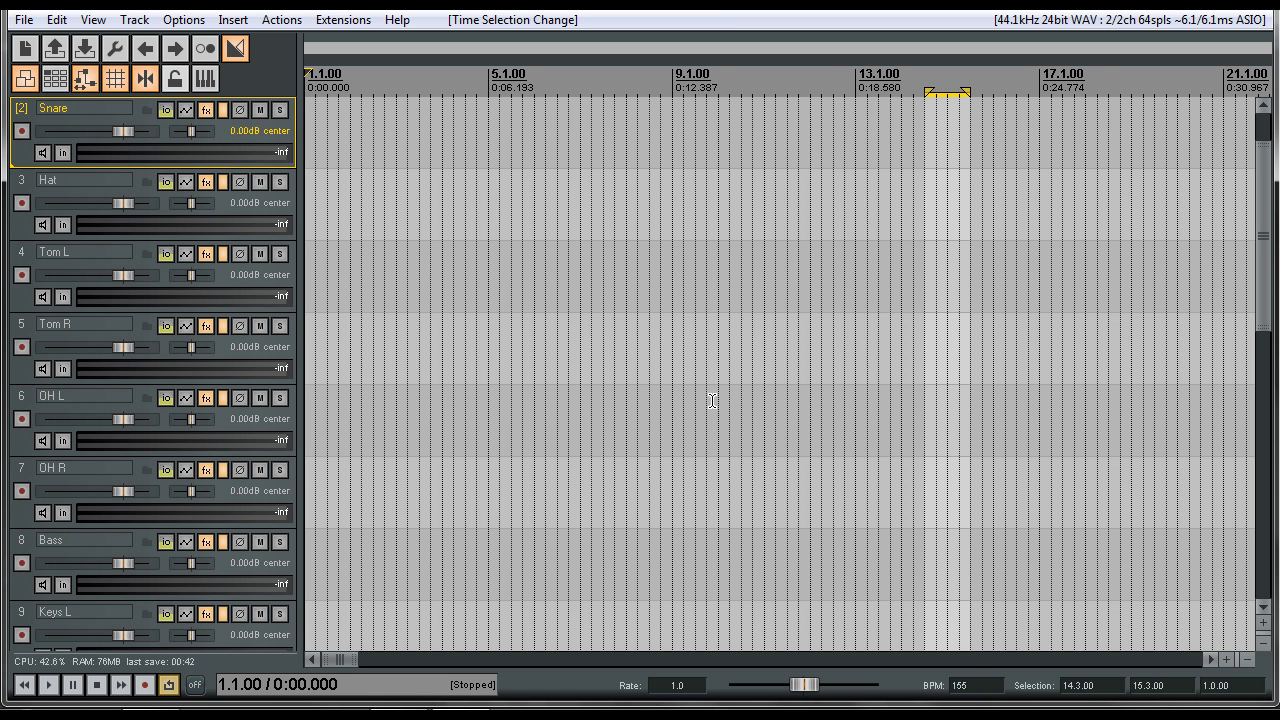
pyautogui.scroll(-8, 712, 401)
pyautogui.click(900, 212)
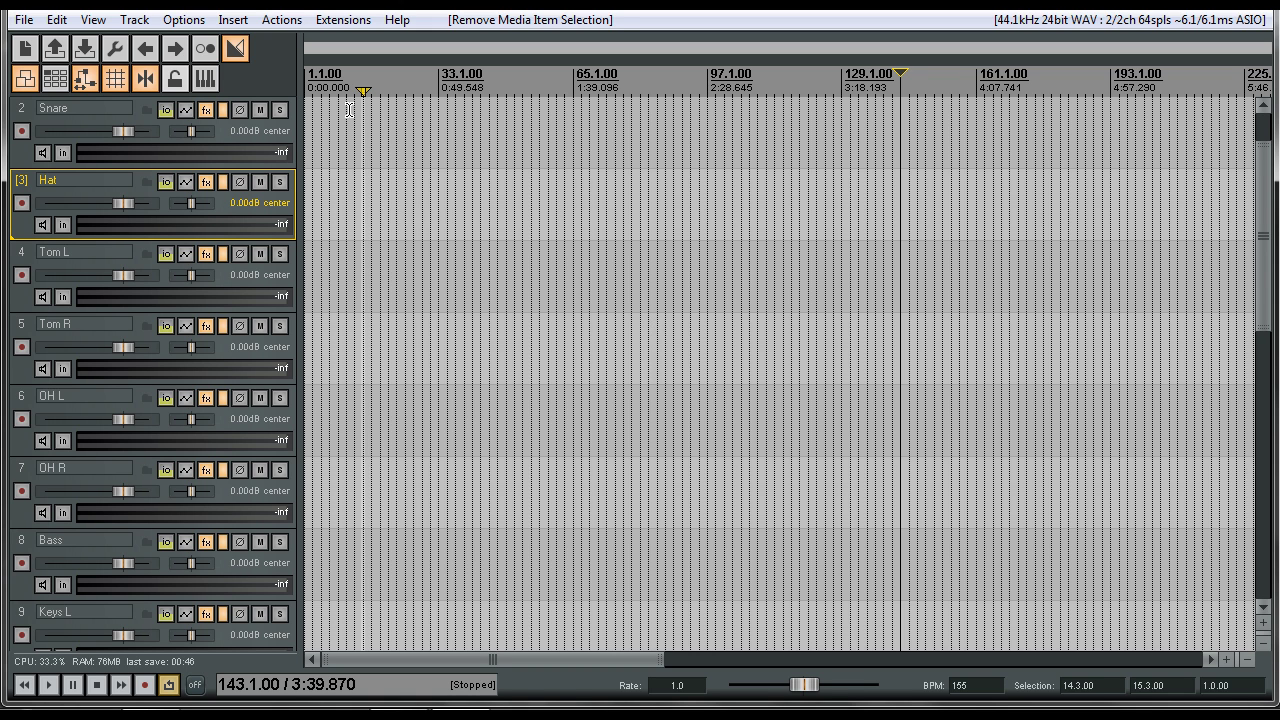
pyautogui.press('Escape')
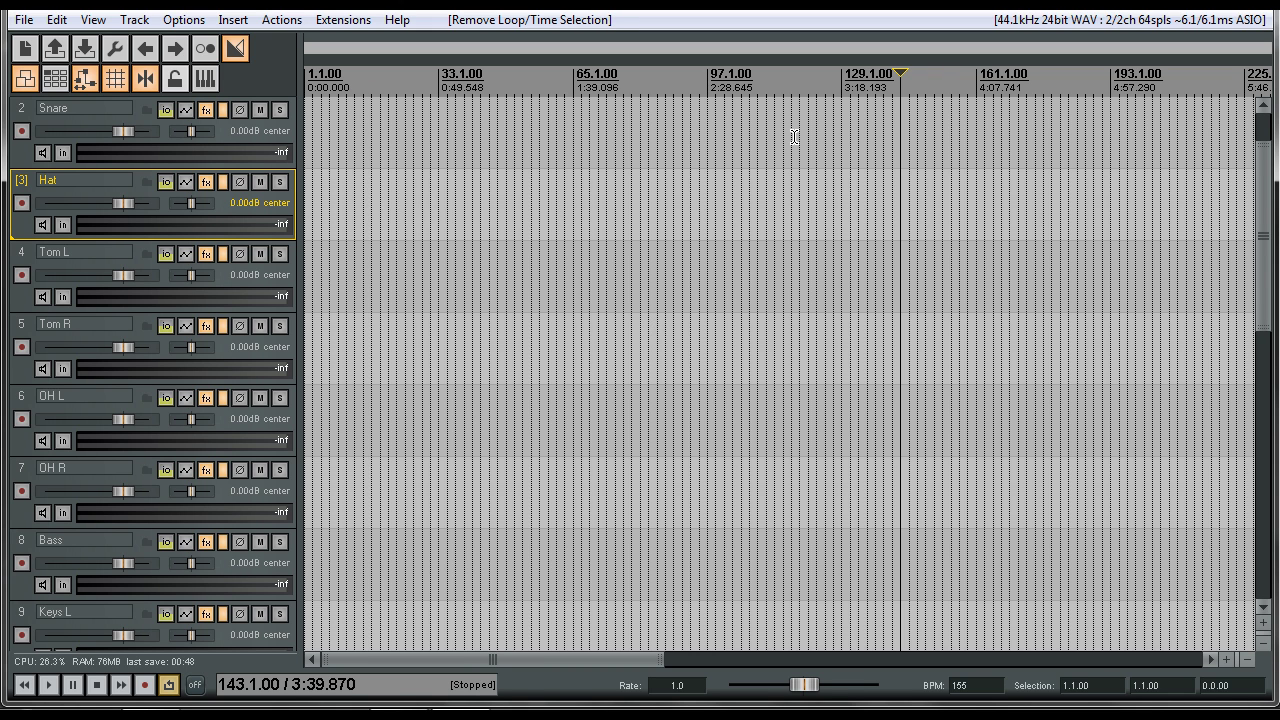
# Play from the edit cursor, stop, and return to the project start at 1.1.00
pyautogui.scroll(15, 760, 320)
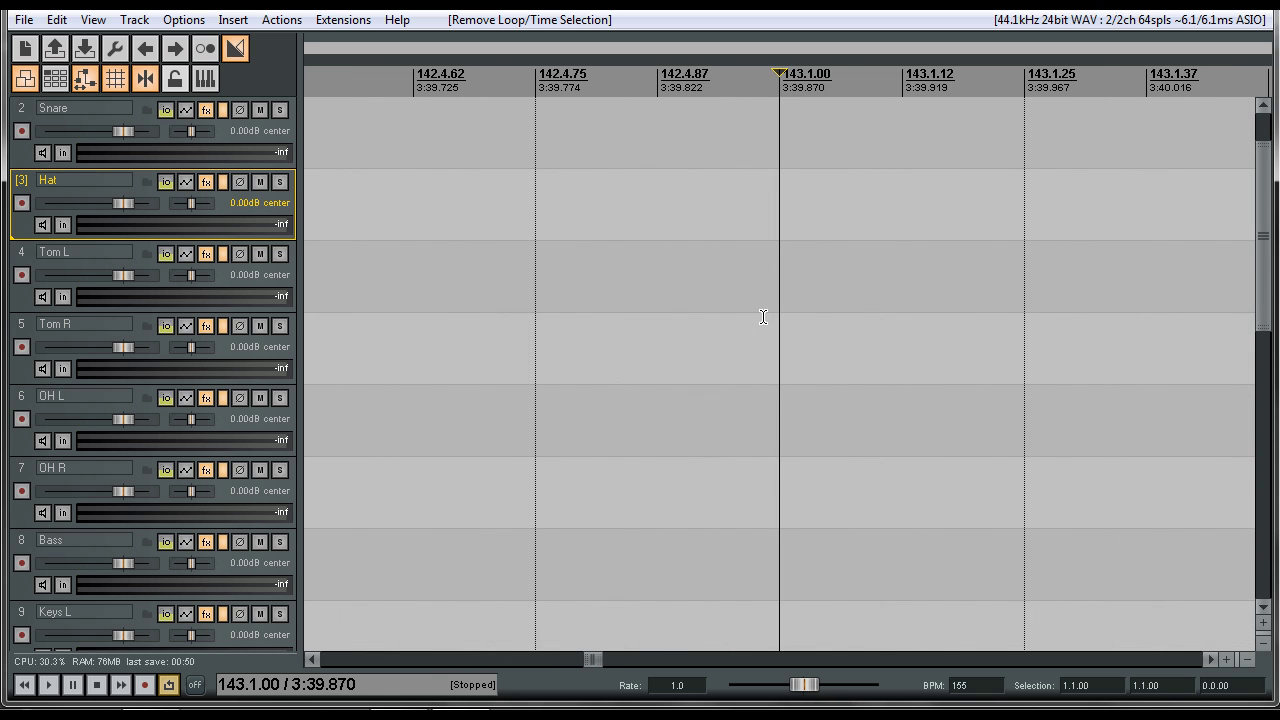
pyautogui.press('space')
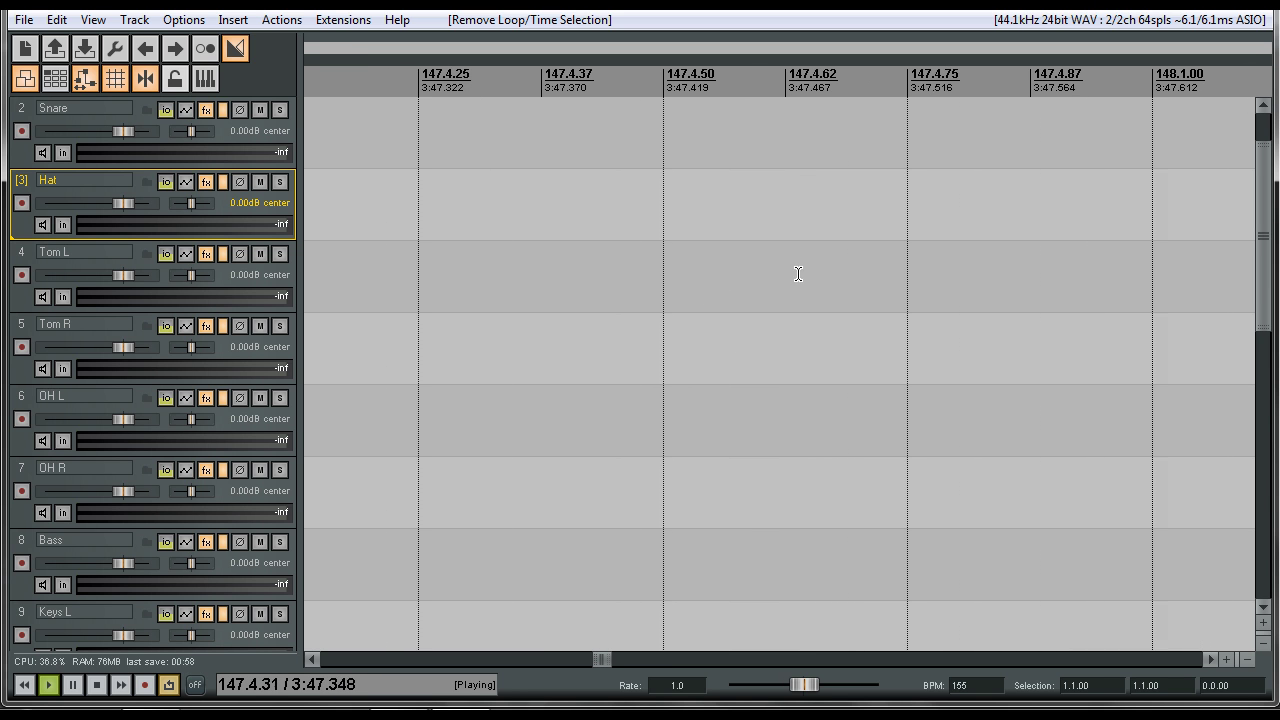
pyautogui.scroll(-10, 790, 268)
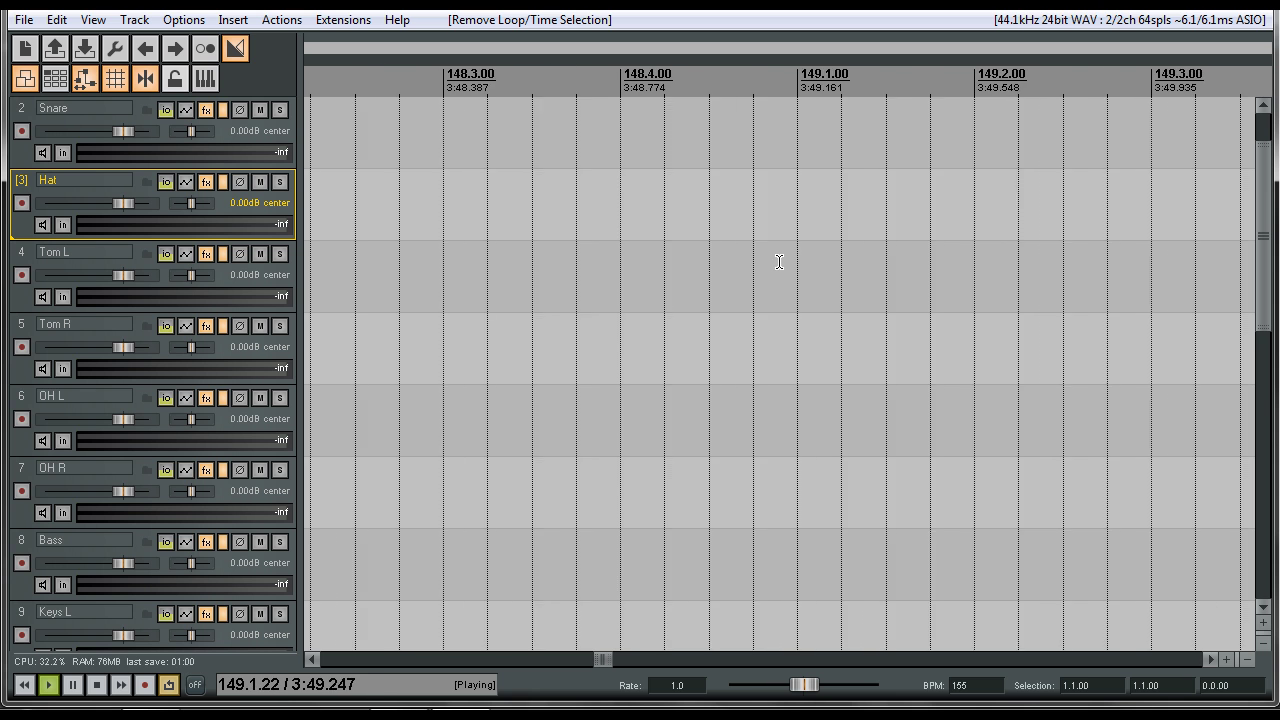
pyautogui.press('space')
pyautogui.scroll(-6, 780, 255)
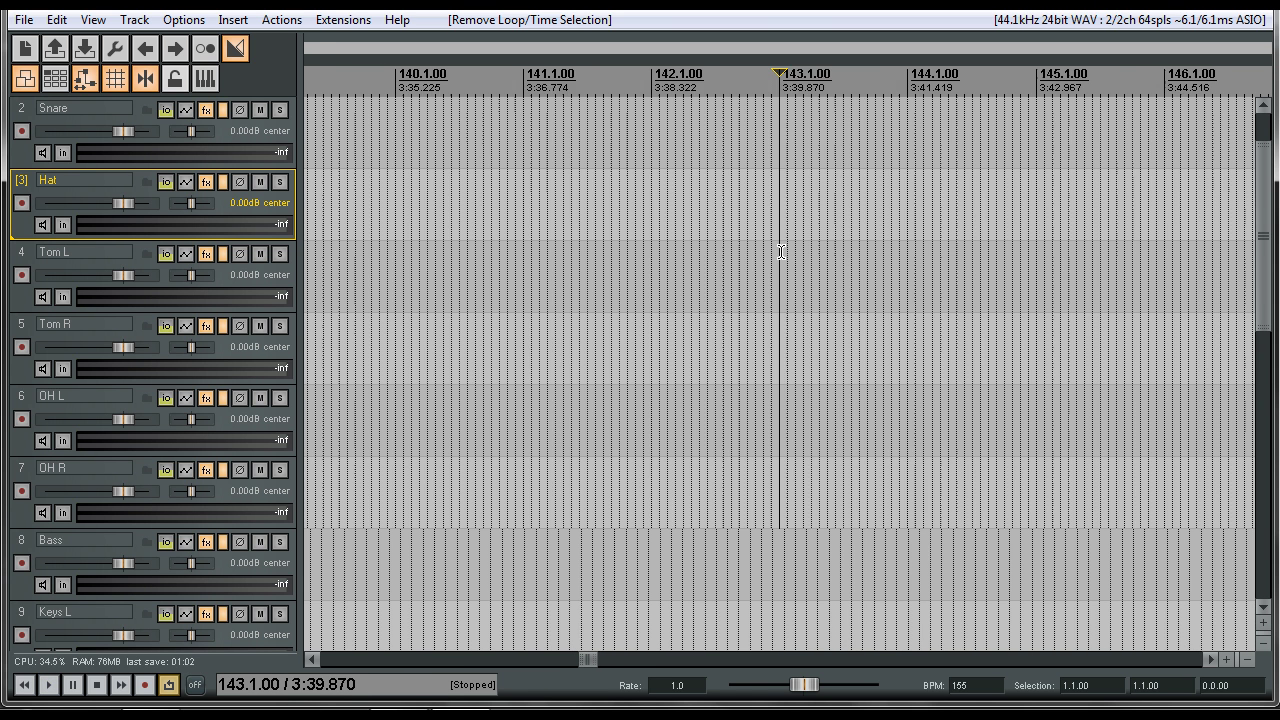
pyautogui.moveTo(584, 660); pyautogui.dragTo(340, 660)
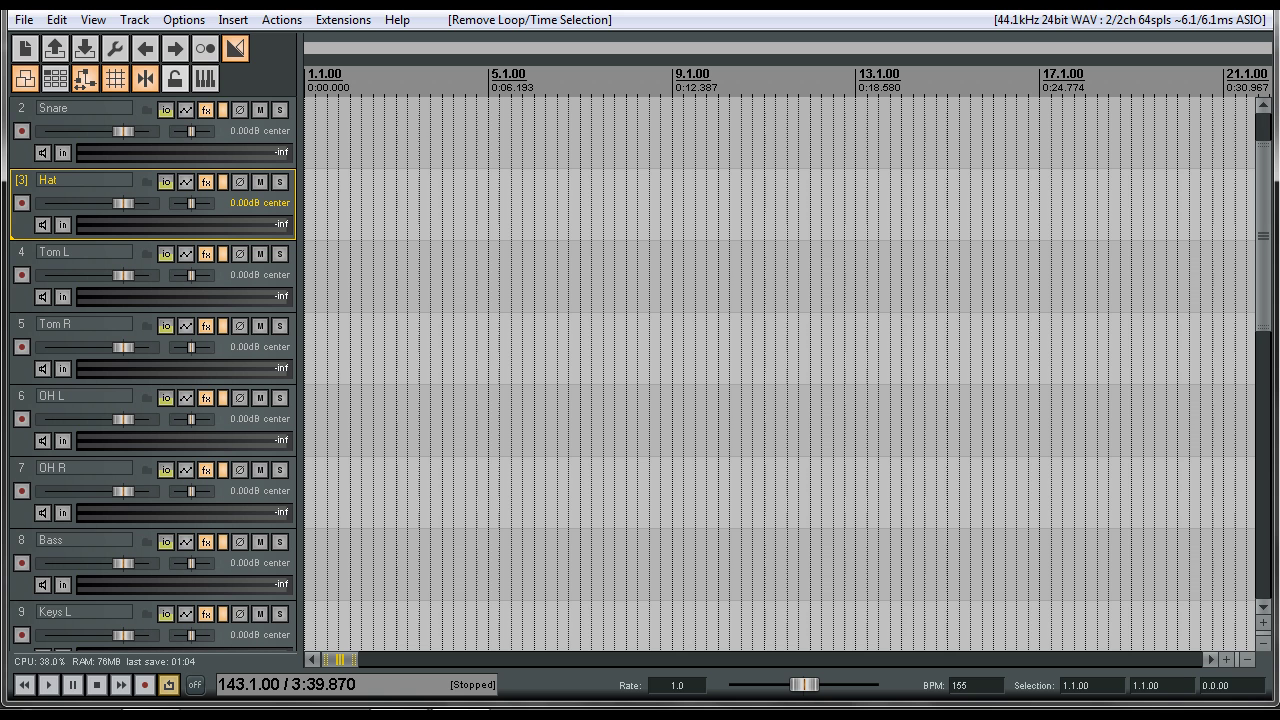
pyautogui.click(24, 685)
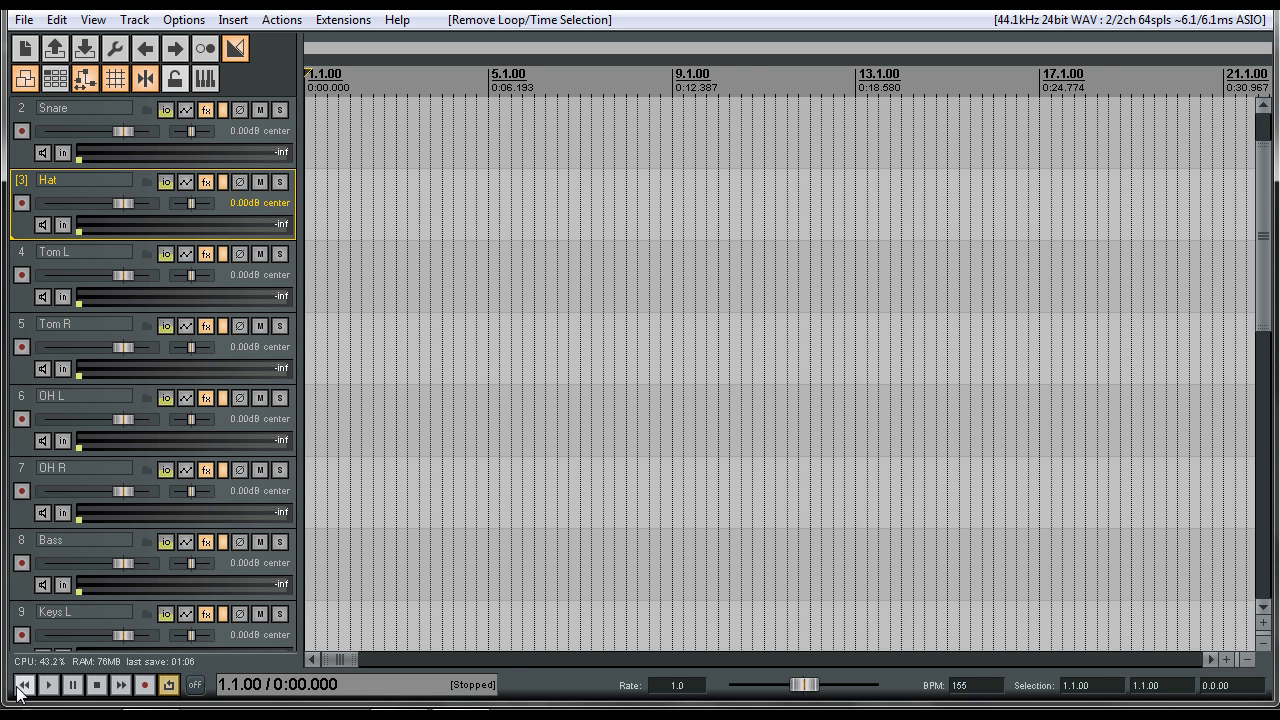
pyautogui.scroll(-5, 673, 239)
pyautogui.scroll(-8, 673, 239)
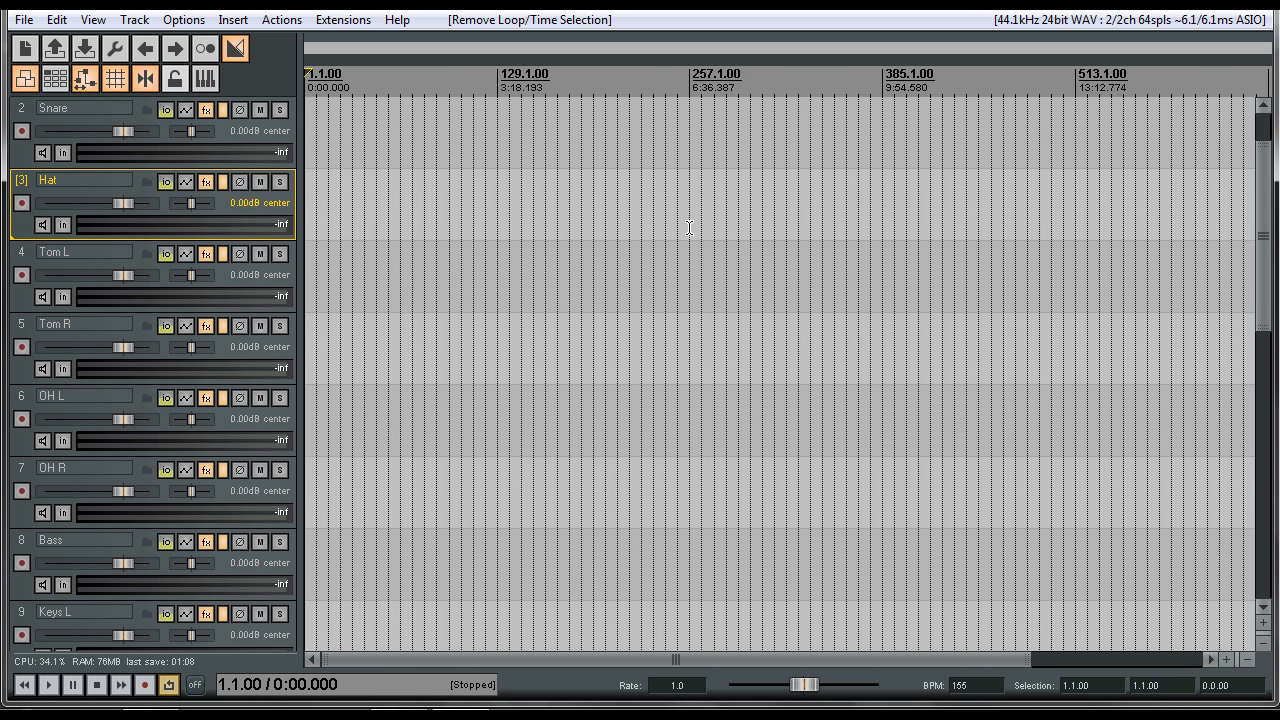
pyautogui.scroll(4, 709, 213)
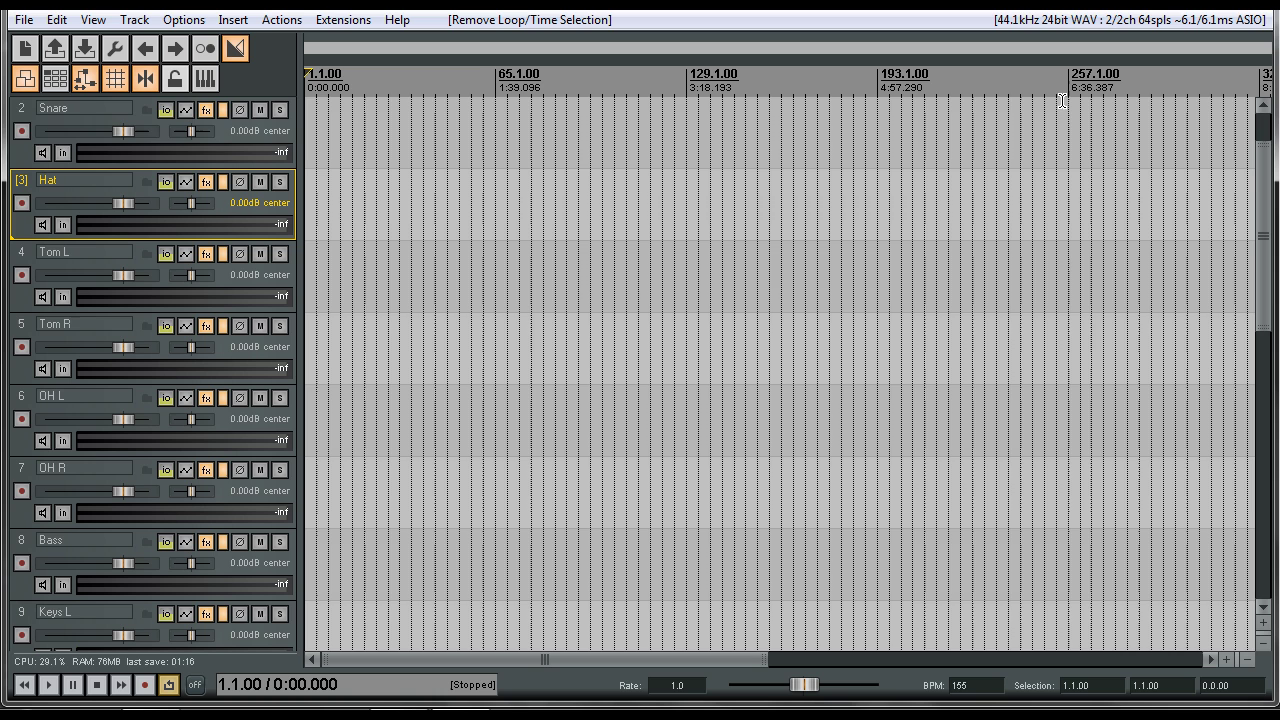
# Select tracks Kick through Harm 3, record-arm them, and save the project with Ctrl+S
pyautogui.scroll(1, 340, 136)
pyautogui.click(316, 136)
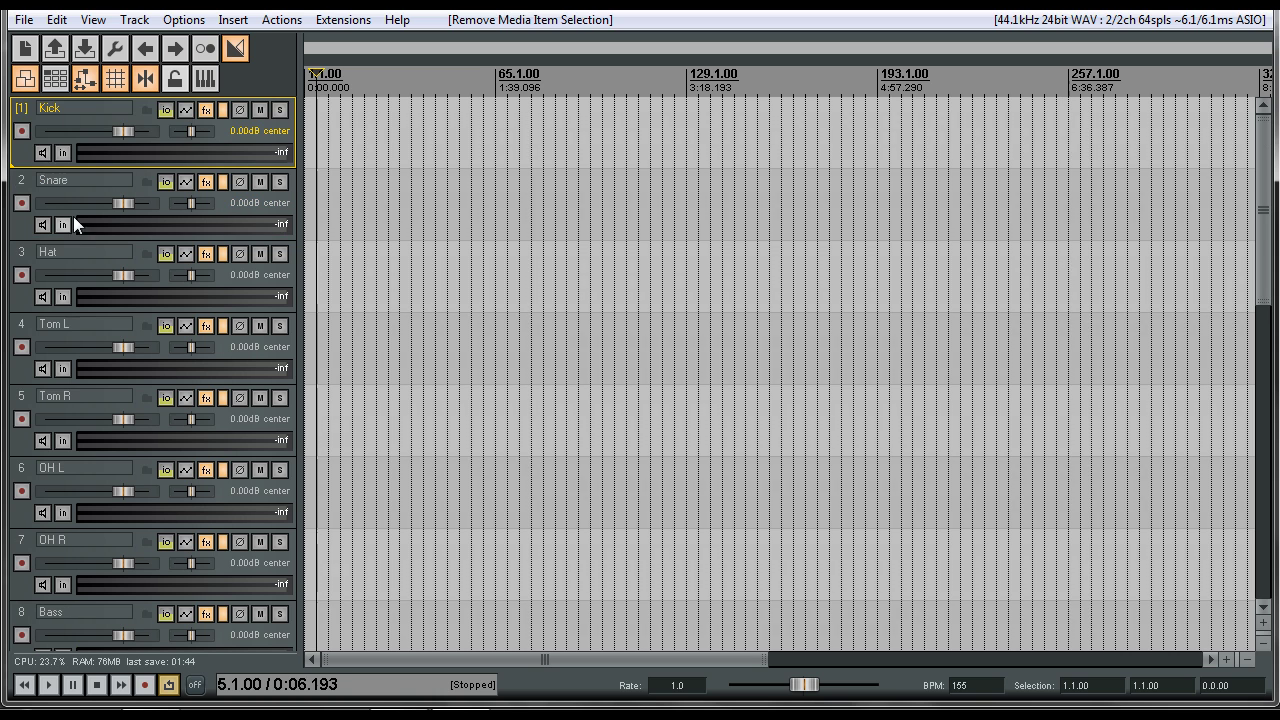
pyautogui.click(22, 157)
pyautogui.scroll(-9, 117, 328)
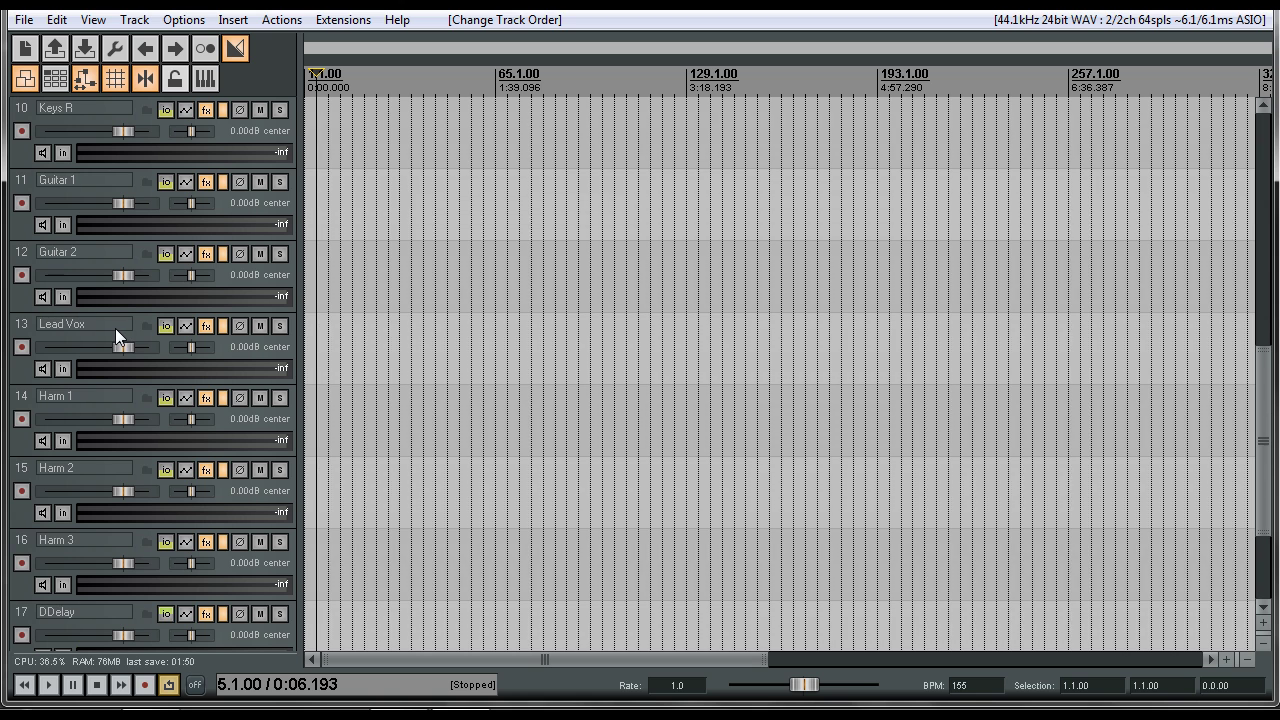
pyautogui.keyDown('shift'); pyautogui.click(30, 581); pyautogui.keyUp('shift')
pyautogui.scroll(9, 134, 393)
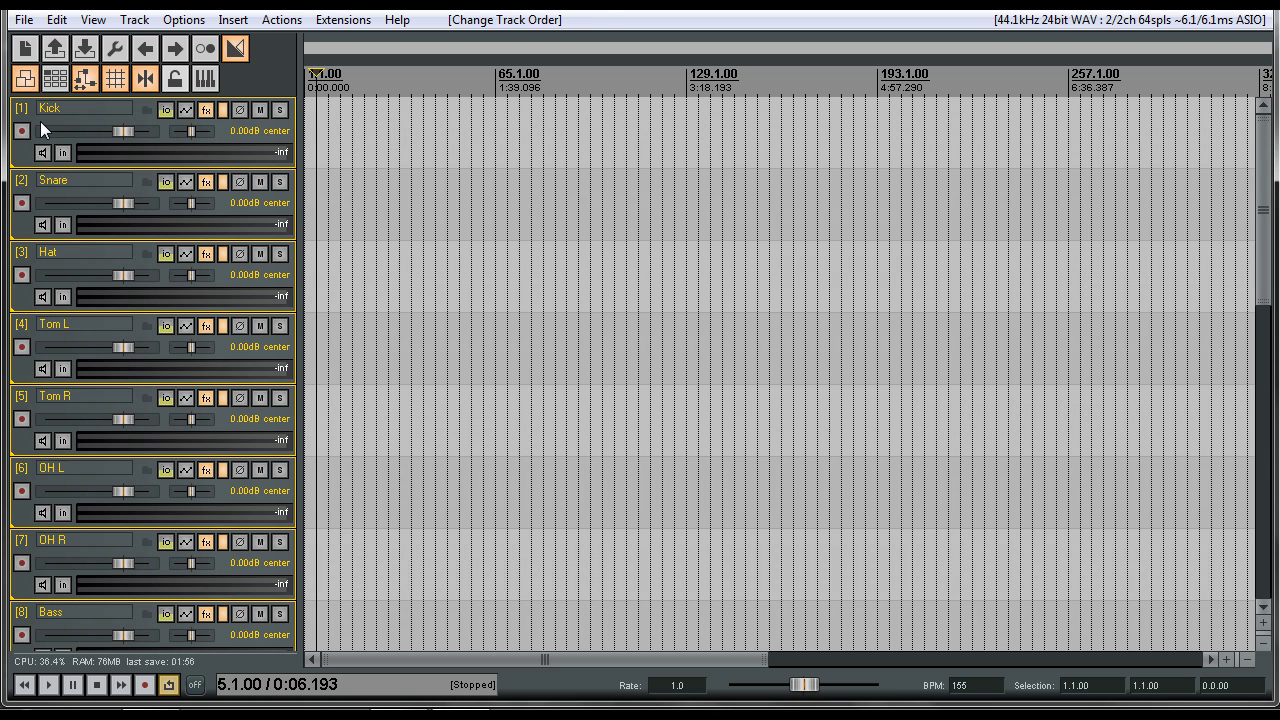
pyautogui.click(21, 130)
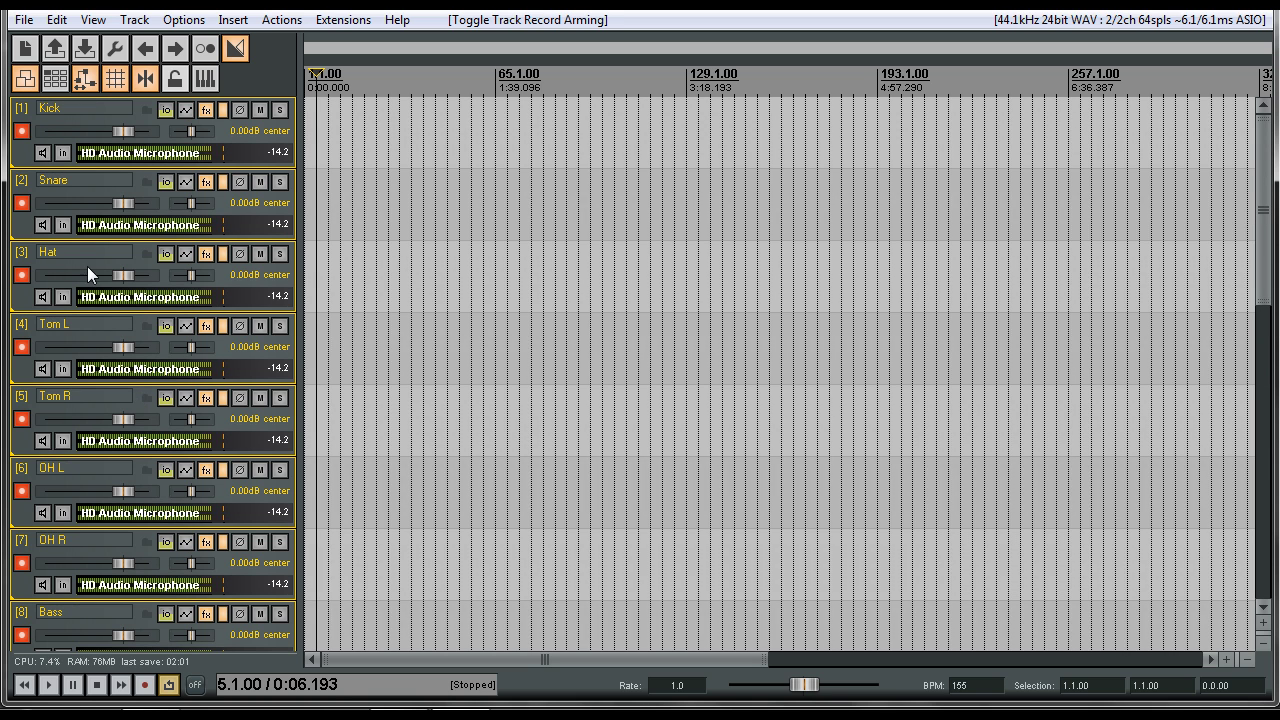
pyautogui.hotkey('ctrl', 's')
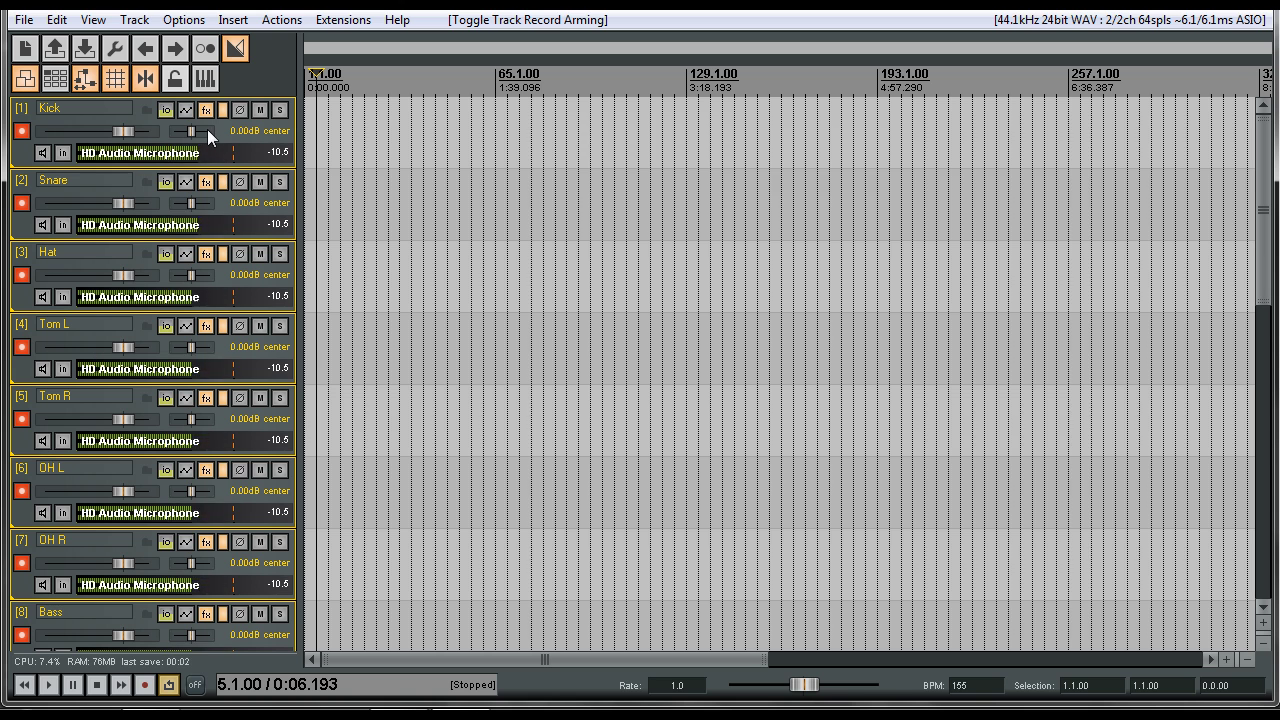
pyautogui.click(204, 155)
pyautogui.moveTo(156, 180)
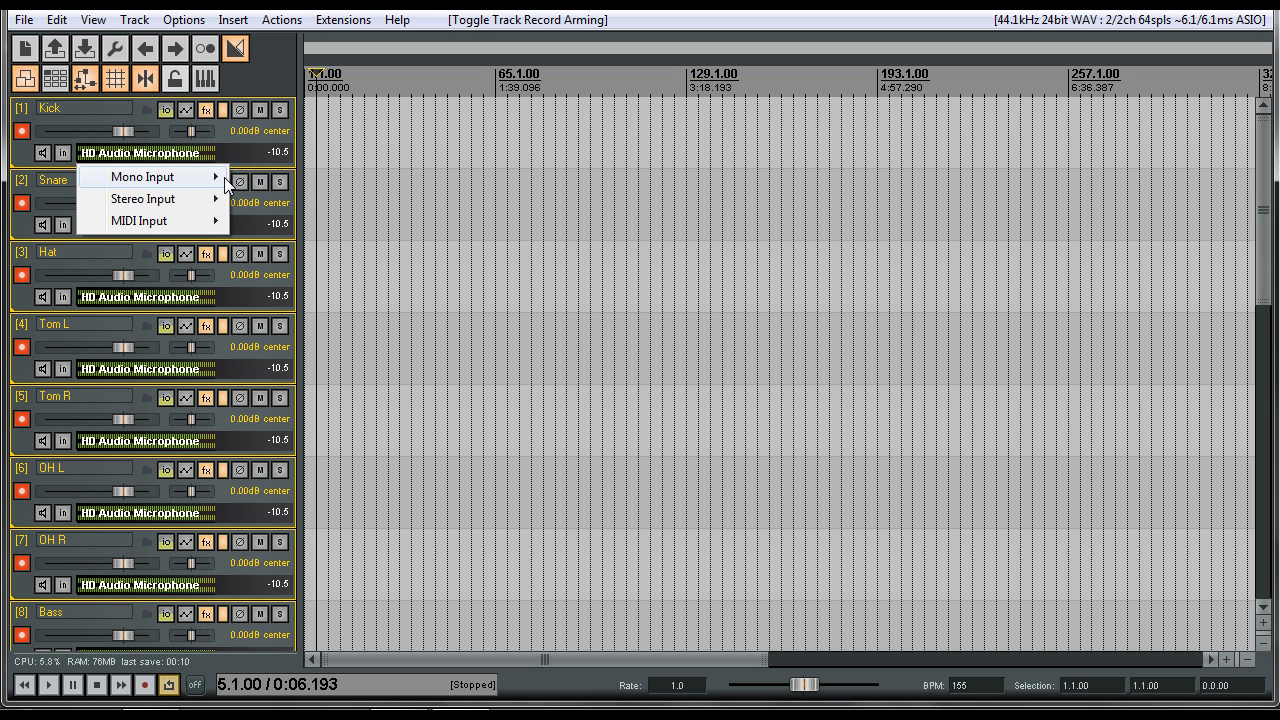
pyautogui.moveTo(222, 178)
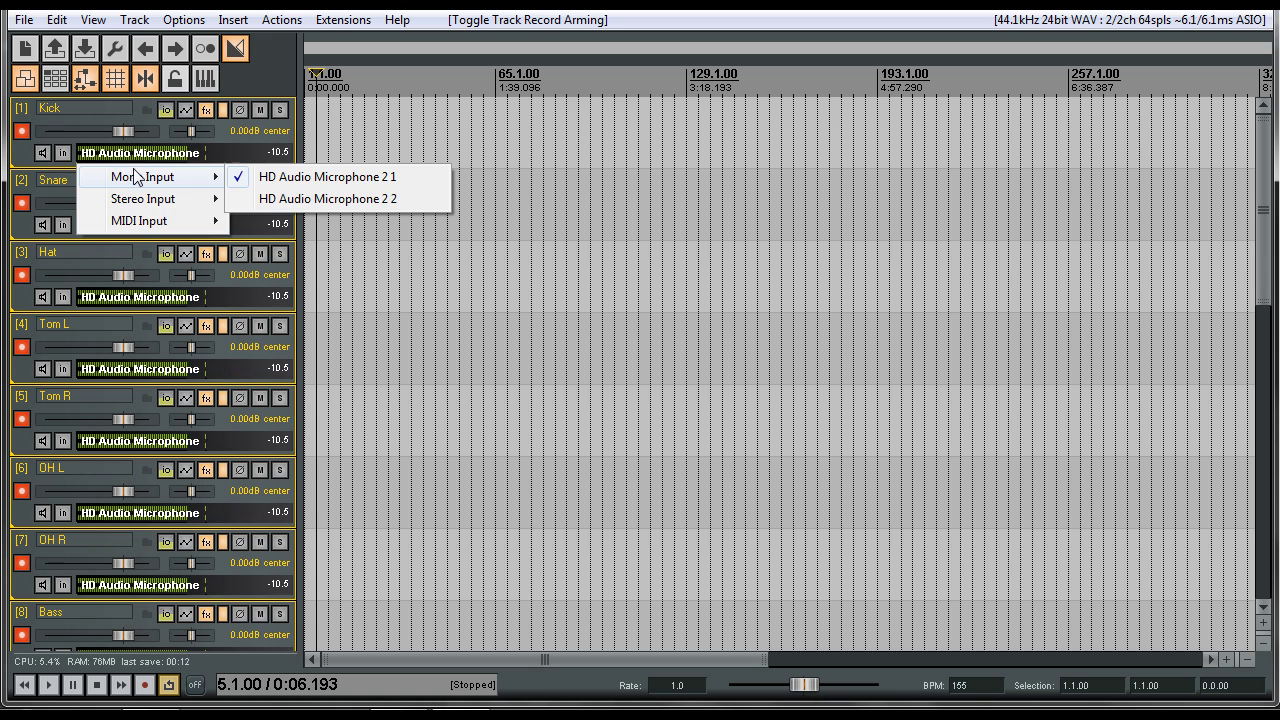
pyautogui.click(20, 262)
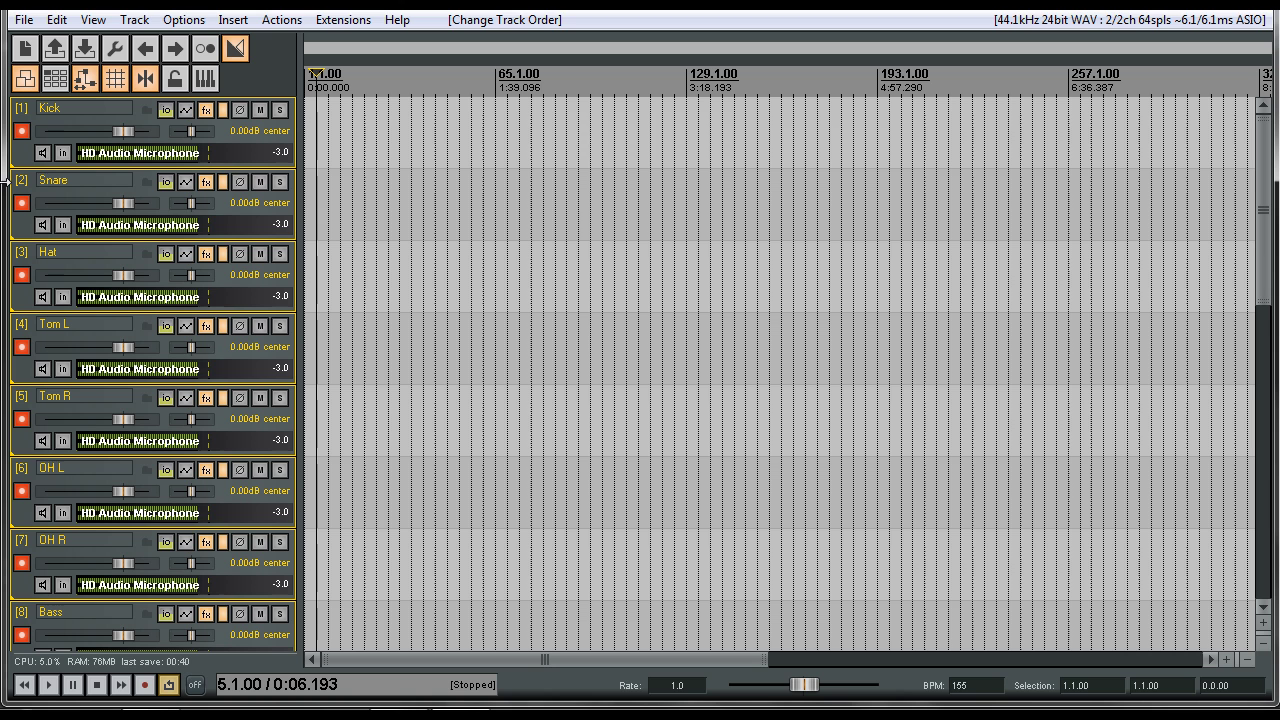
pyautogui.click(48, 151)
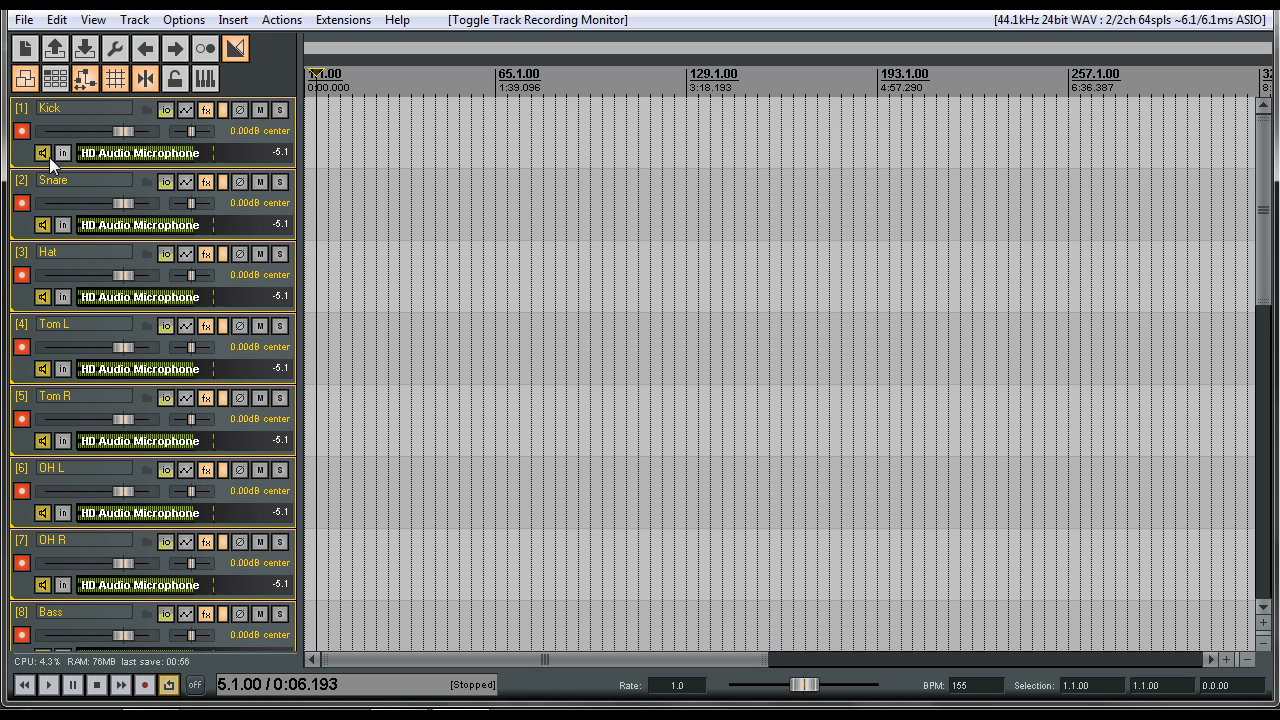
pyautogui.click(43, 155)
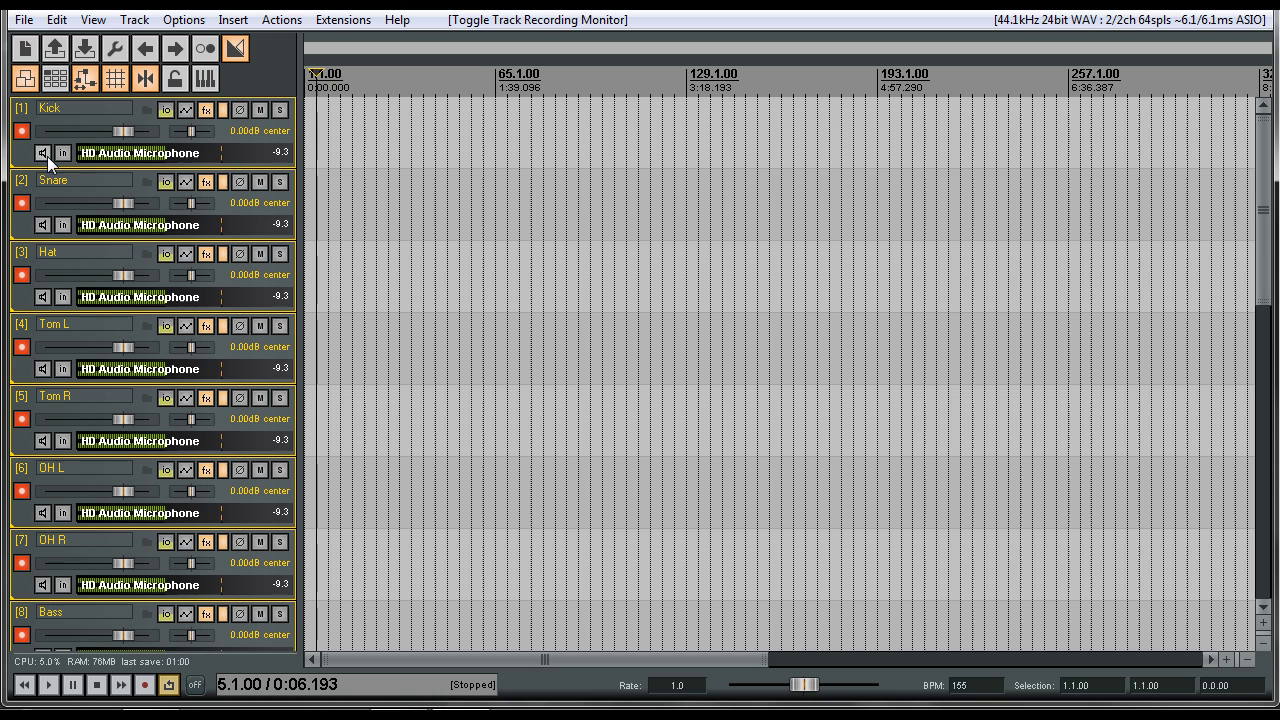
pyautogui.click(43, 155)
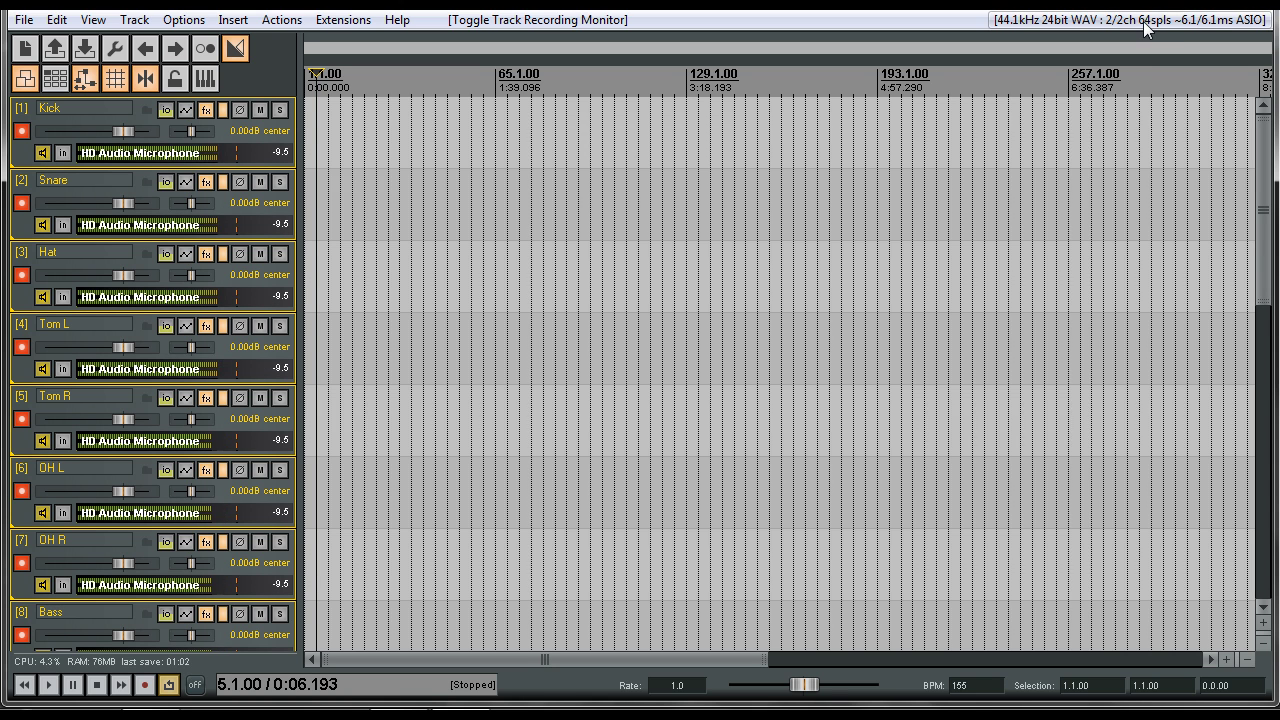
pyautogui.click(43, 154)
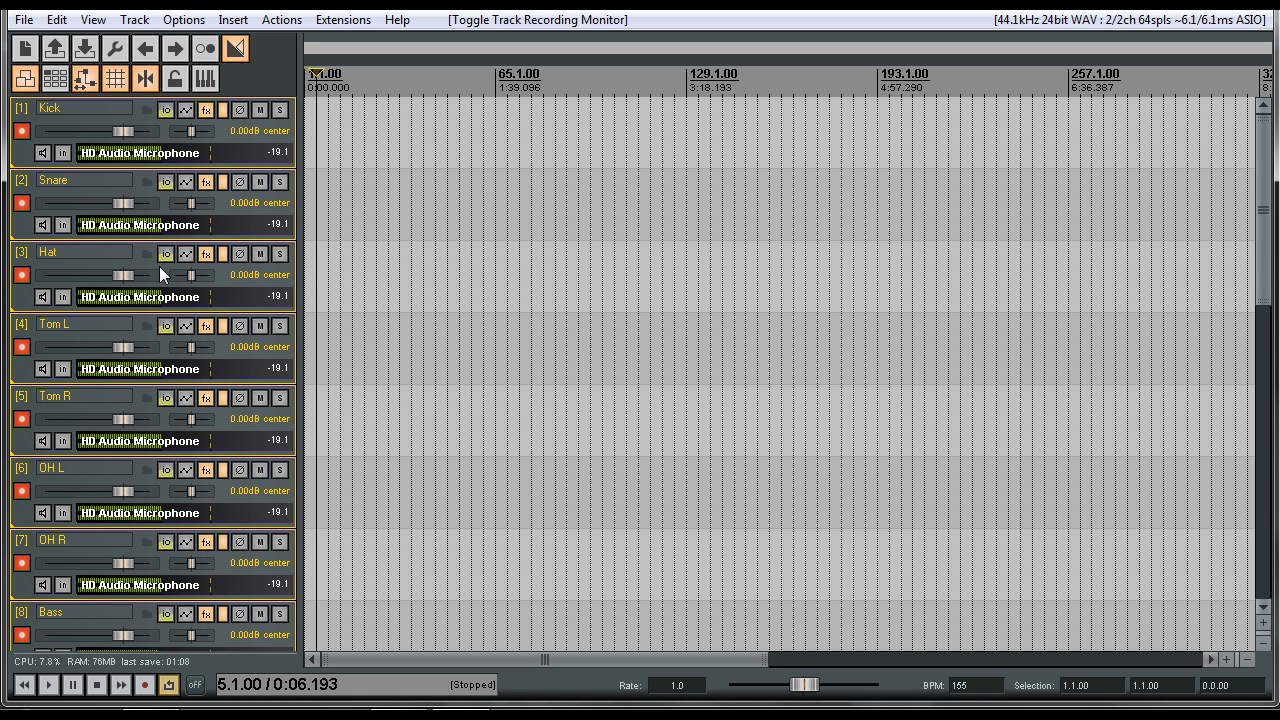
pyautogui.click(1121, 20)
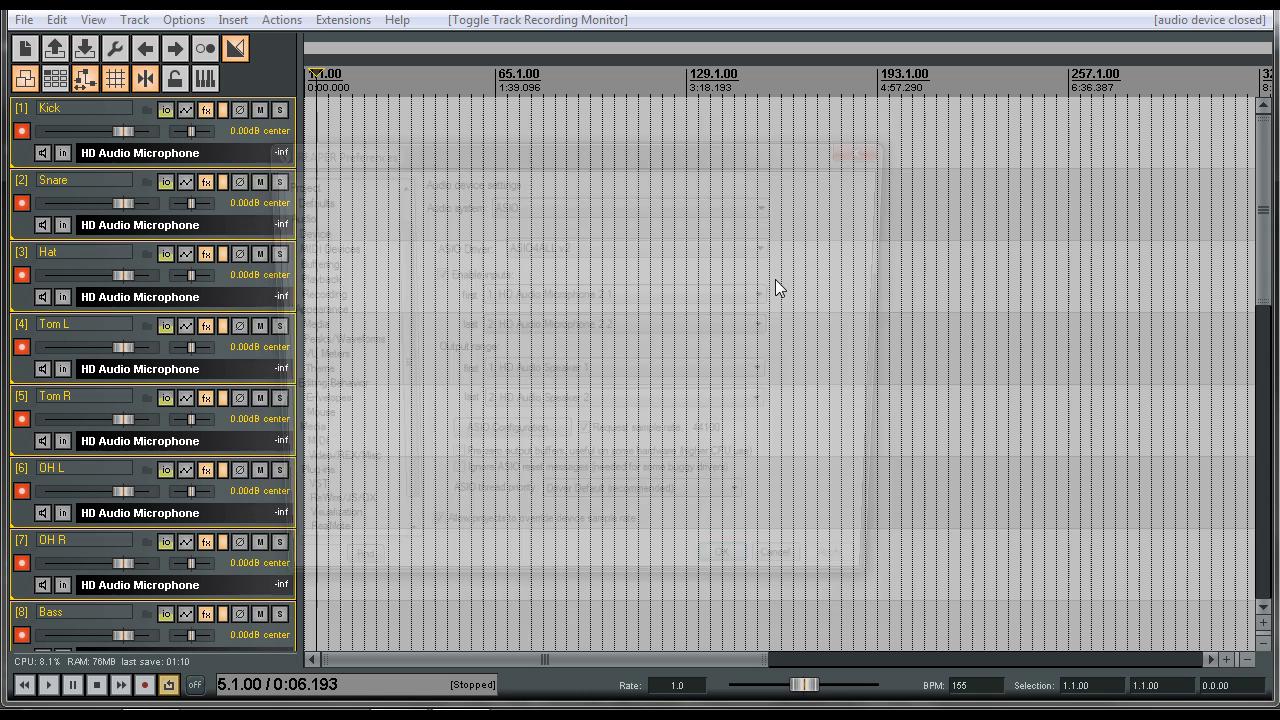
pyautogui.click(515, 440)
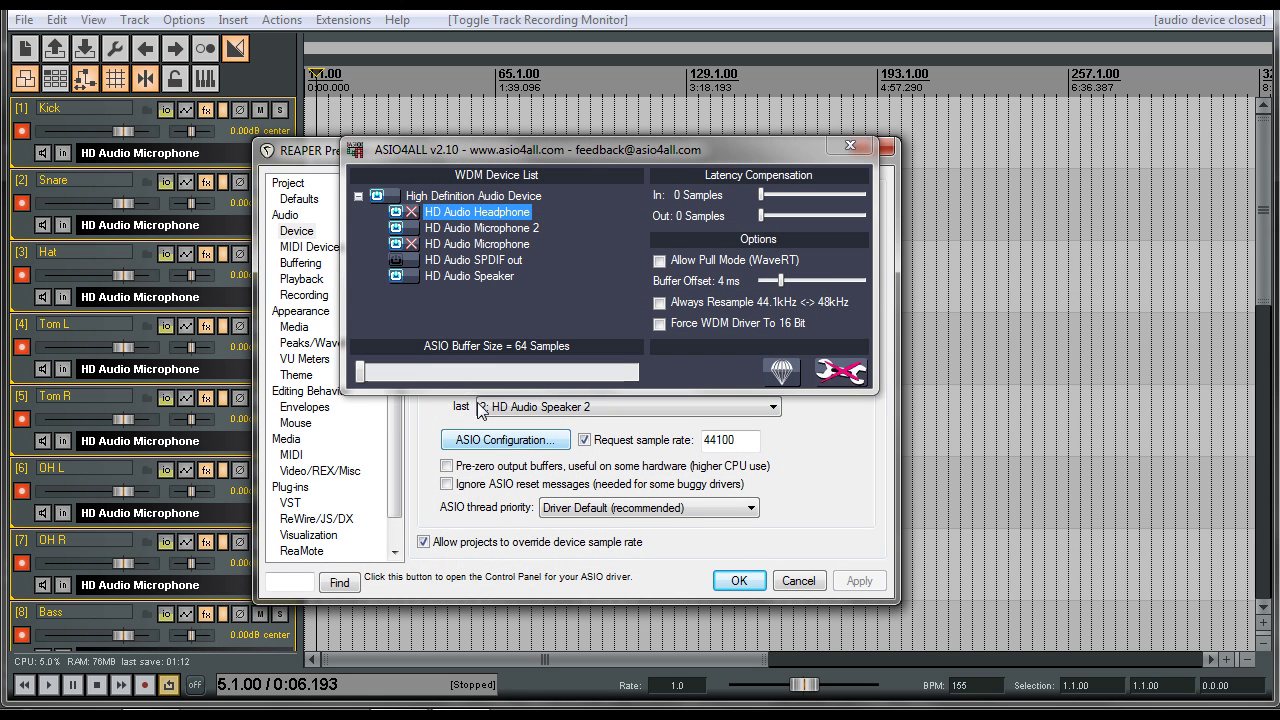
pyautogui.moveTo(360, 372); pyautogui.dragTo(693, 300)
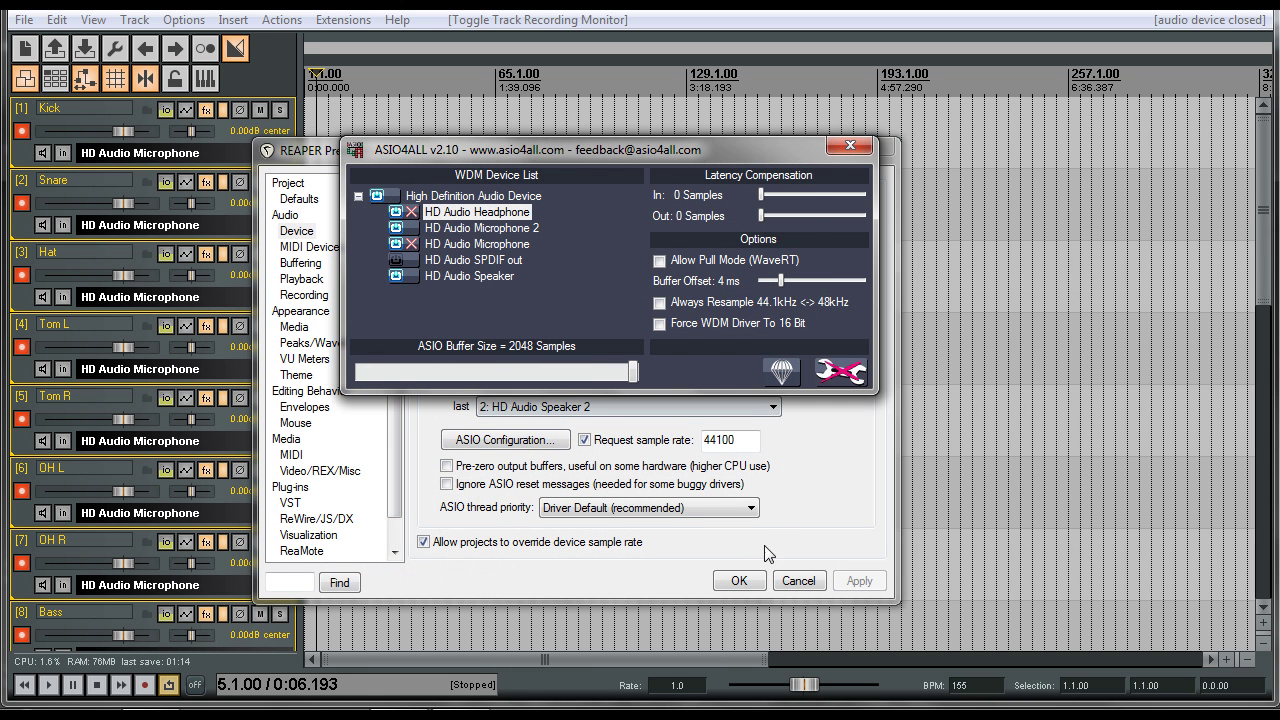
pyautogui.click(850, 146)
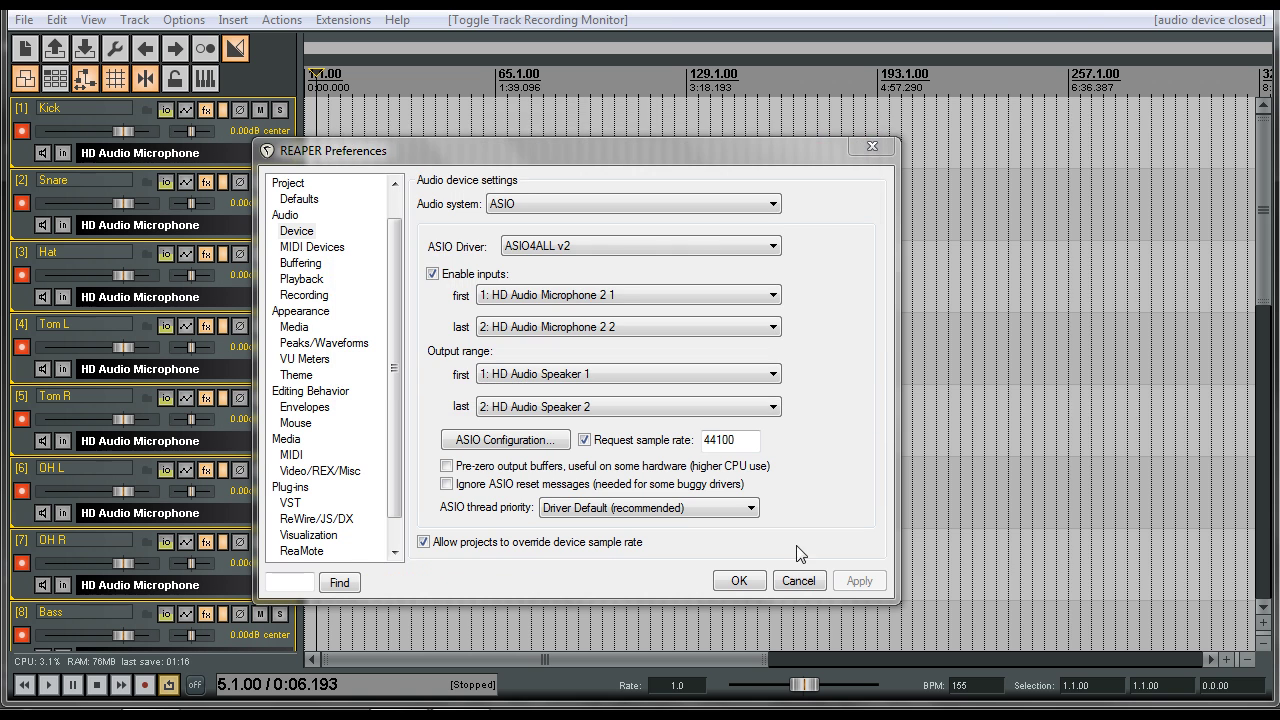
pyautogui.click(738, 581)
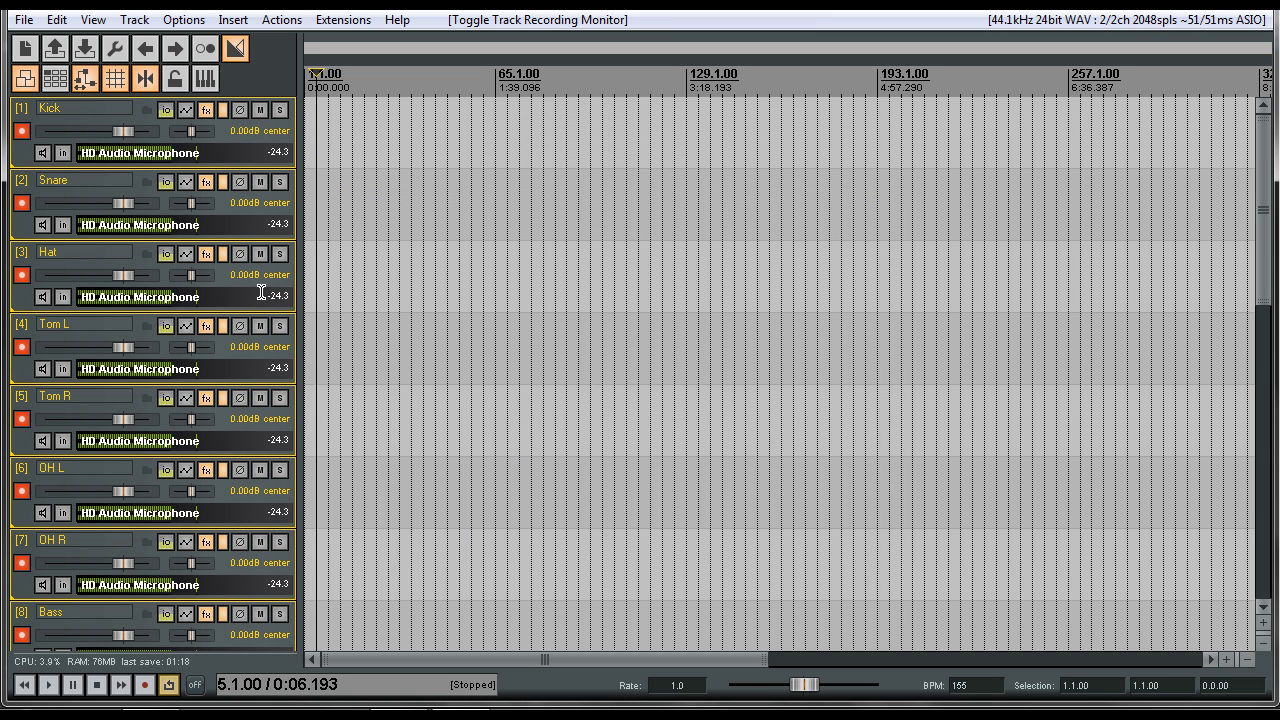
pyautogui.click(1159, 22)
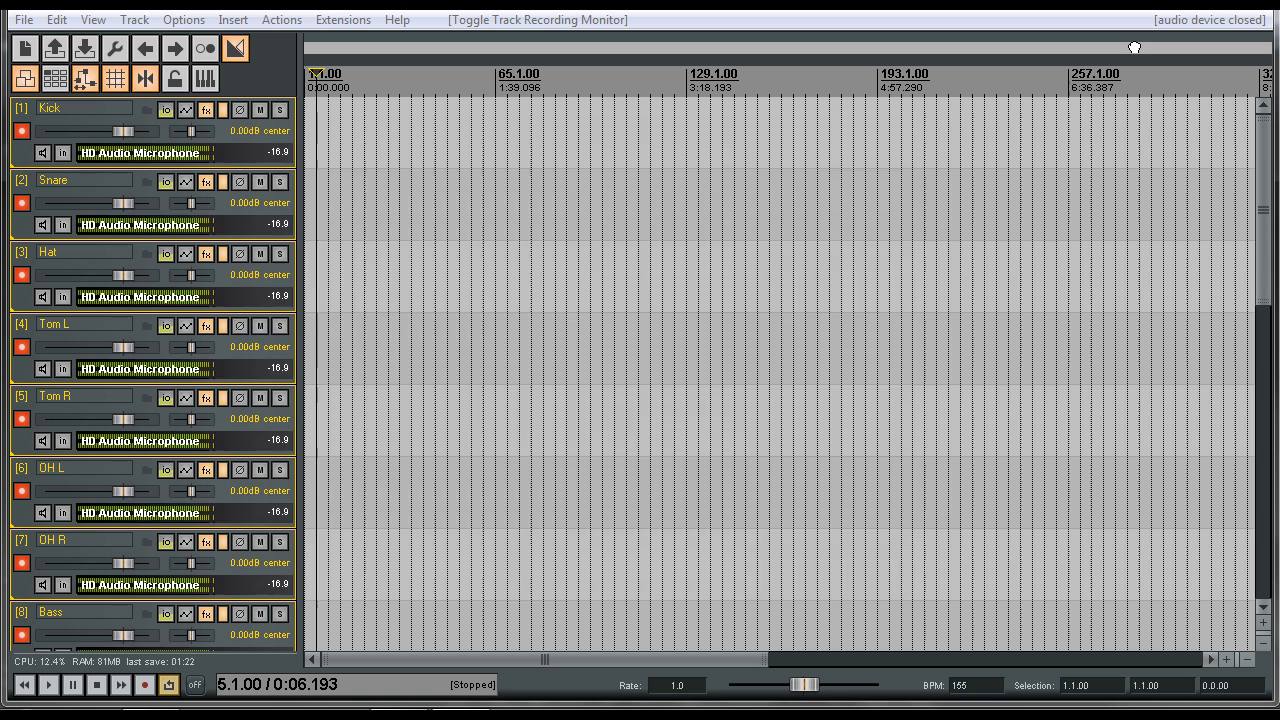
pyautogui.click(508, 441)
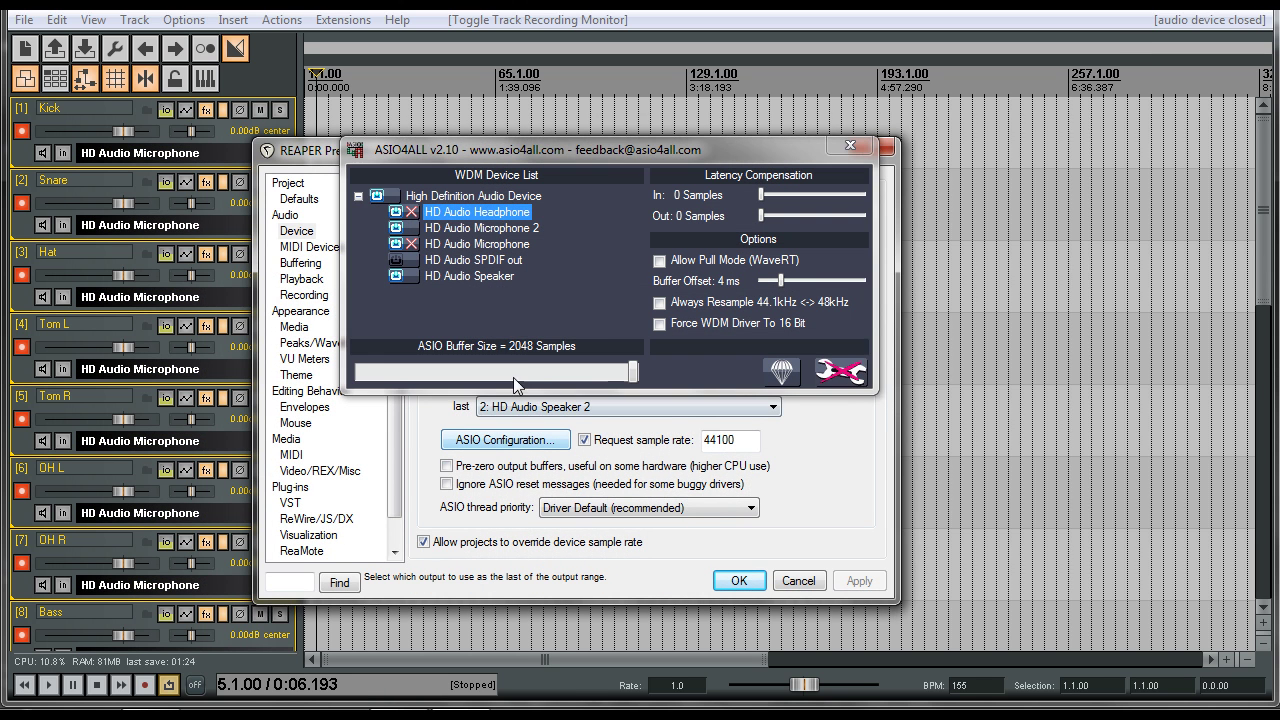
pyautogui.click(580, 371)
pyautogui.moveTo(578, 370); pyautogui.dragTo(465, 372)
pyautogui.click(356, 374)
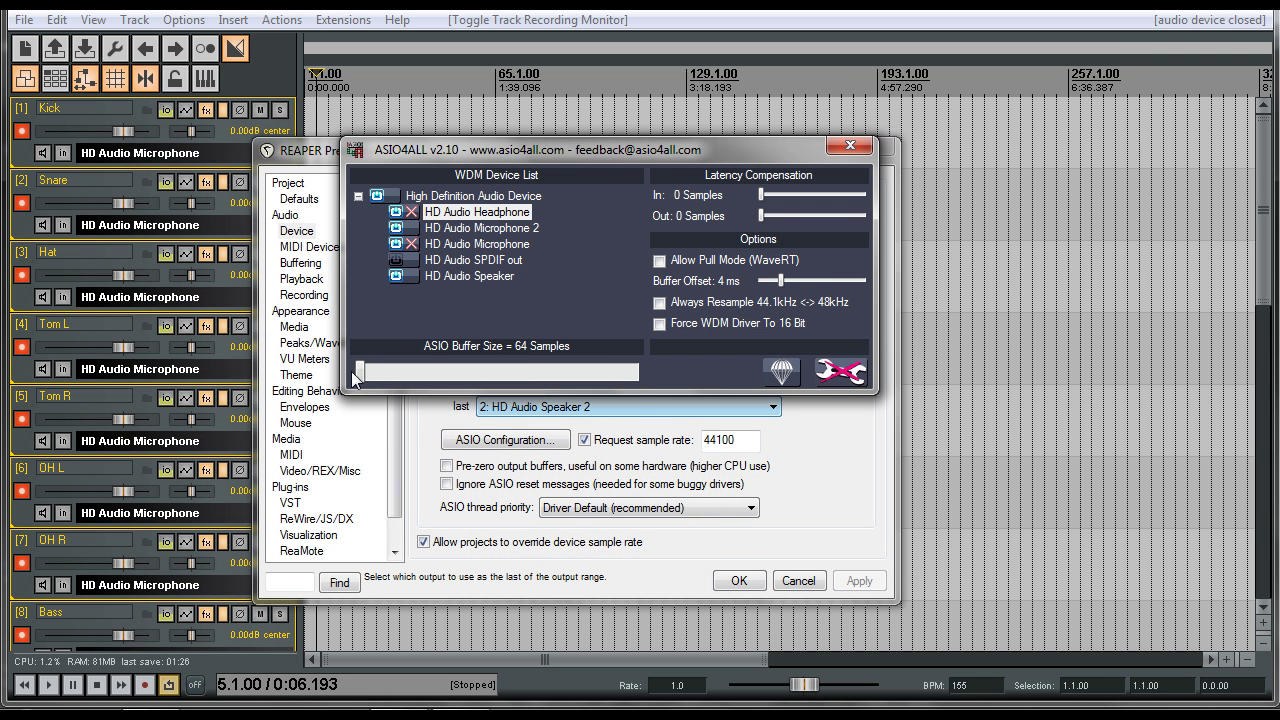
pyautogui.click(850, 146)
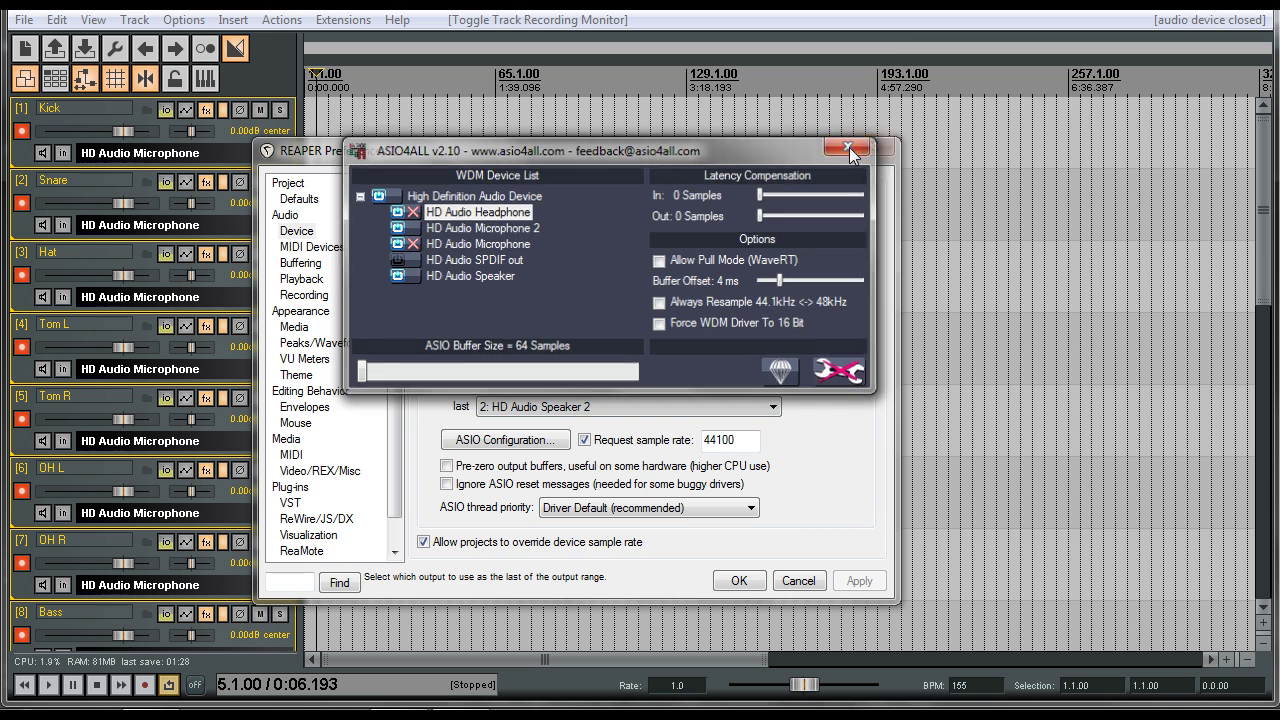
pyautogui.click(738, 581)
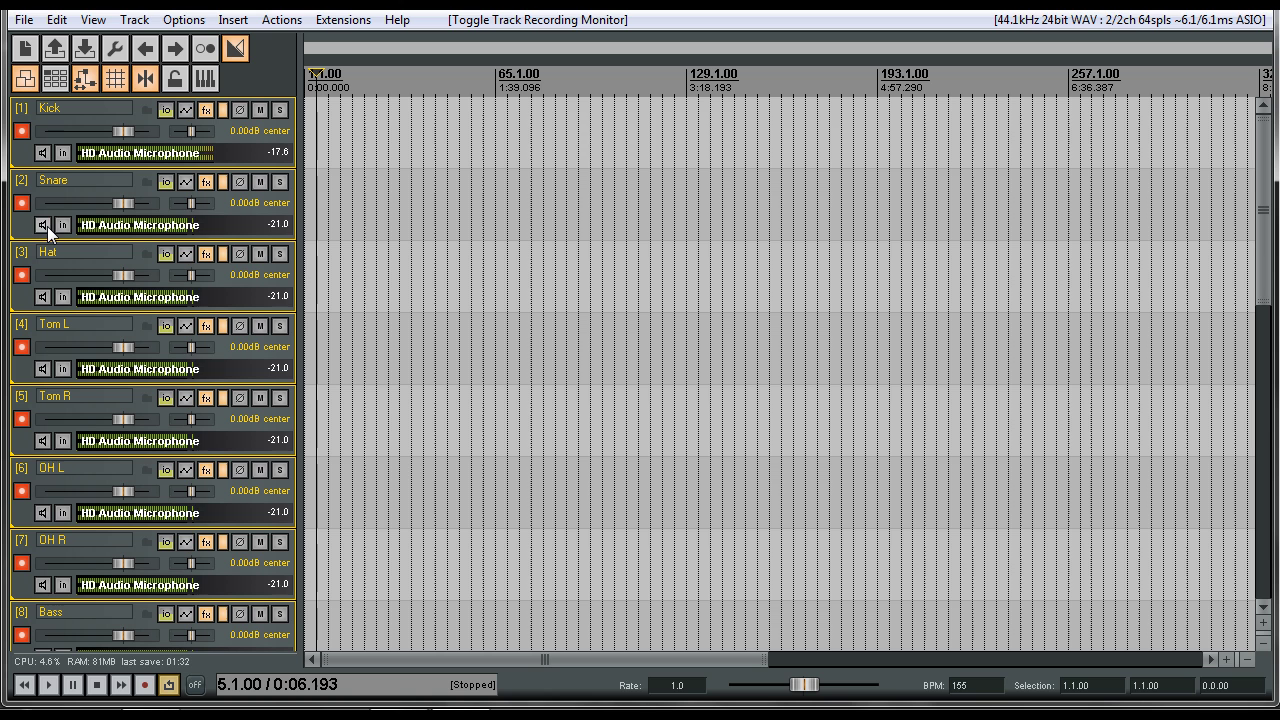
# Enable input monitoring, select bars 1.1.00 to 8.1.00, and set time selection auto punch recording
pyautogui.click(44, 225)
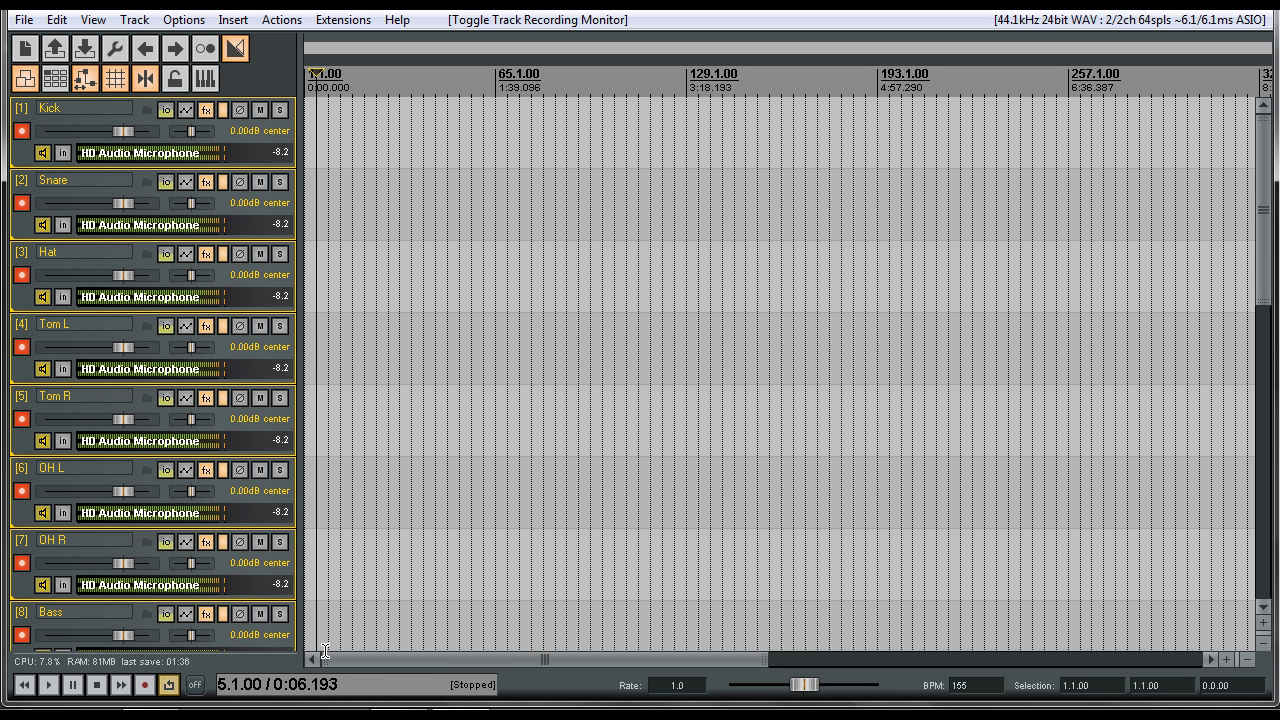
pyautogui.moveTo(306, 82); pyautogui.dragTo(1241, 167)
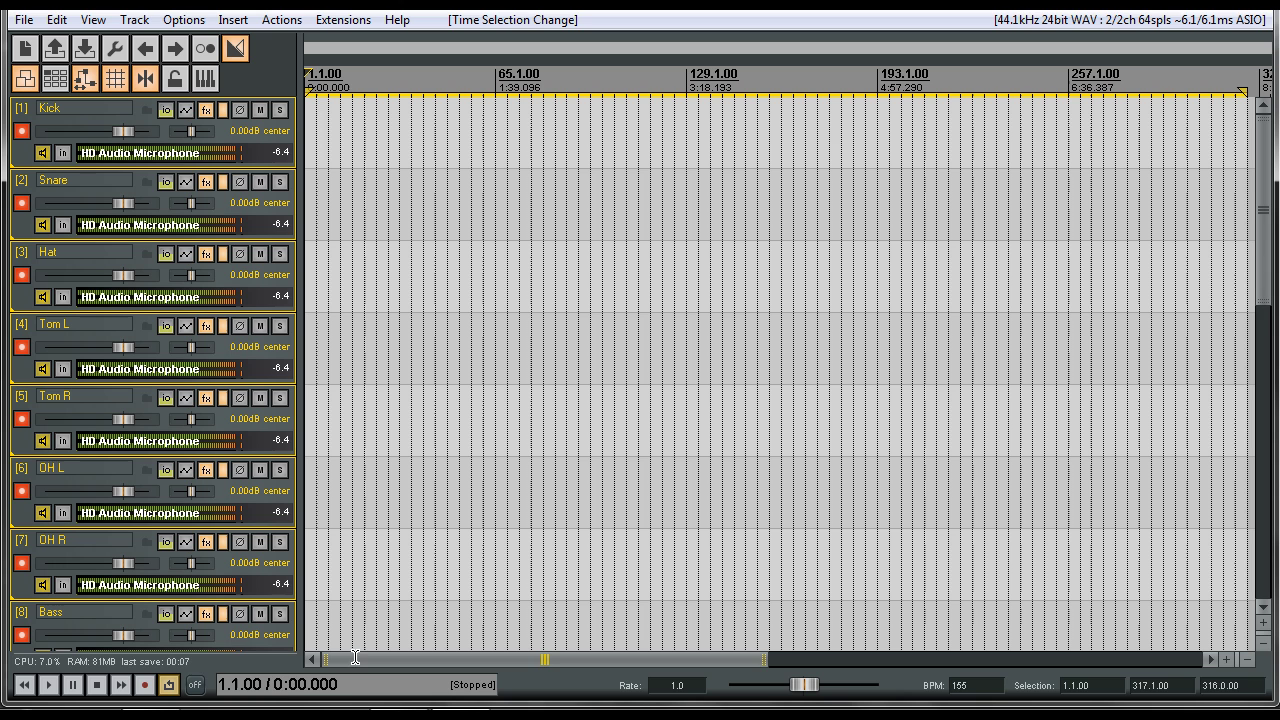
pyautogui.rightClick(144, 690)
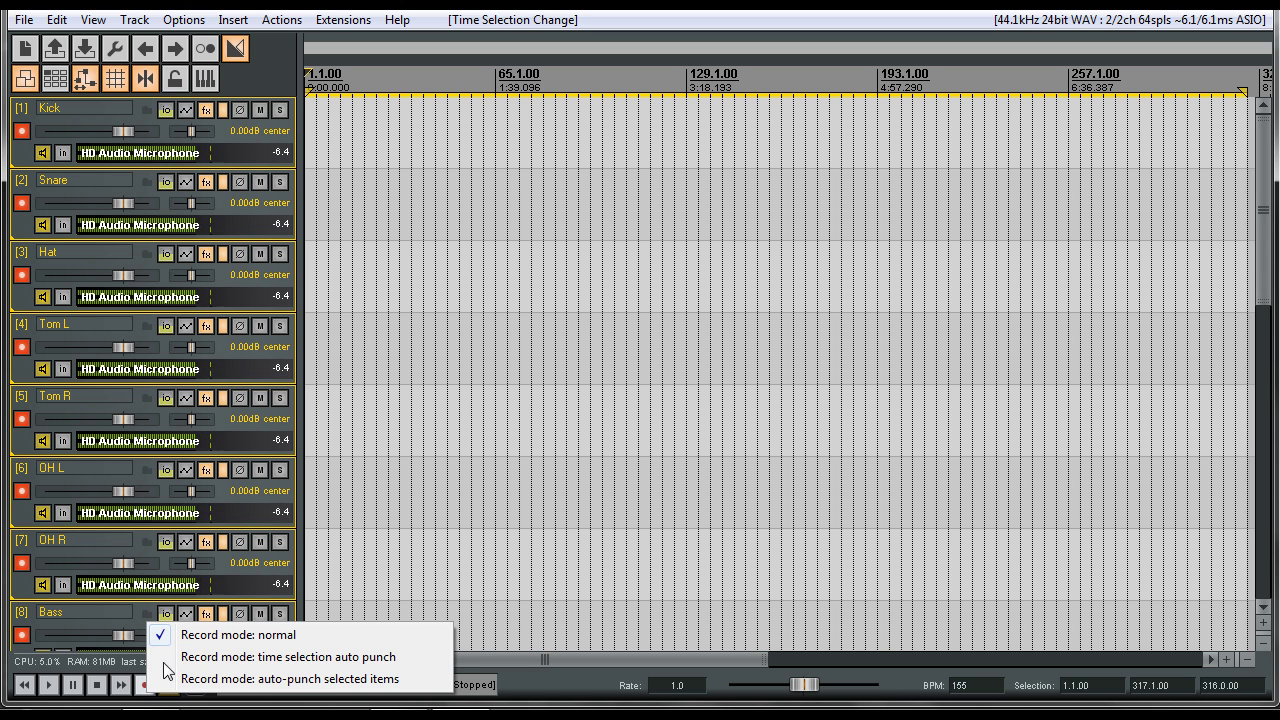
pyautogui.click(200, 657)
pyautogui.rightClick(150, 685)
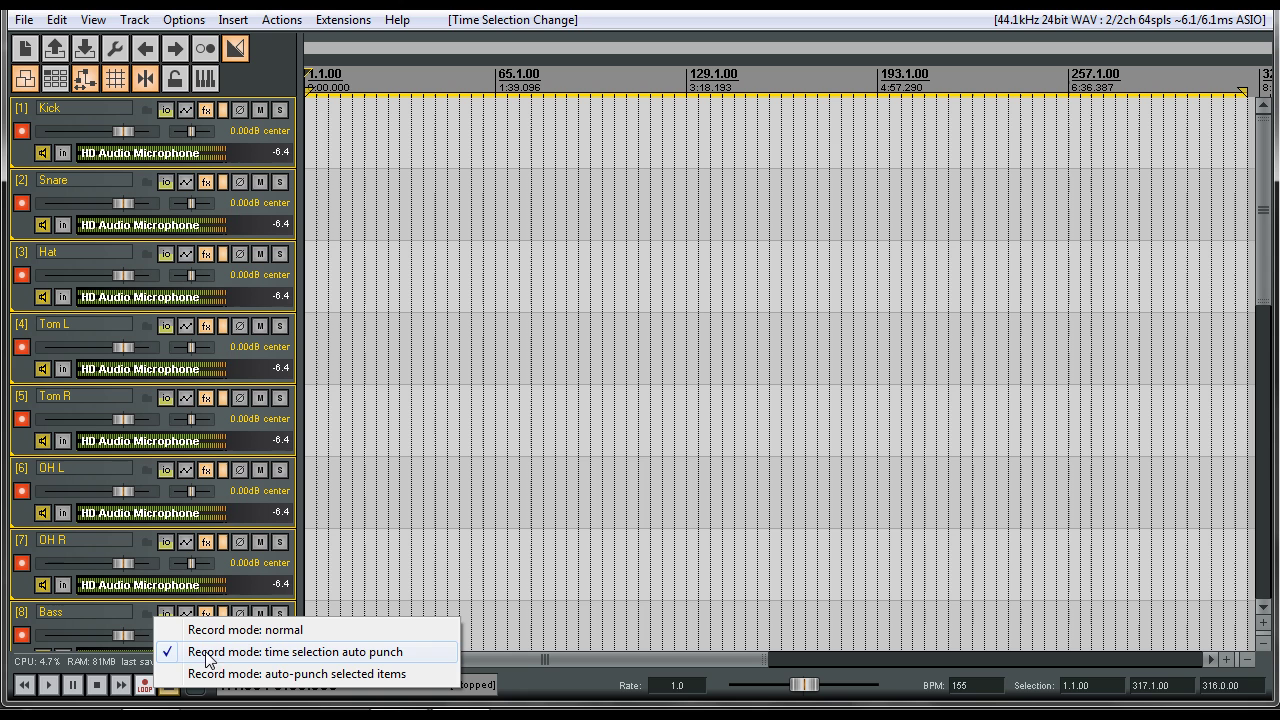
pyautogui.click(345, 652)
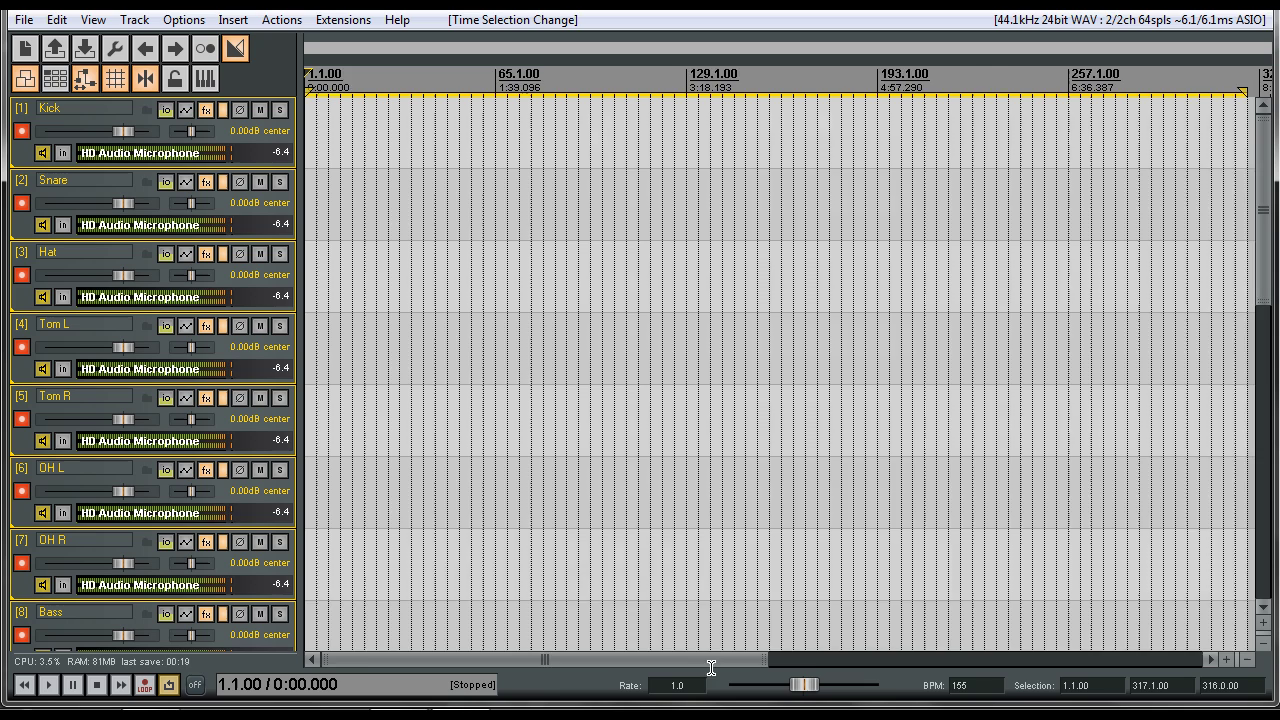
# Turn on looping over the time selection
pyautogui.moveTo(710, 664); pyautogui.dragTo(760, 662)
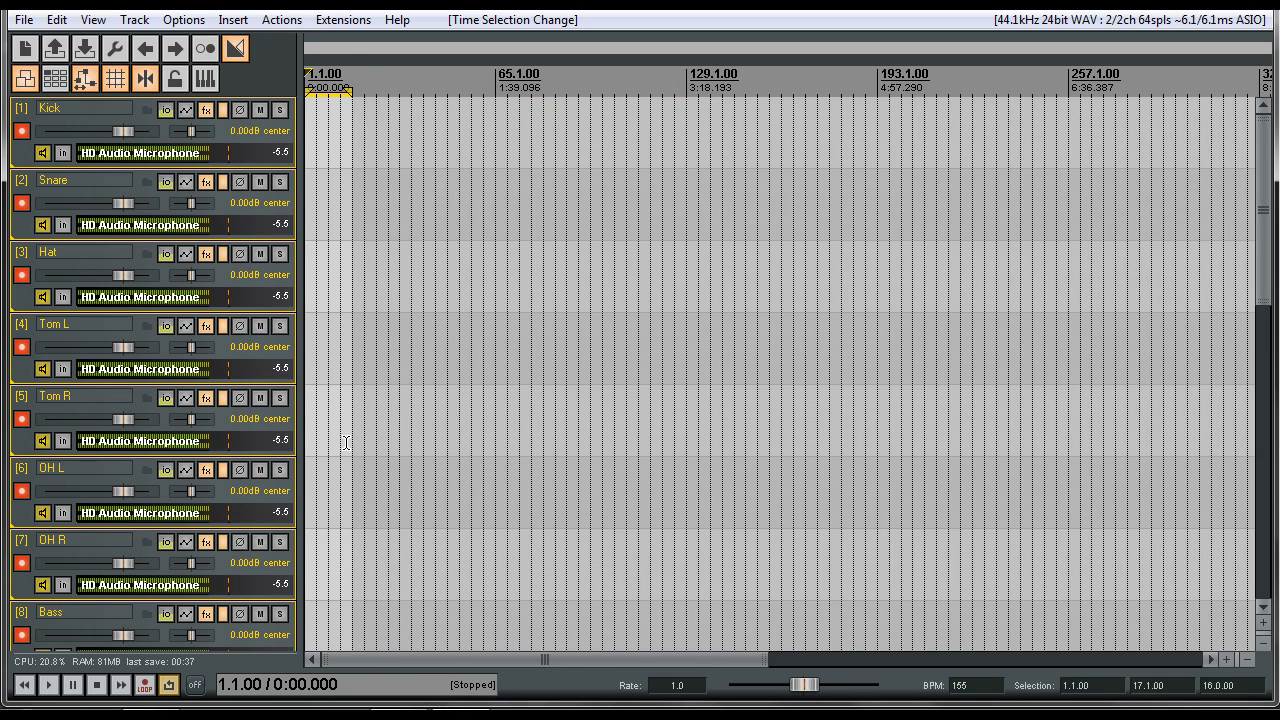
pyautogui.scroll(5, 346, 443)
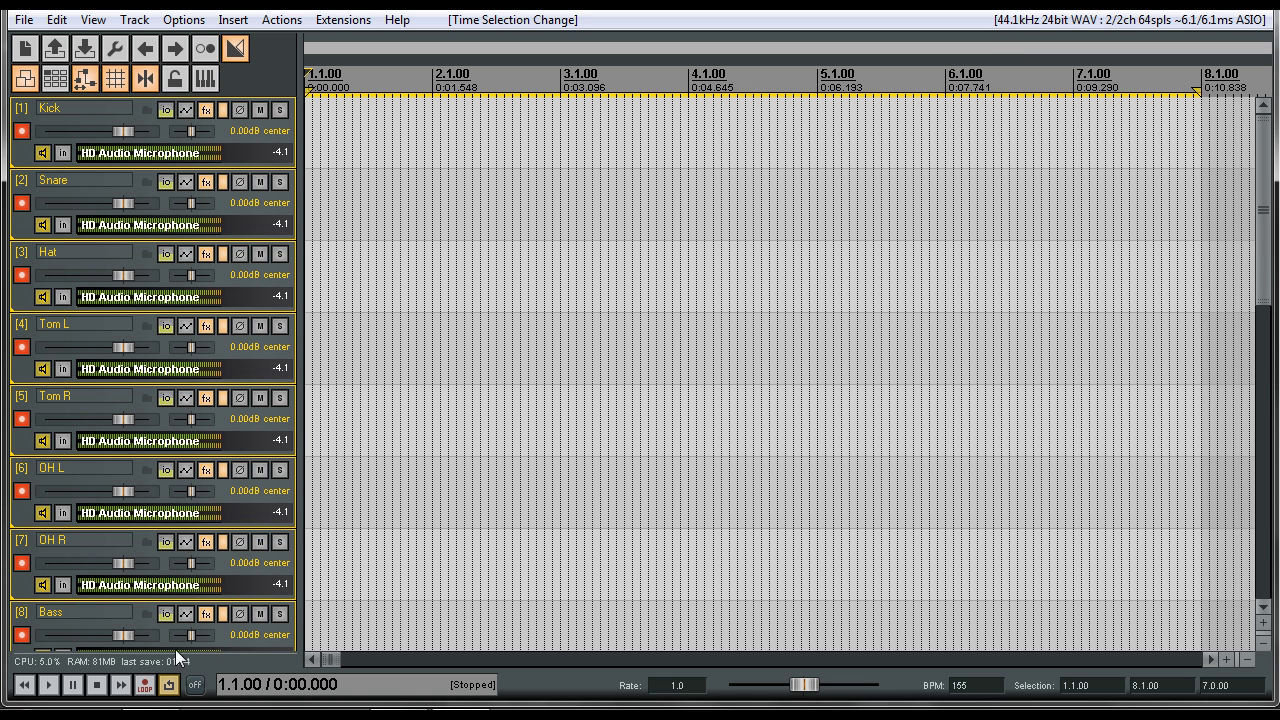
pyautogui.click(144, 684)
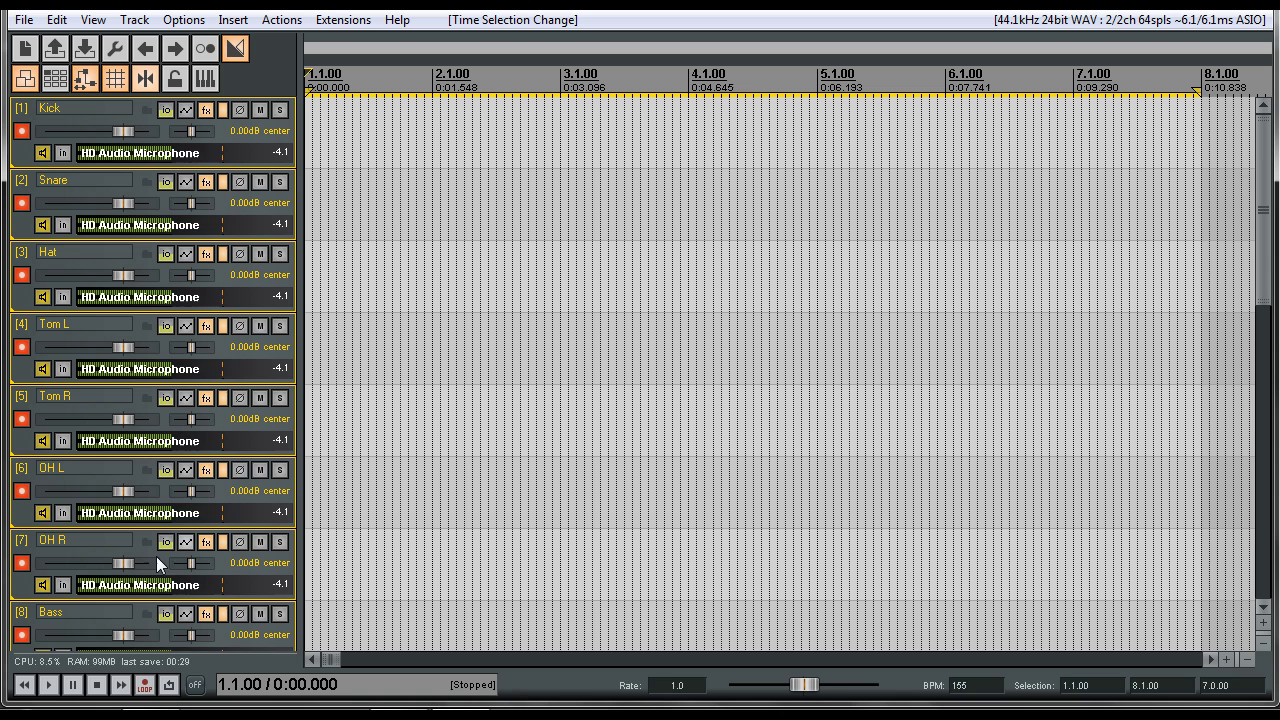
# Record two consecutive takes on all armed tracks, rewinding to the project start between them
pyautogui.click(145, 685)
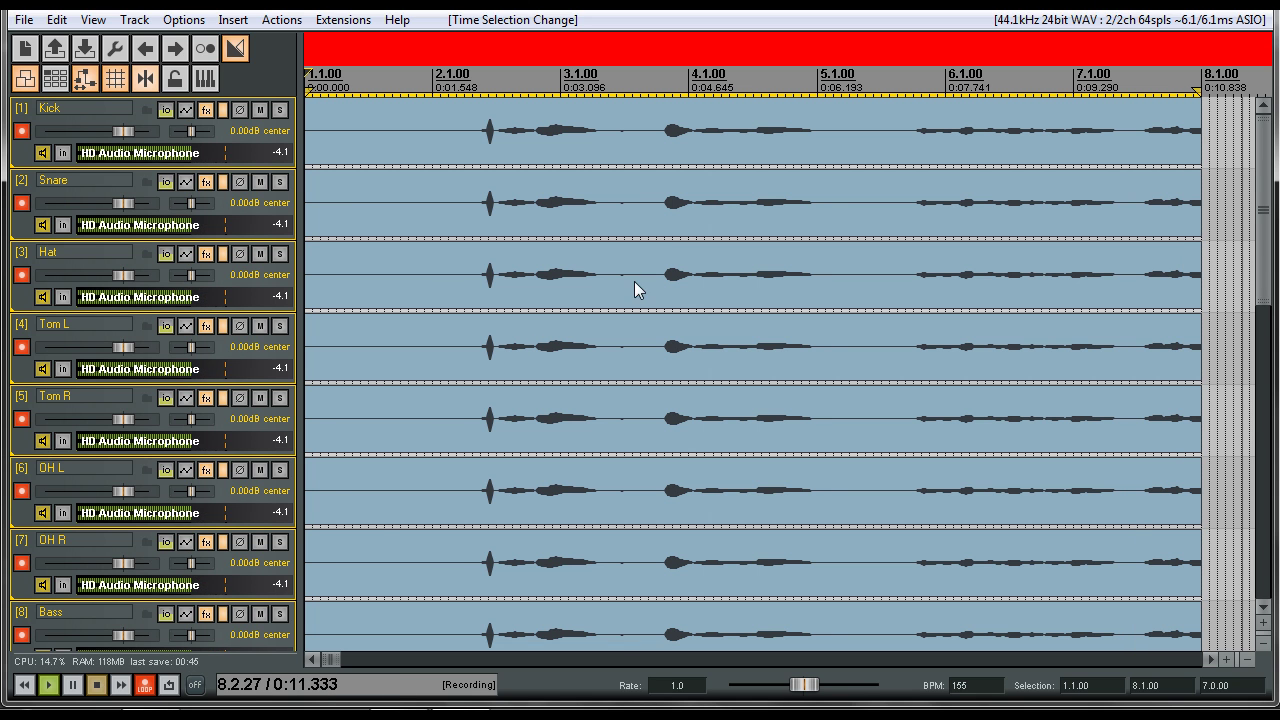
pyautogui.press('space')
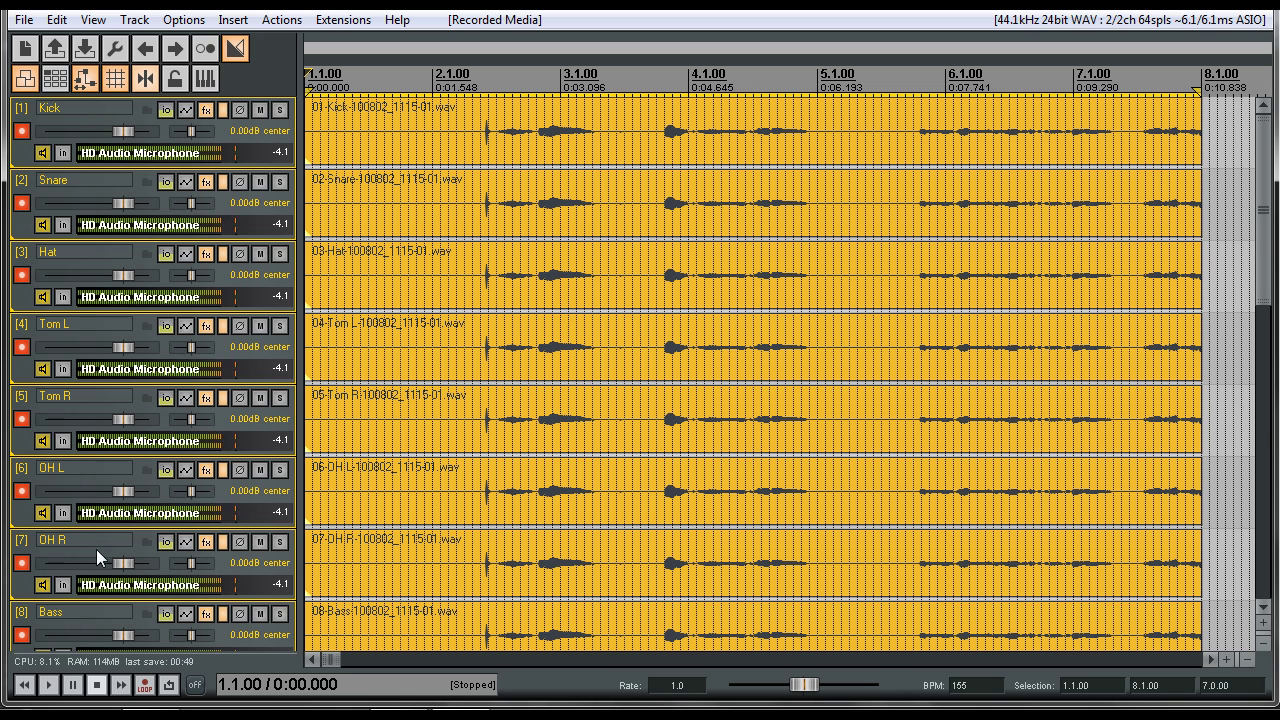
pyautogui.click(25, 685)
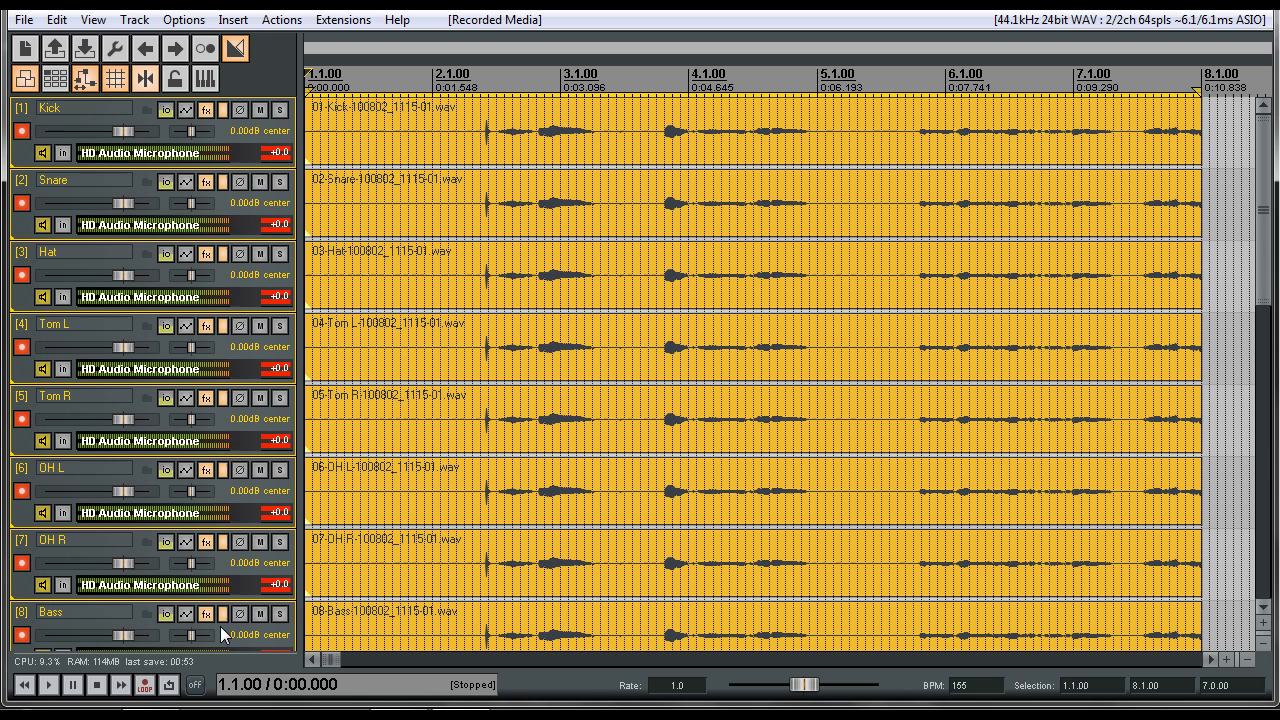
pyautogui.click(145, 685)
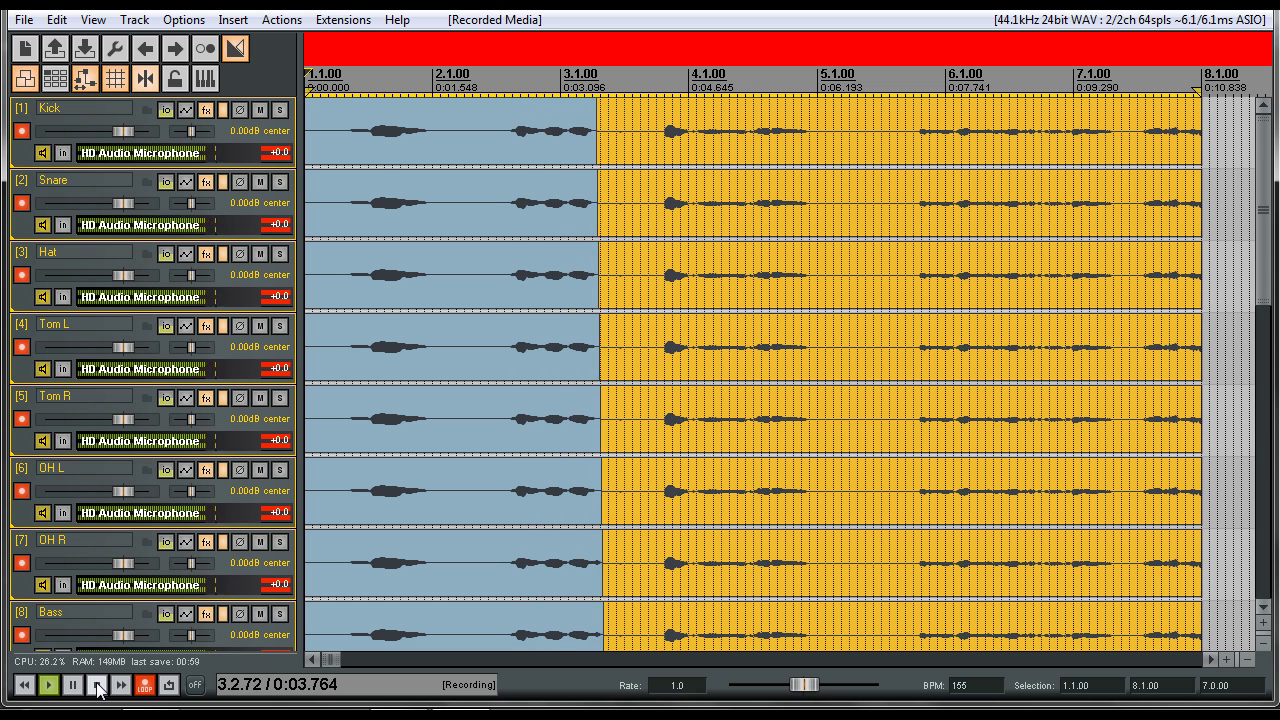
pyautogui.click(97, 686)
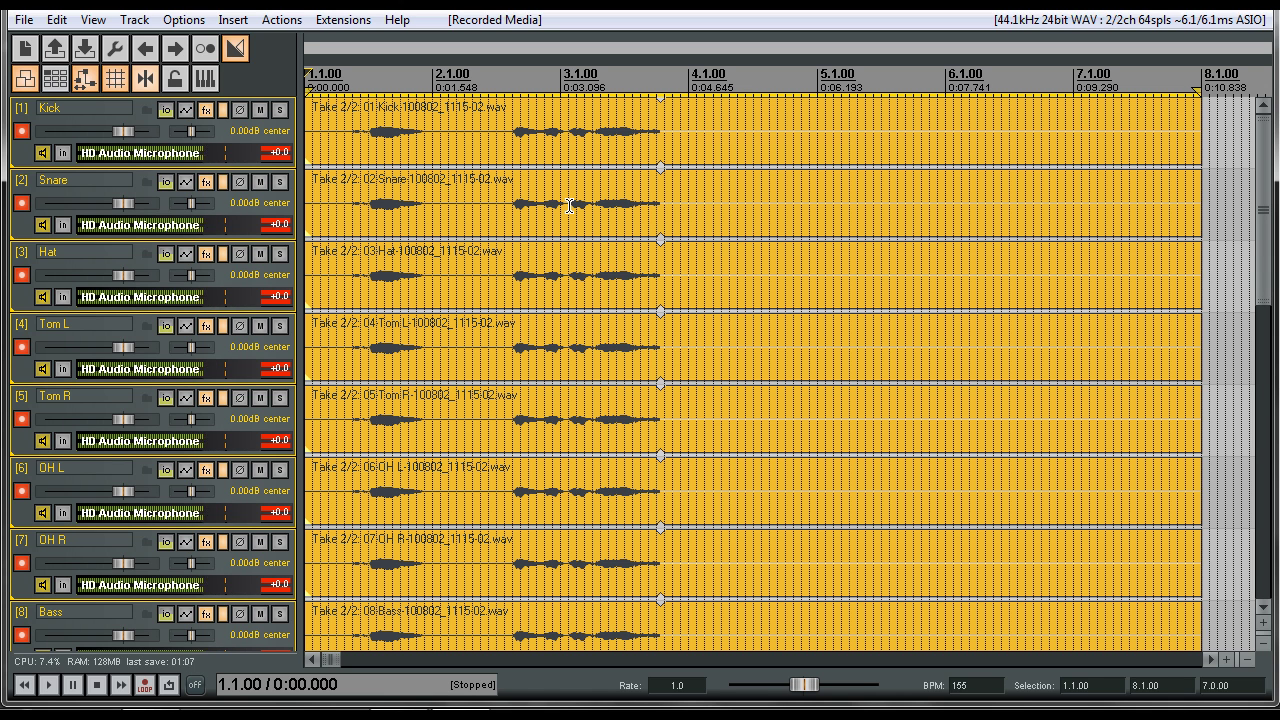
# Expand the take lanes and enlarge the Kick track, then collapse lanes so only Take 2/2 shows
pyautogui.click(268, 167)
pyautogui.hotkey('ctrl', 'l')
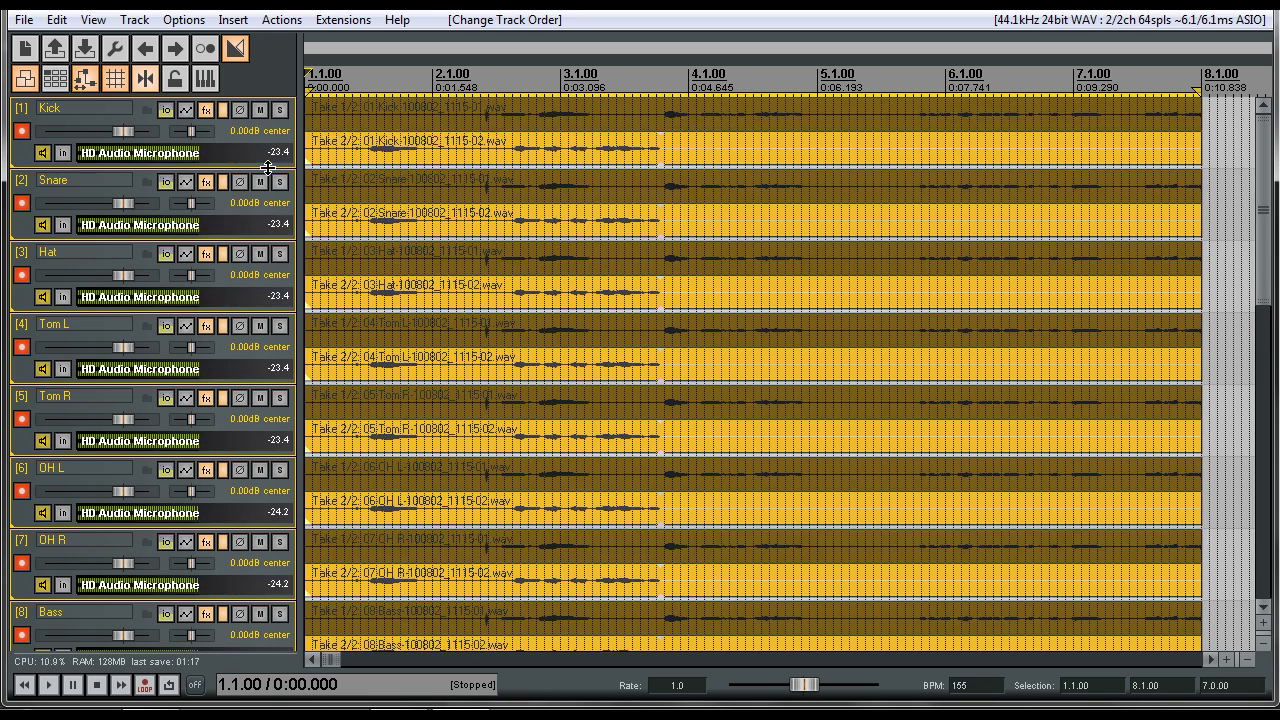
pyautogui.moveTo(268, 167); pyautogui.dragTo(265, 331)
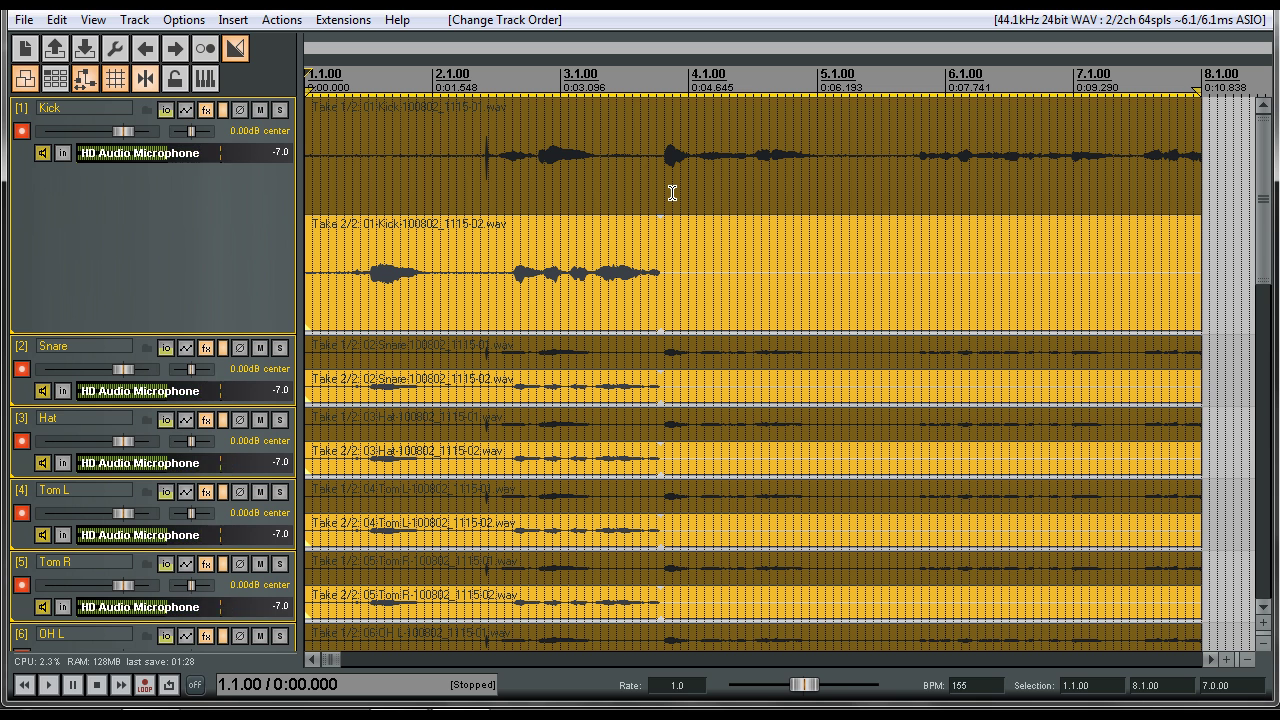
pyautogui.hotkey('ctrl', 'l')
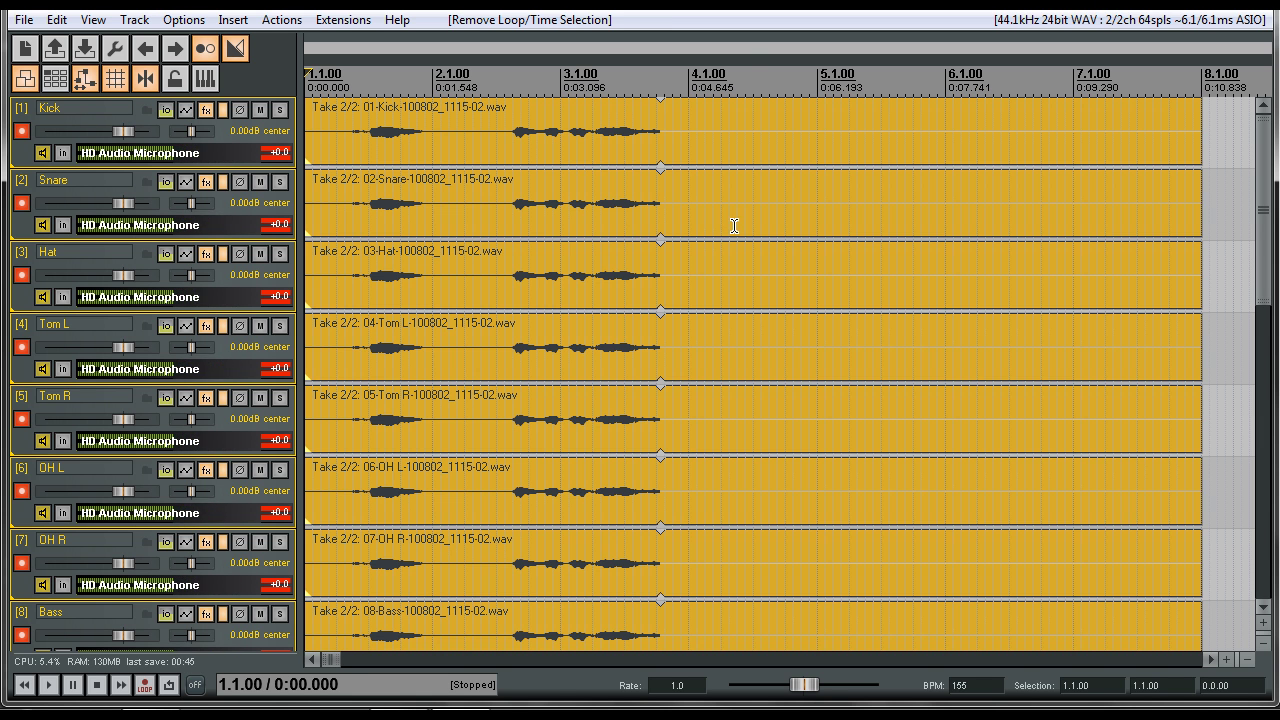
# Select all items and all tracks down to Harm 3, and turn off their record monitoring
pyautogui.click(585, 140)
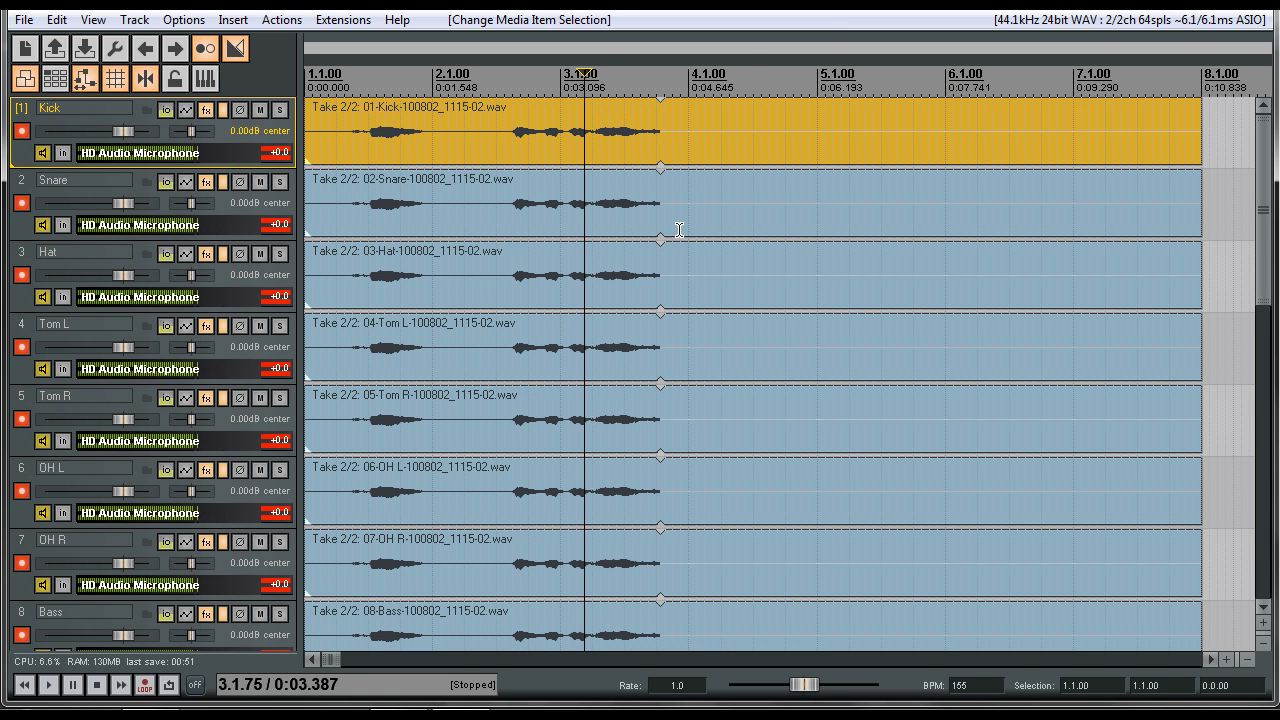
pyautogui.hotkey('ctrl', 'a')
pyautogui.scroll(-5, 27, 593)
pyautogui.keyDown('shift'); pyautogui.click(27, 593); pyautogui.keyUp('shift')
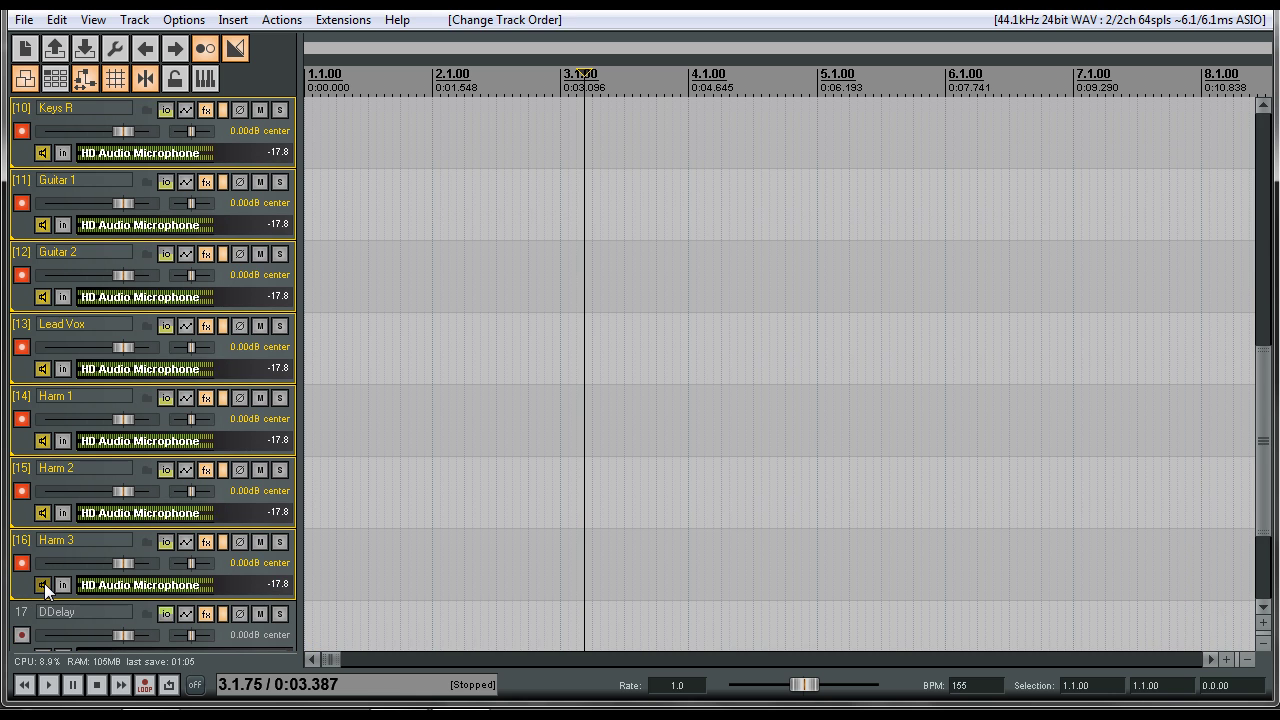
pyautogui.click(44, 583)
pyautogui.scroll(5, 68, 569)
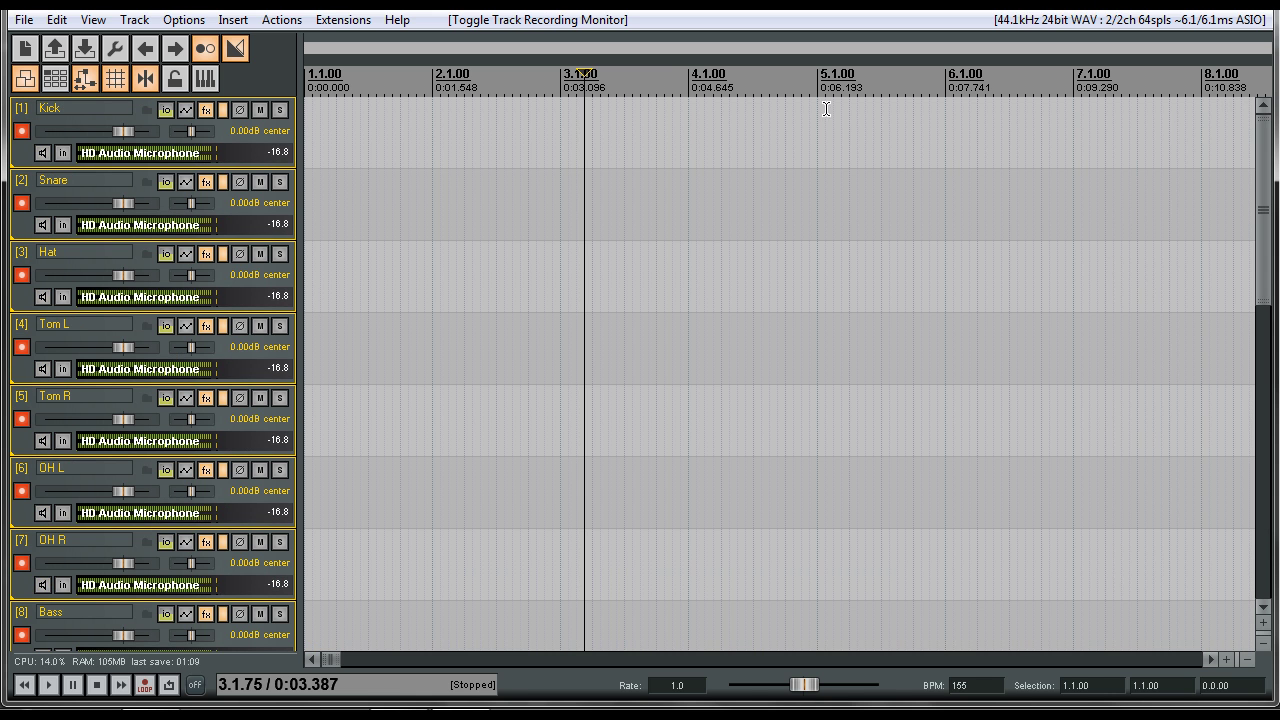
# Return to the project start and set the record mode to normal
pyautogui.click(24, 684)
pyautogui.rightClick(145, 684)
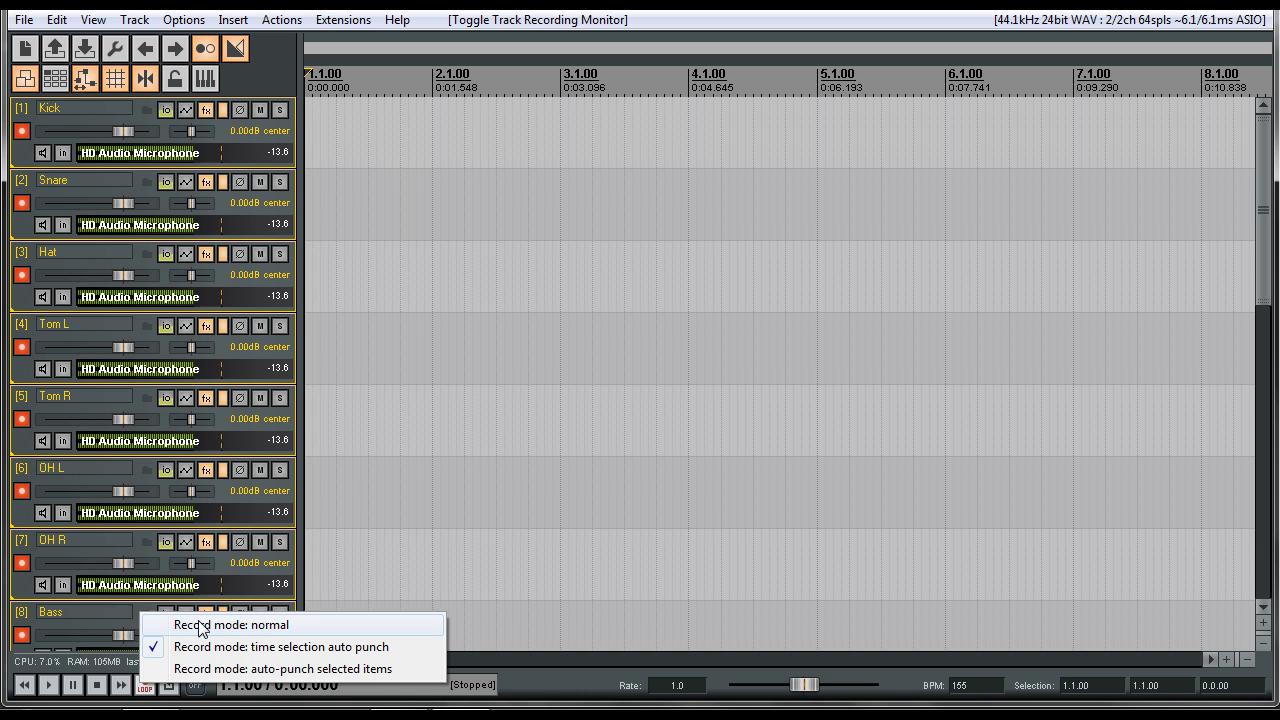
pyautogui.click(198, 625)
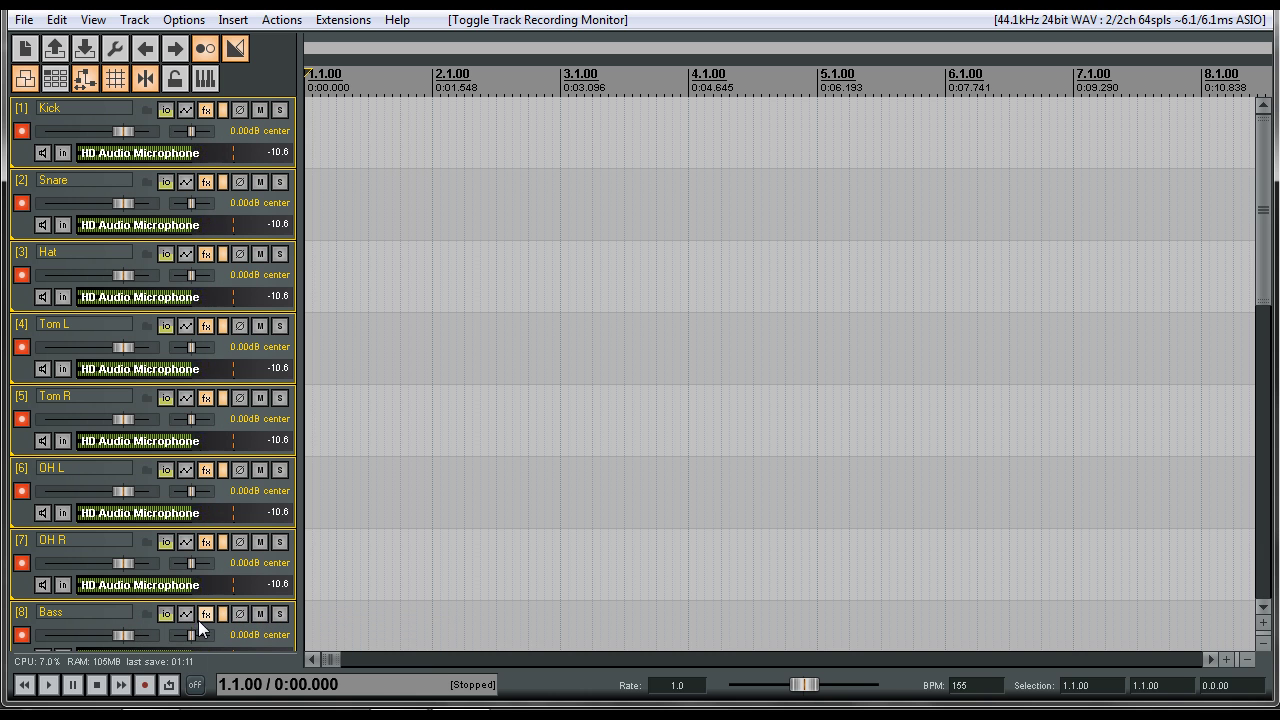
# Raise the ASIO4ALL buffer size to 2048 samples in the audio device settings
pyautogui.click(1121, 26)
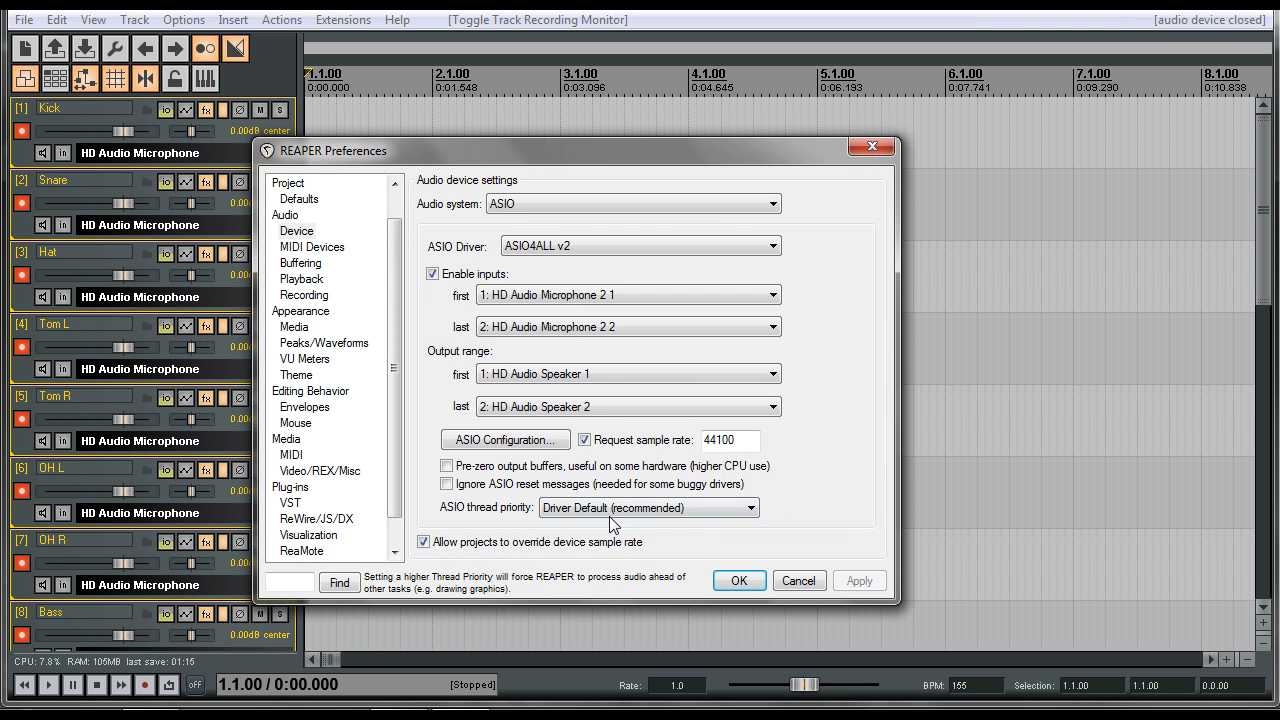
pyautogui.click(551, 446)
pyautogui.moveTo(360, 372); pyautogui.dragTo(524, 372)
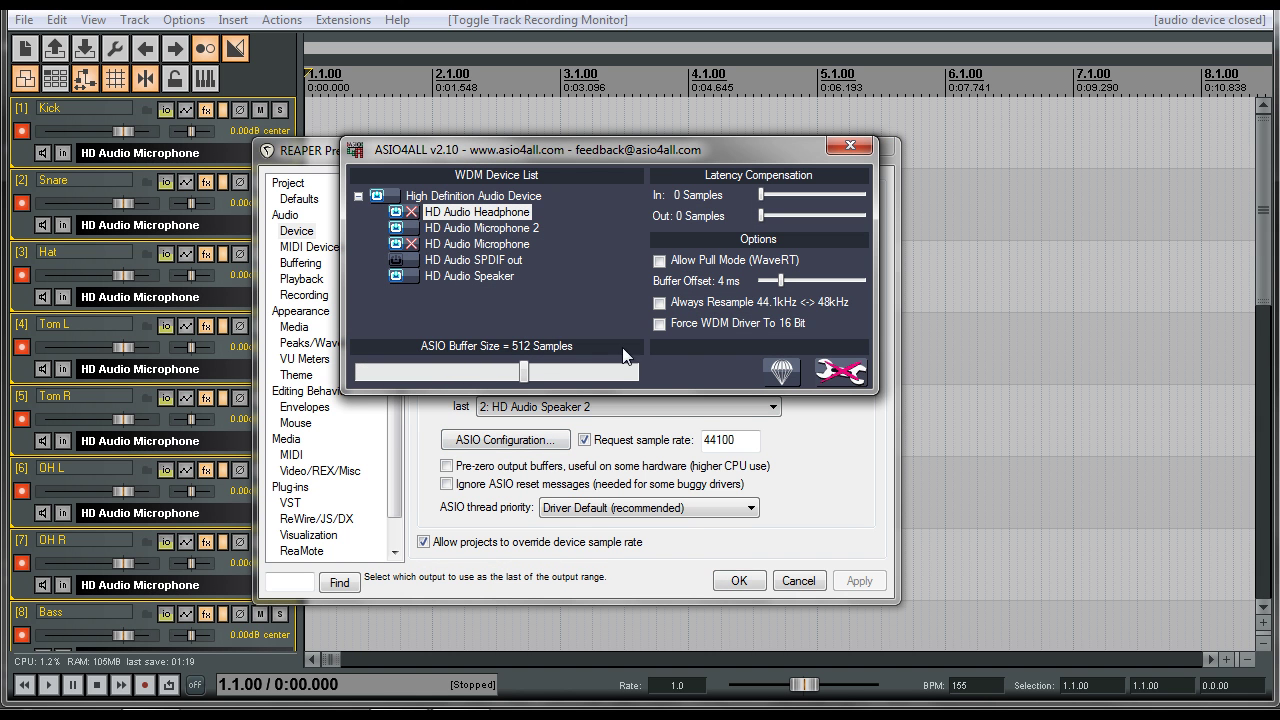
pyautogui.click(634, 374)
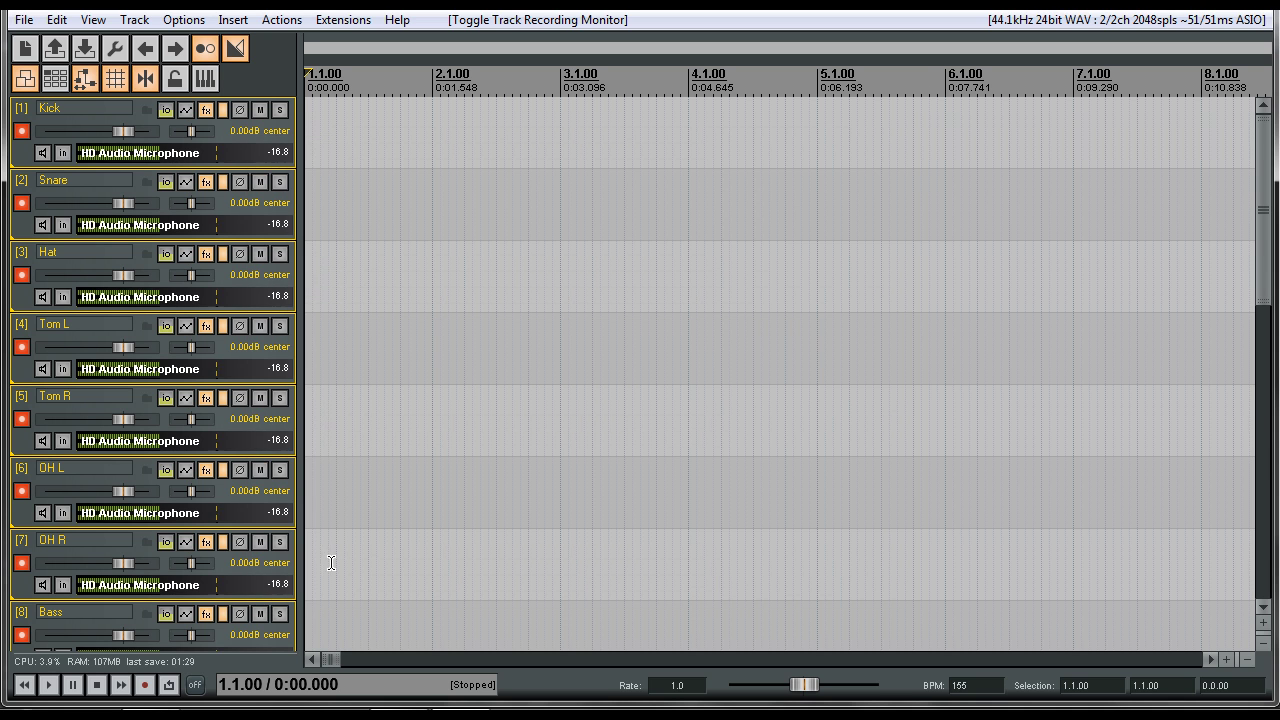
# Start a trial recording on all armed tracks and watch it progress
pyautogui.click(143, 688)
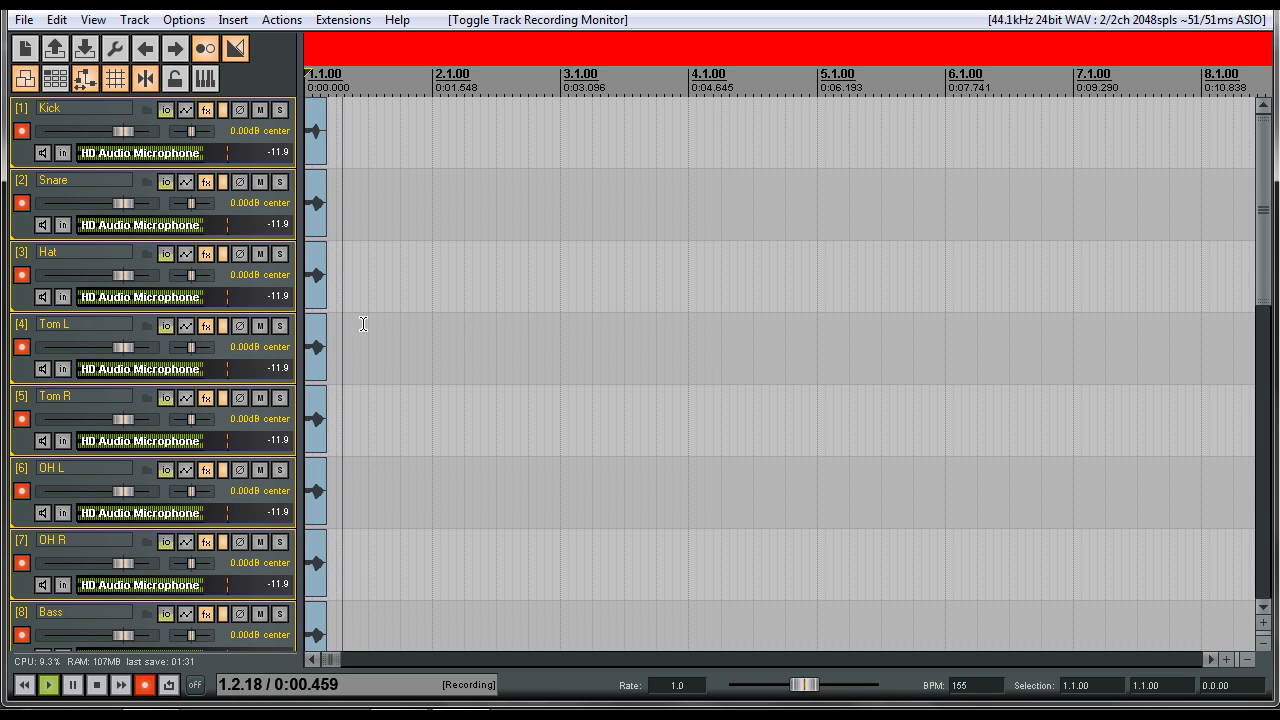
pyautogui.scroll(-4, 715, 238)
pyautogui.scroll(-2, 725, 228)
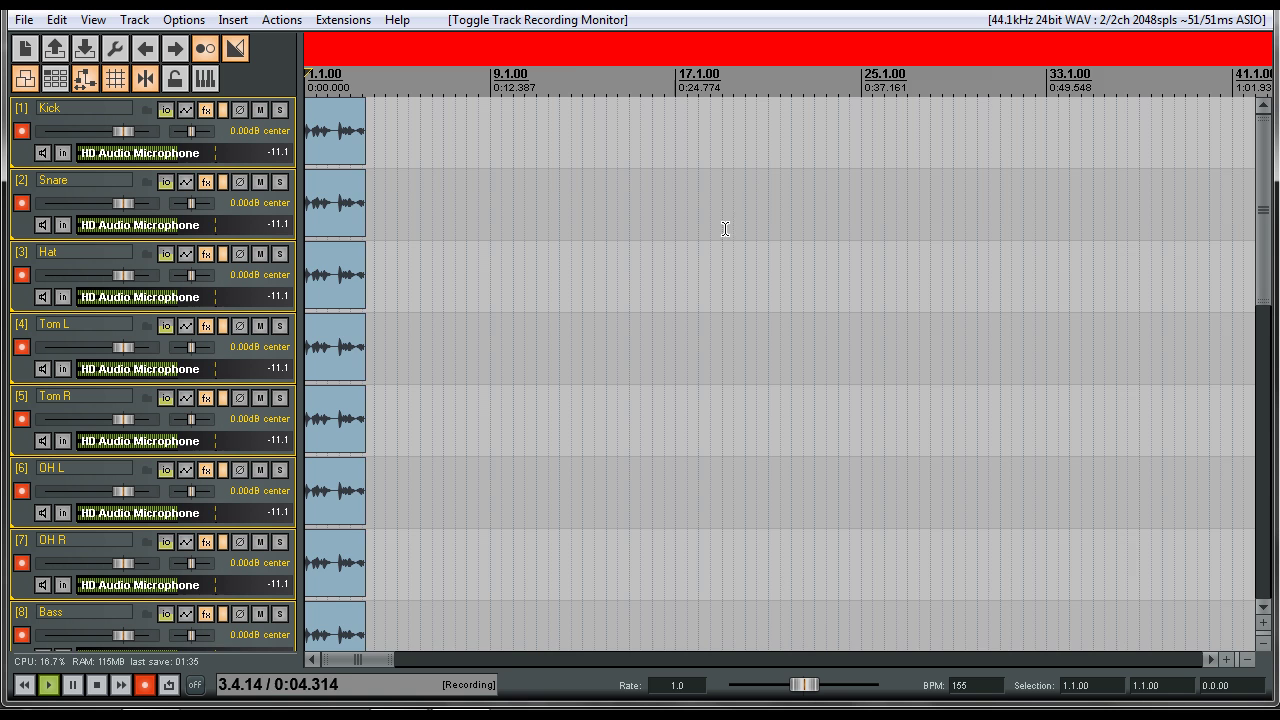
pyautogui.scroll(-4, 726, 220)
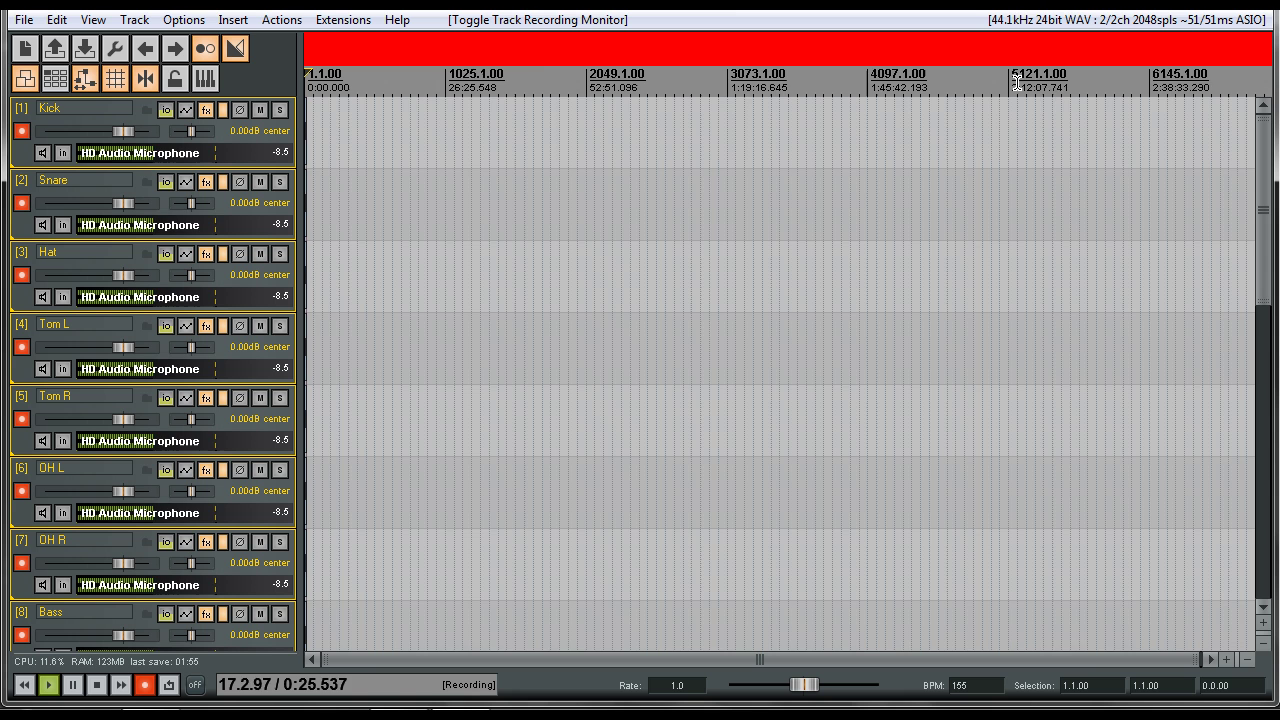
pyautogui.scroll(1, 1125, 92)
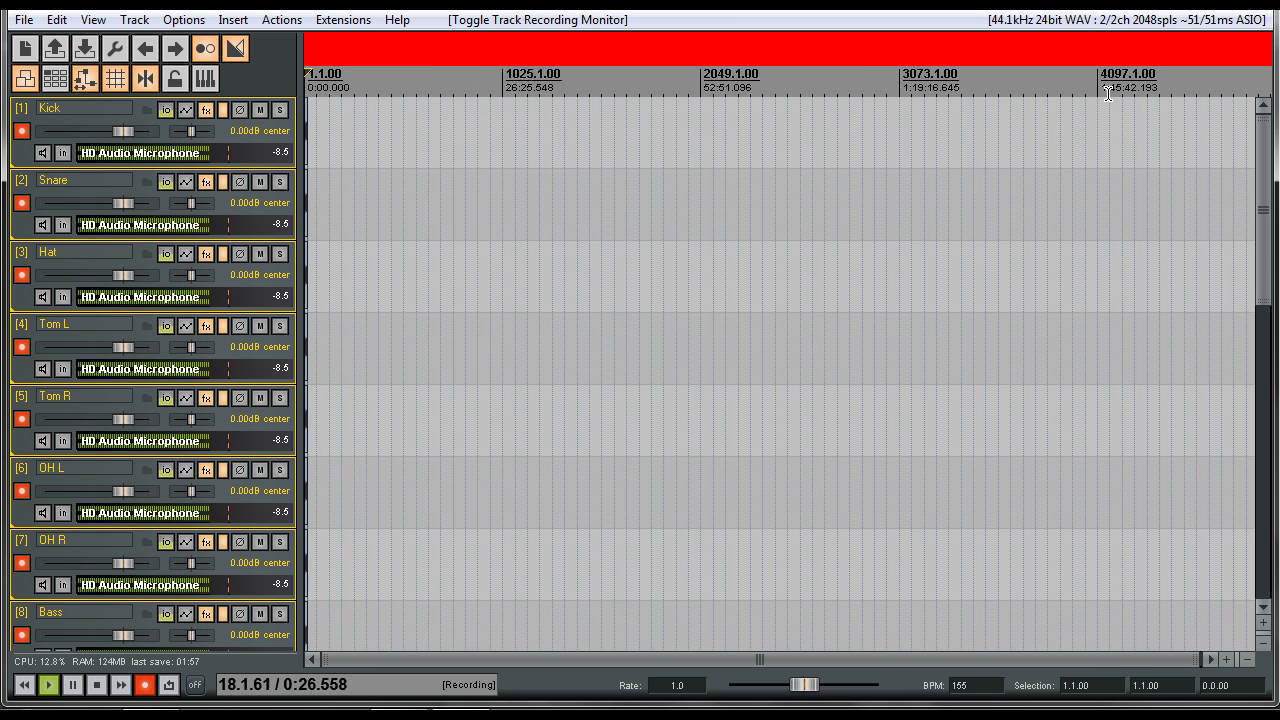
pyautogui.scroll(-1, 1134, 166)
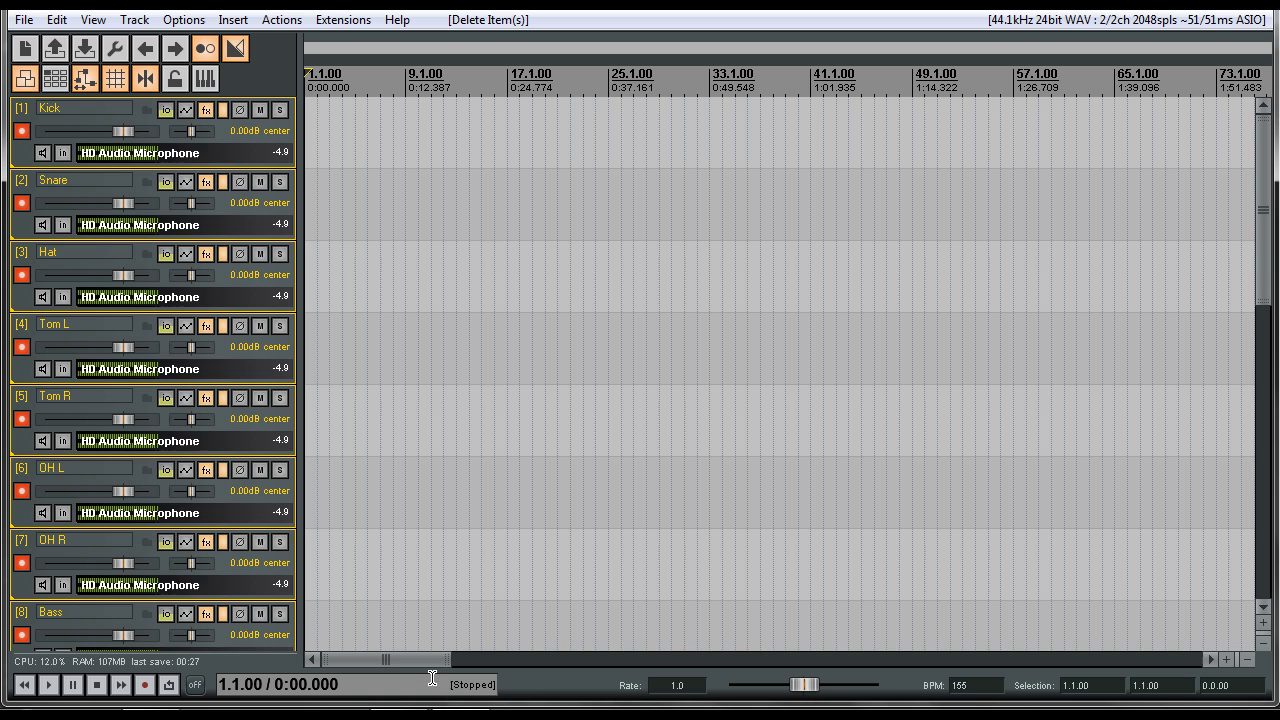
# Discard the trial takes, then set the ASIO4ALL buffer to its 64-sample minimum and apply
pyautogui.hotkey('ctrl', 'BackSpace')
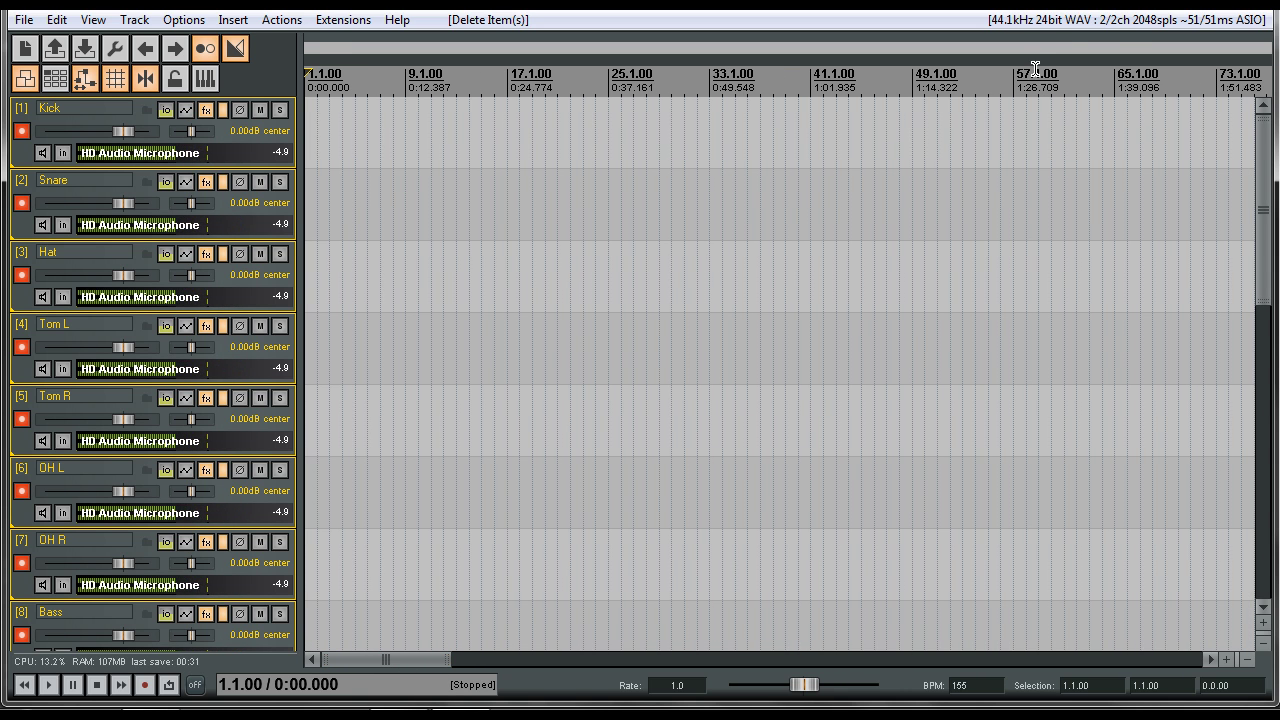
pyautogui.click(1134, 30)
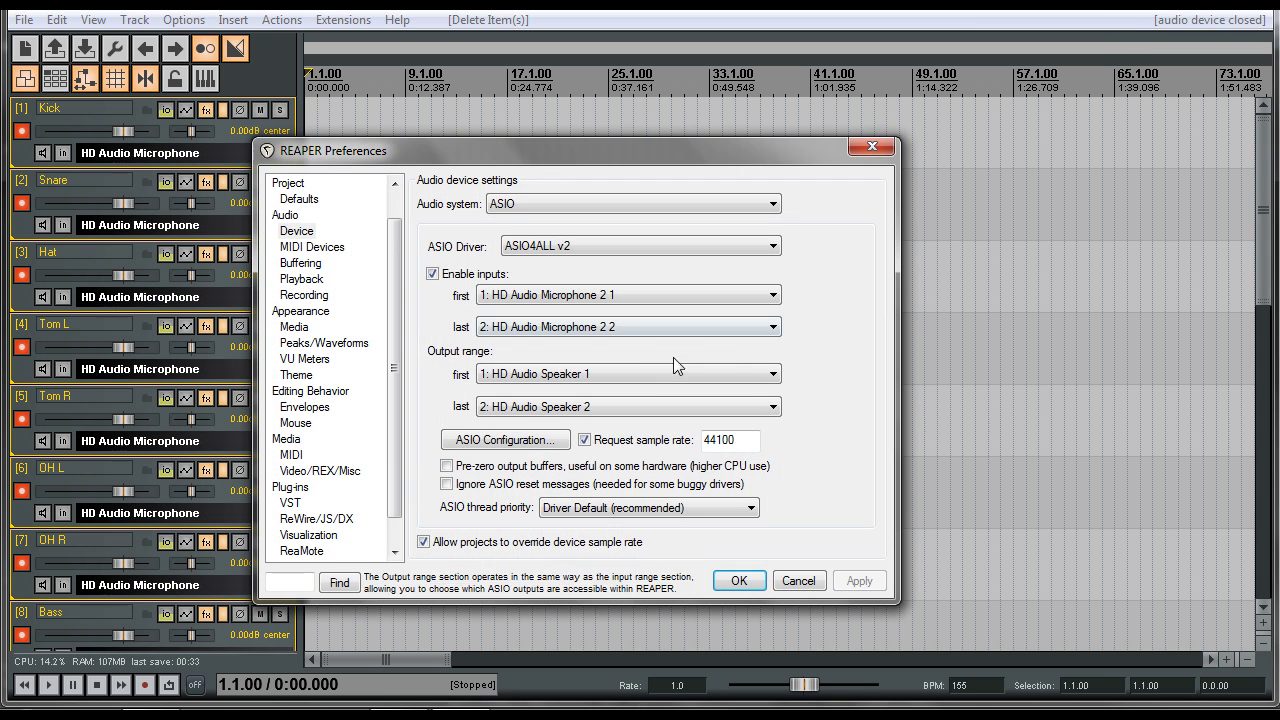
pyautogui.click(536, 442)
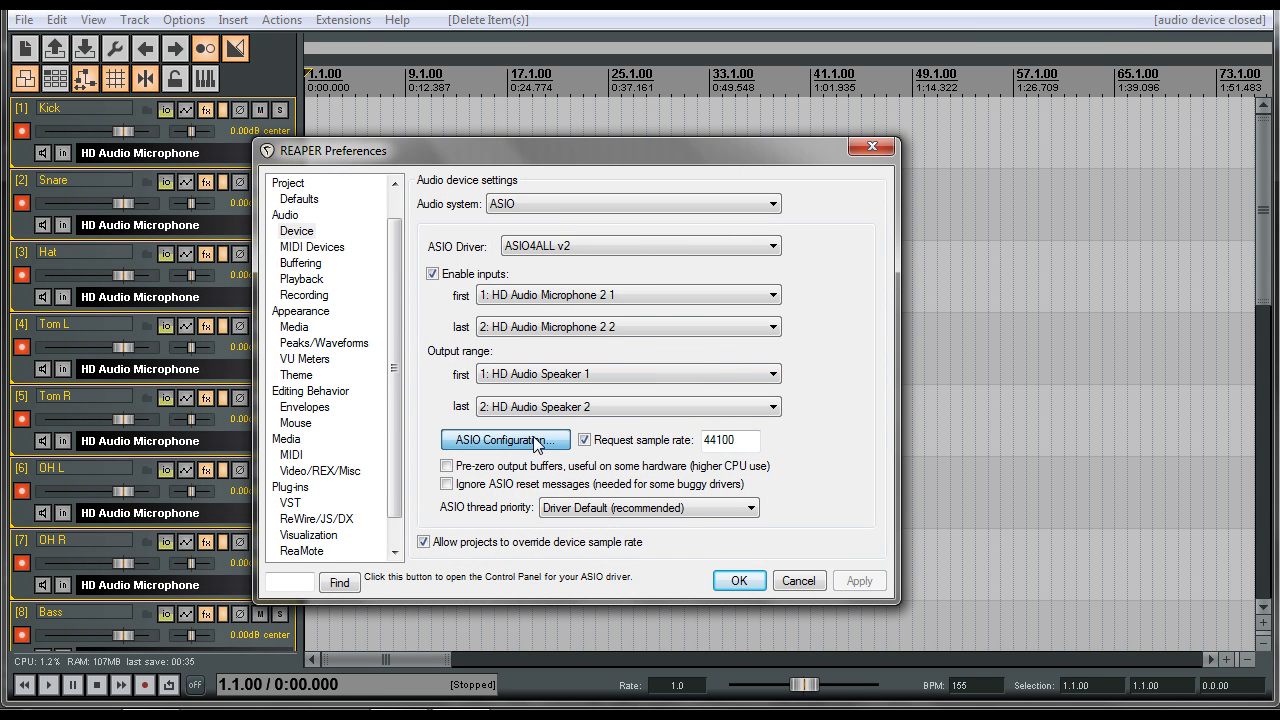
pyautogui.moveTo(632, 375); pyautogui.dragTo(372, 399)
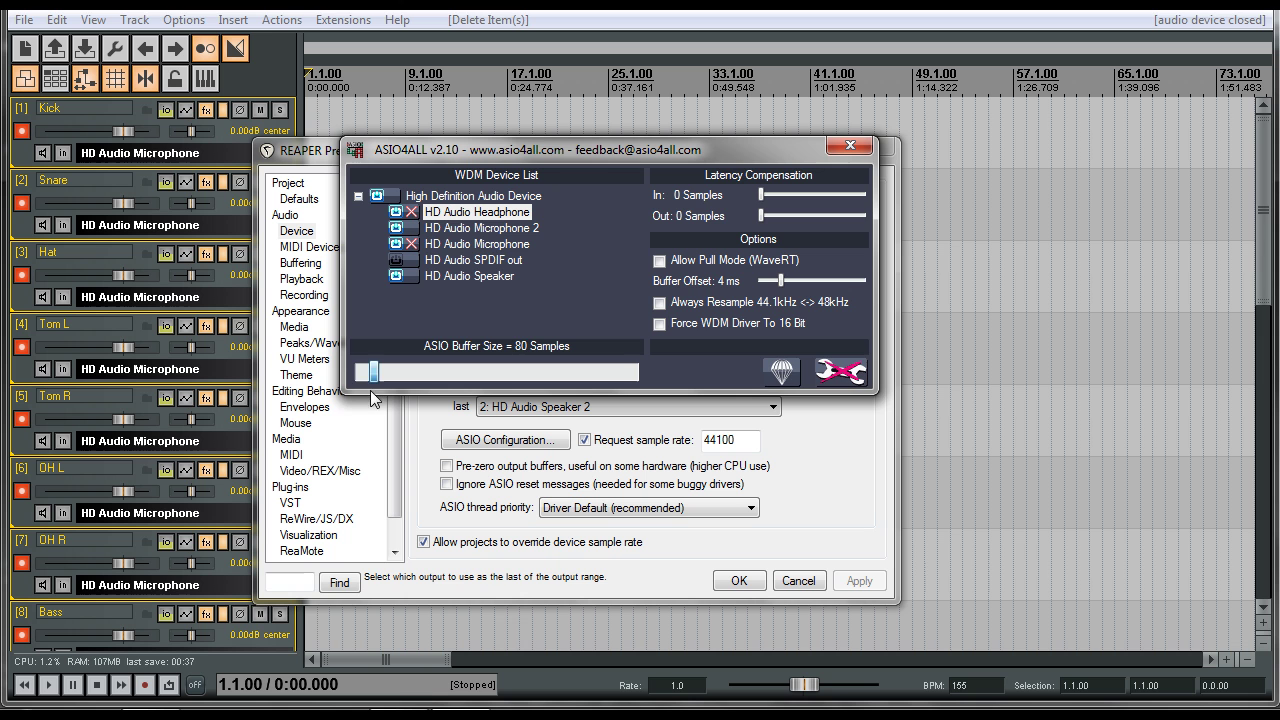
pyautogui.click(846, 147)
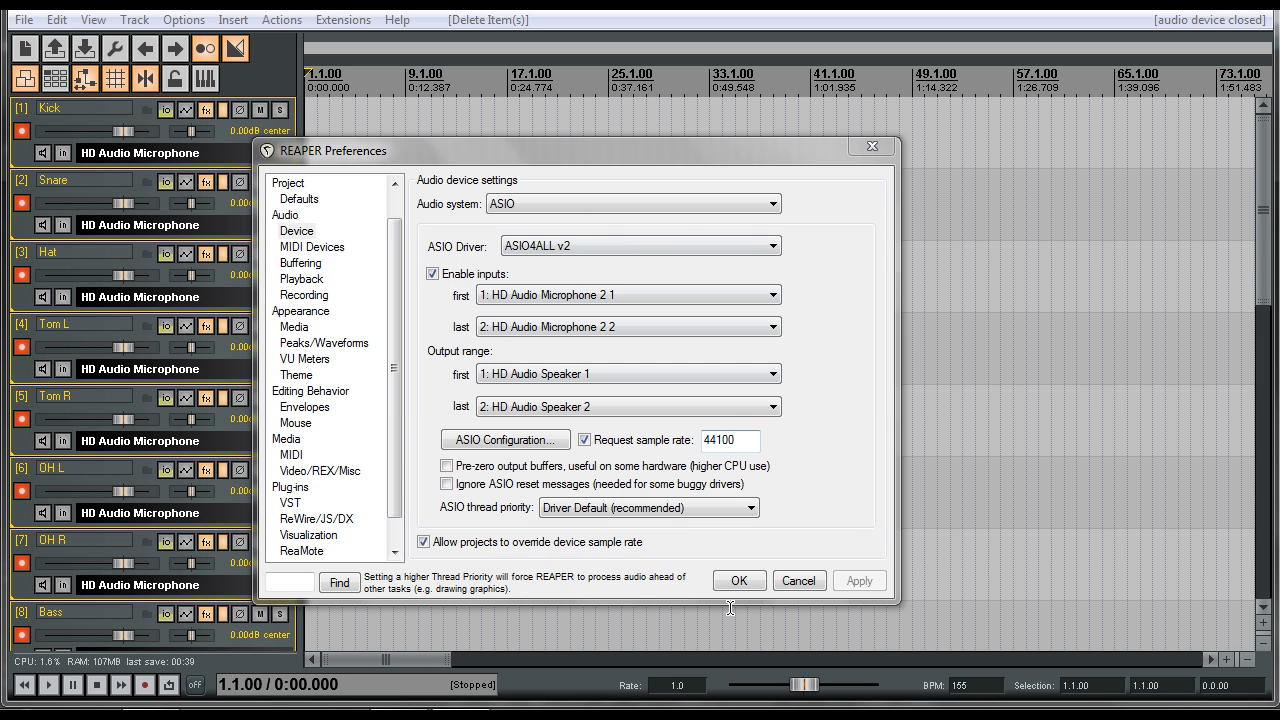
pyautogui.click(739, 581)
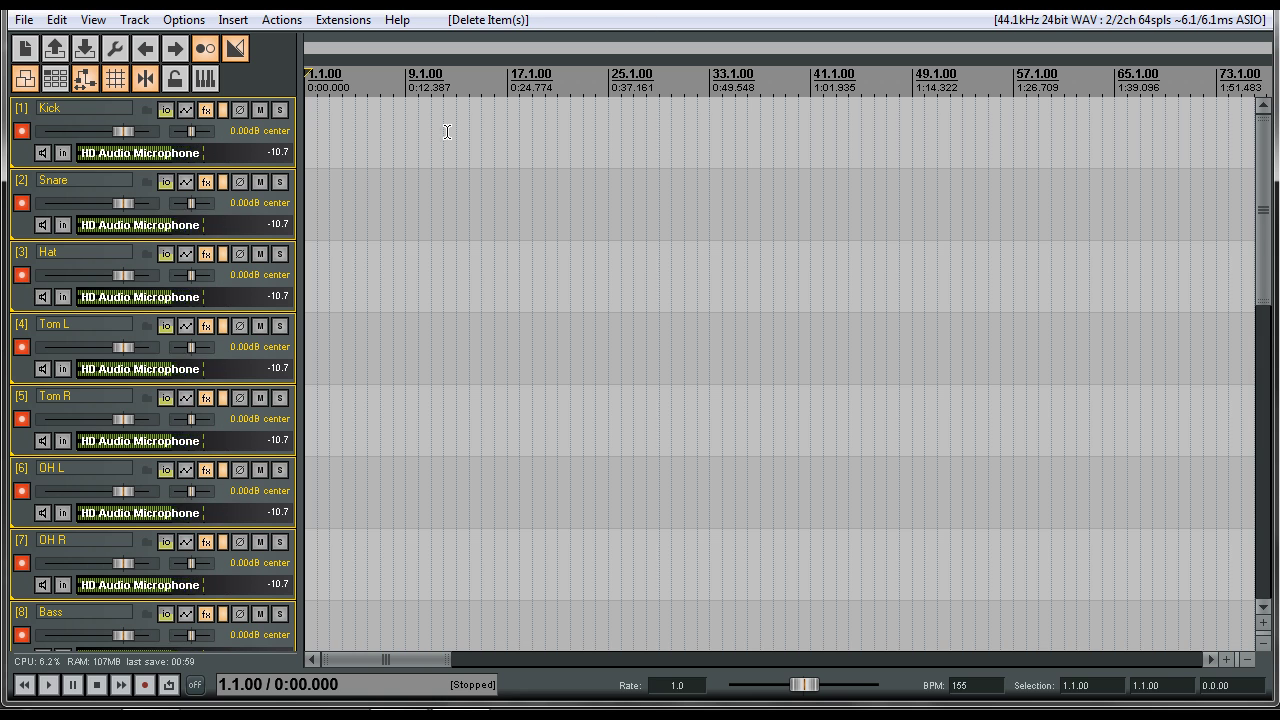
# Enable record monitoring on all tracks and show the mixer beneath the arrange view
pyautogui.click(42, 152)
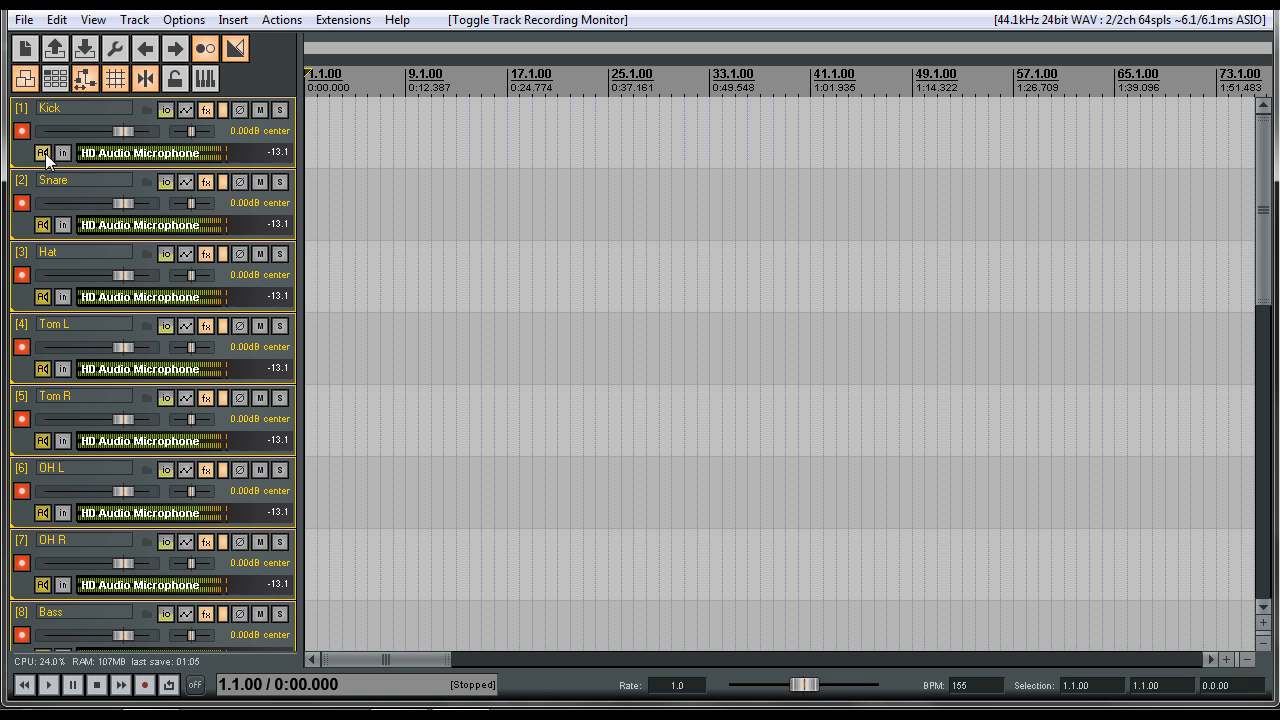
pyautogui.click(42, 152)
pyautogui.click(93, 20)
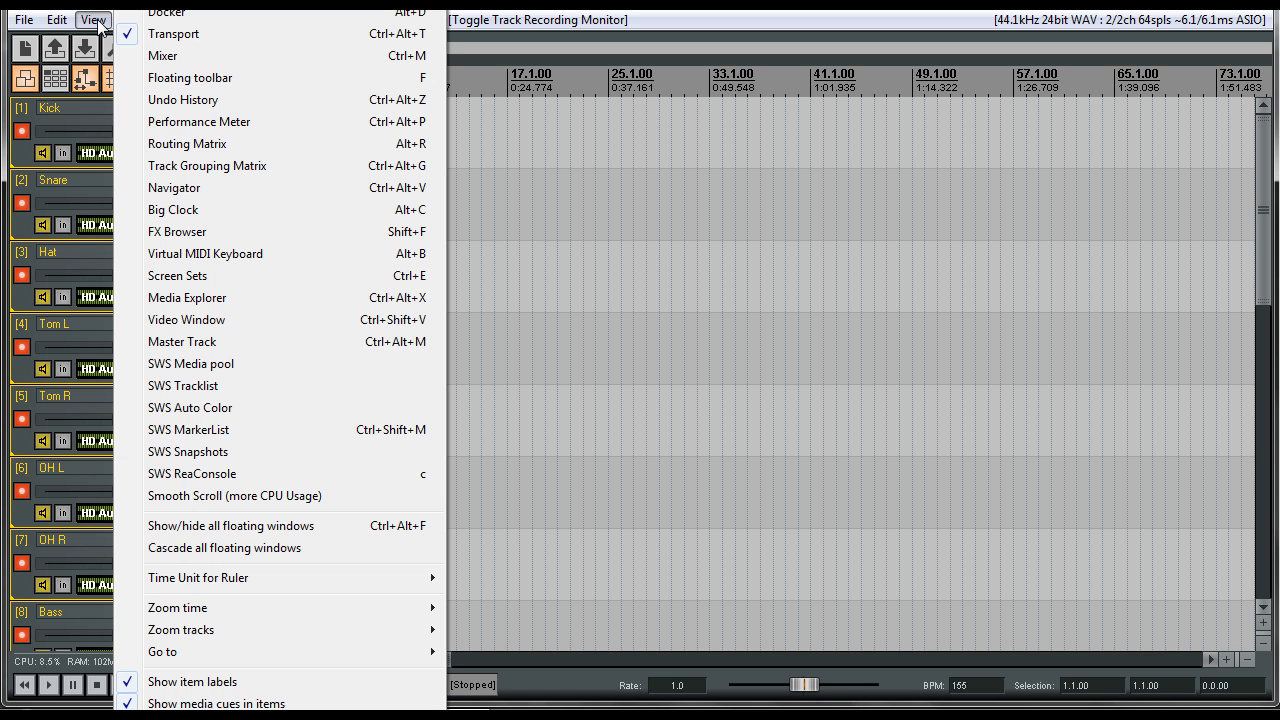
pyautogui.click(150, 54)
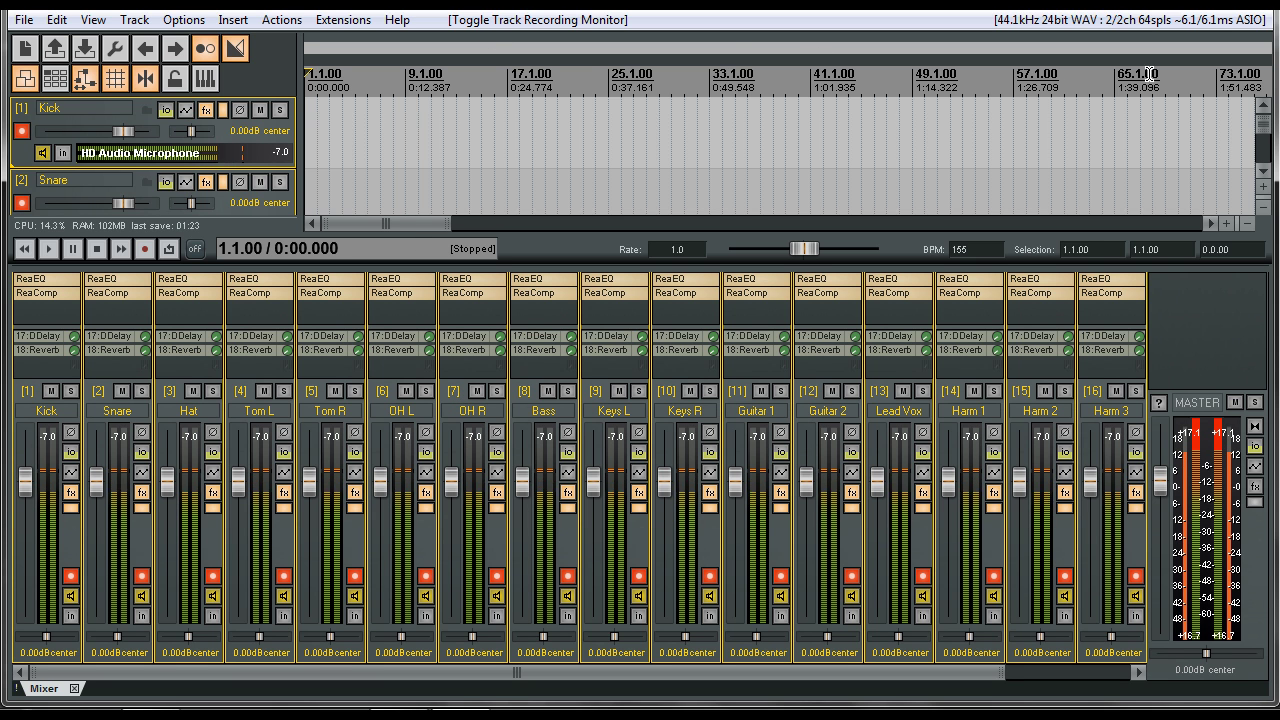
# Start a recording pass with the mixer visible
pyautogui.scroll(-10, 811, 119)
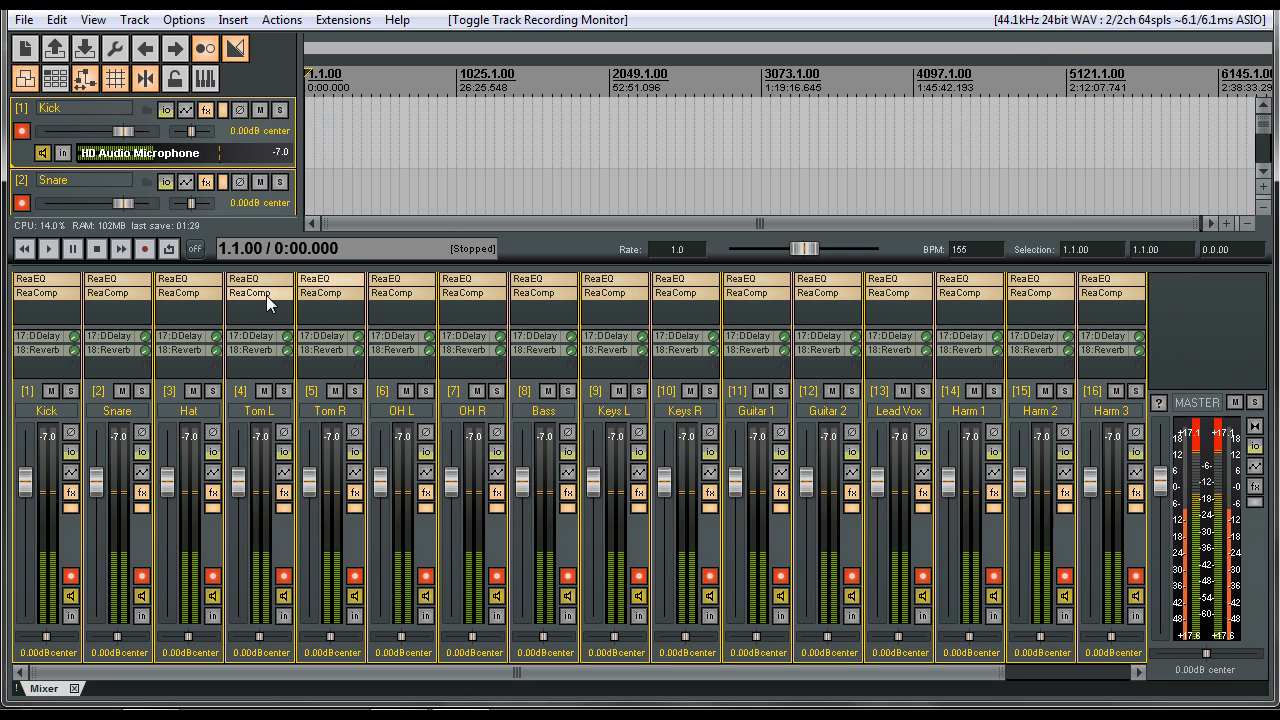
pyautogui.click(146, 249)
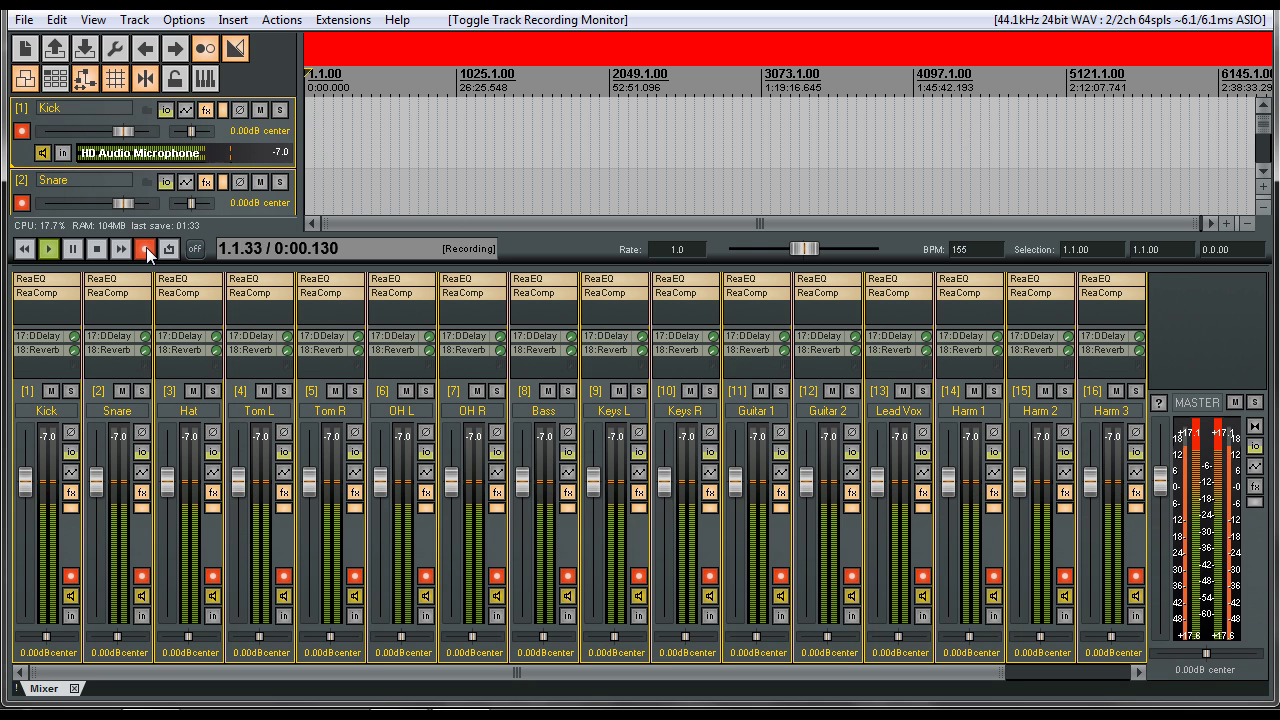
pyautogui.scroll(4, 347, 127)
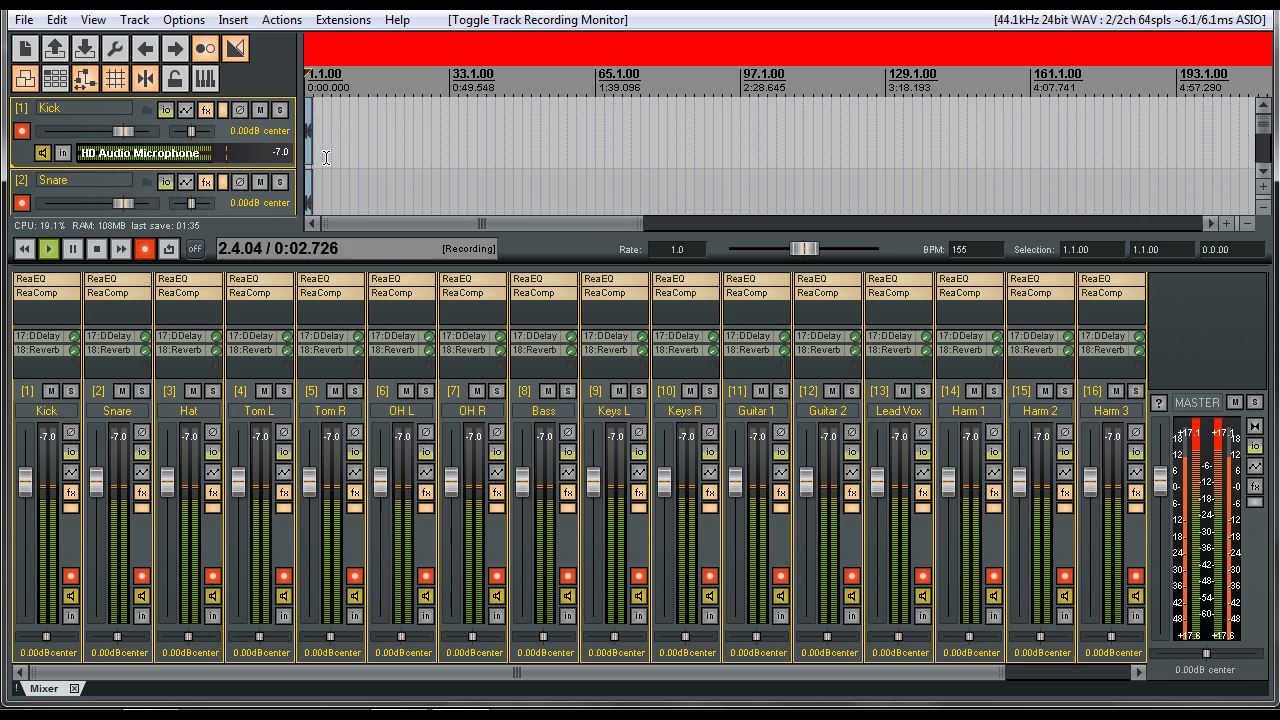
pyautogui.moveTo(86, 675)
pyautogui.mouseDown()
pyautogui.moveTo(209, 678)
pyautogui.moveTo(68, 678)
pyautogui.mouseUp()
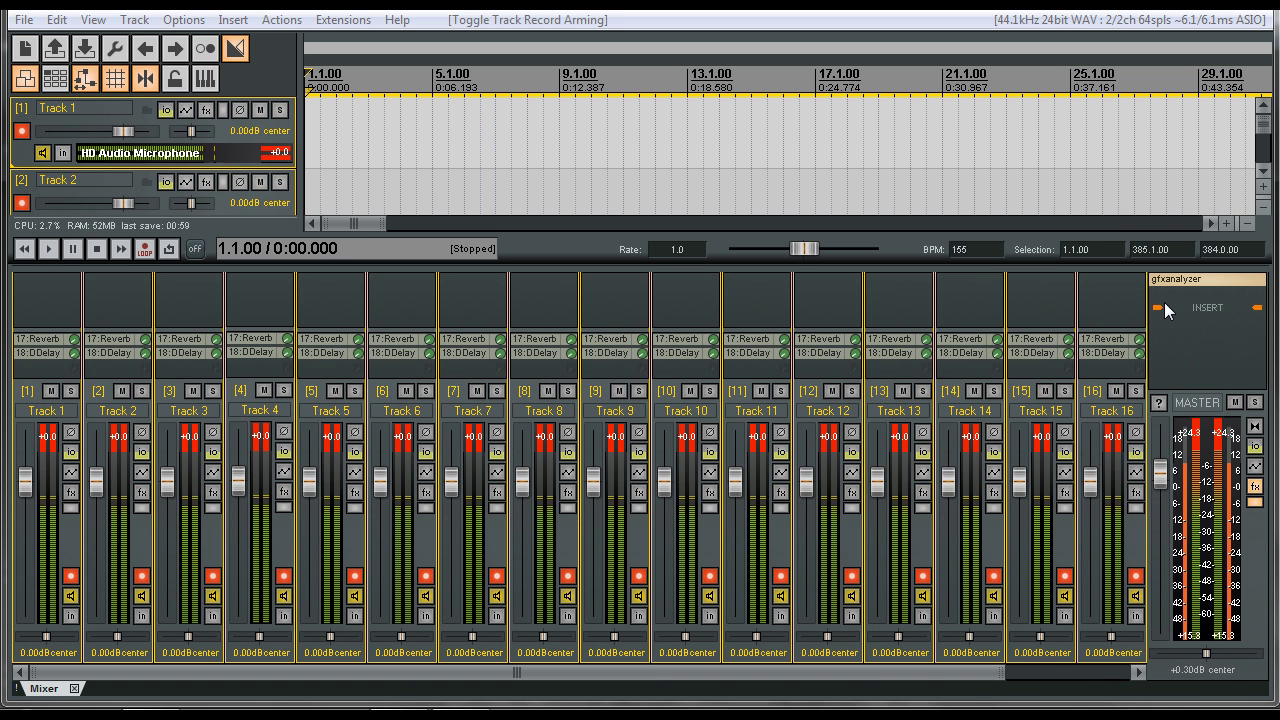
# Add gfxanalyzer to the master FX chain, open its spectrum window and move it aside
pyautogui.moveTo(1170, 290)
pyautogui.mouseDown()
pyautogui.moveTo(1181, 274)
pyautogui.moveTo(1092, 310)
pyautogui.mouseUp()
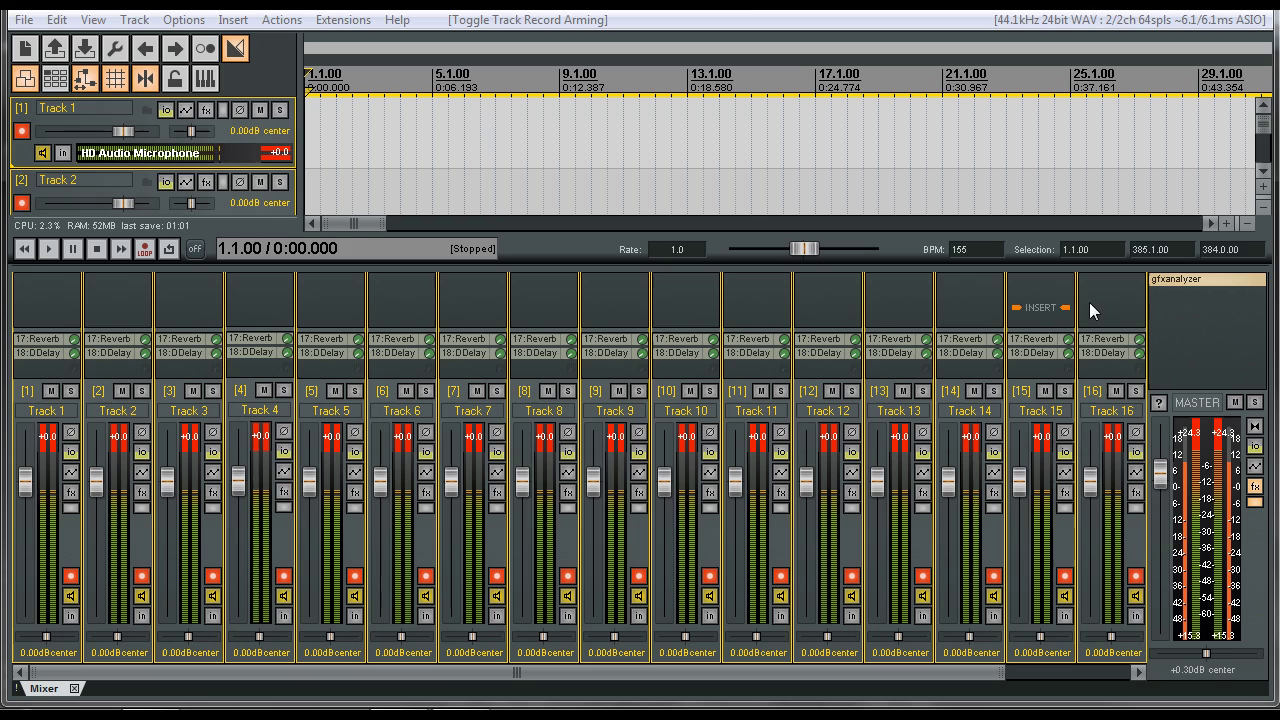
pyautogui.click(1177, 278)
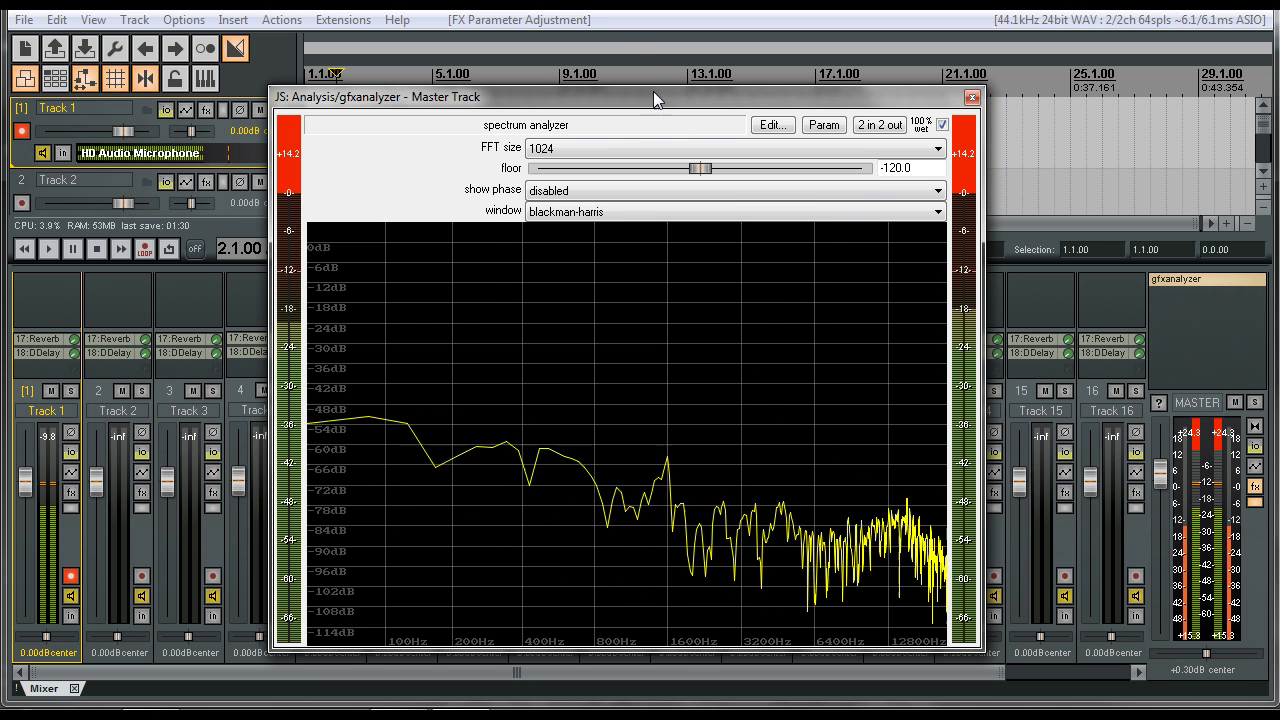
pyautogui.moveTo(655, 96); pyautogui.dragTo(917, 37)
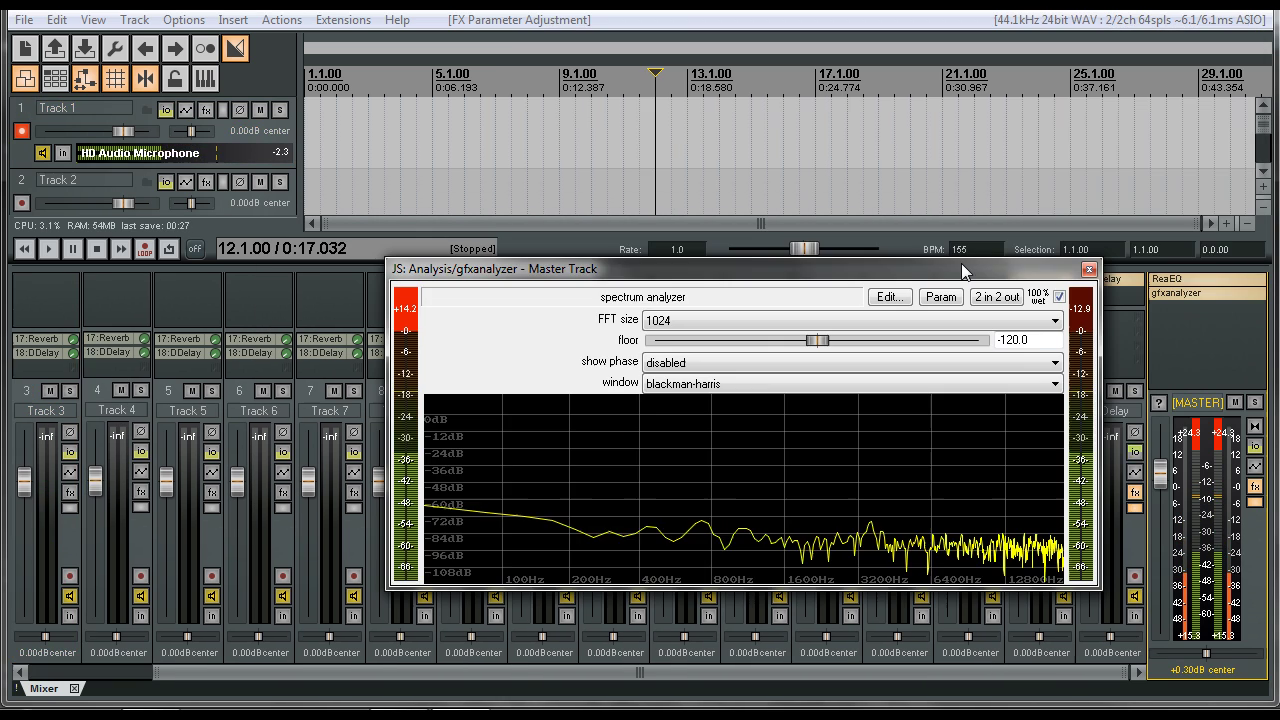
pyautogui.moveTo(961, 263); pyautogui.dragTo(899, 183)
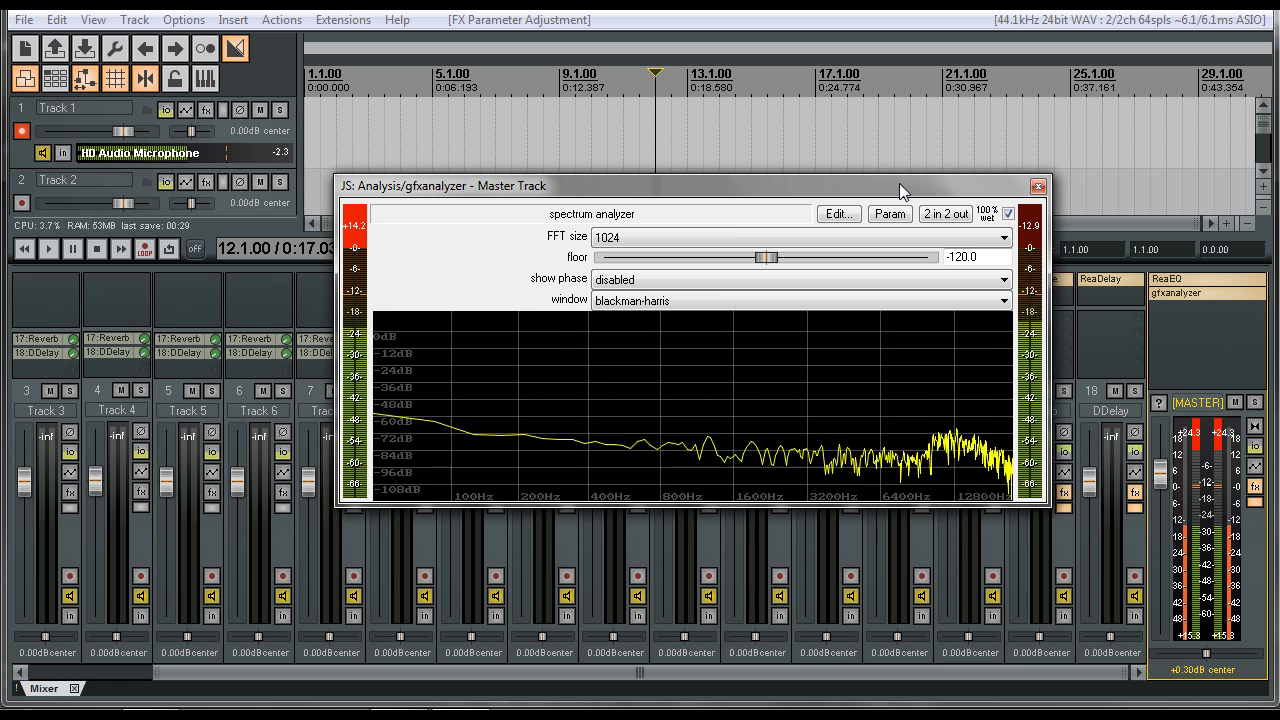